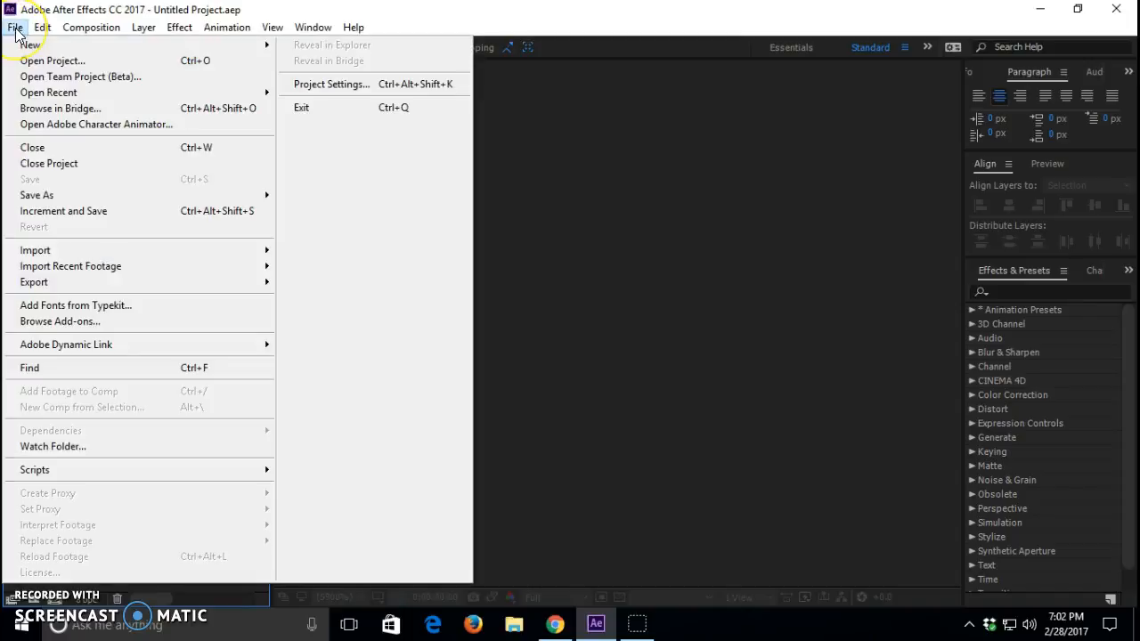
# Step: Create a new composition with the HDV/HDTV 720 29.97 preset and open it in the timeline
pyautogui.click(89, 28)
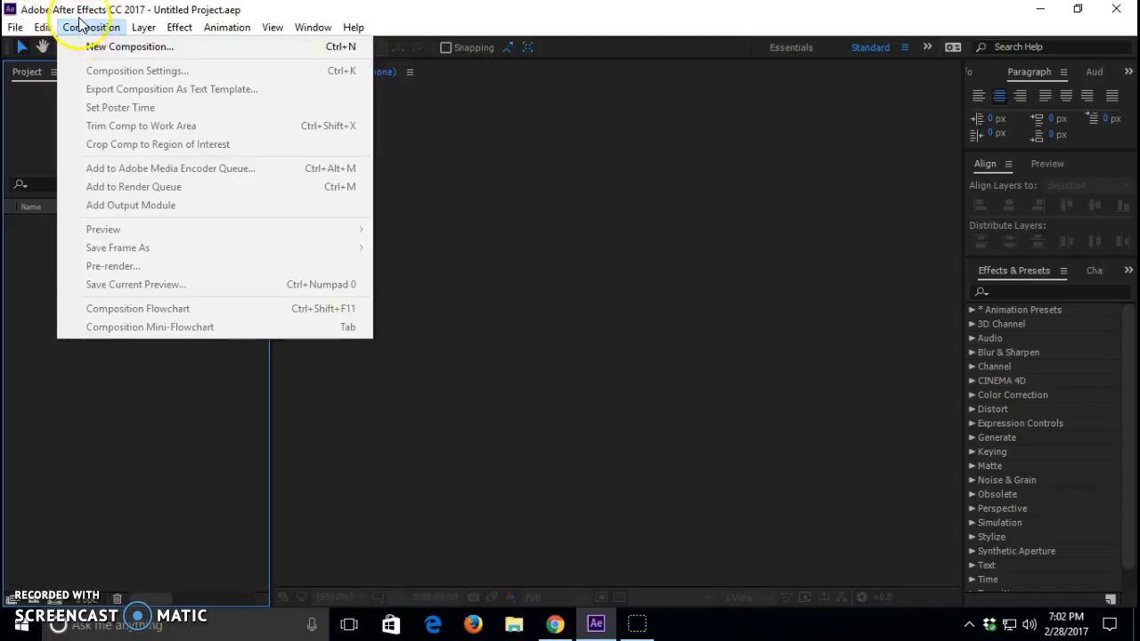
pyautogui.click(111, 48)
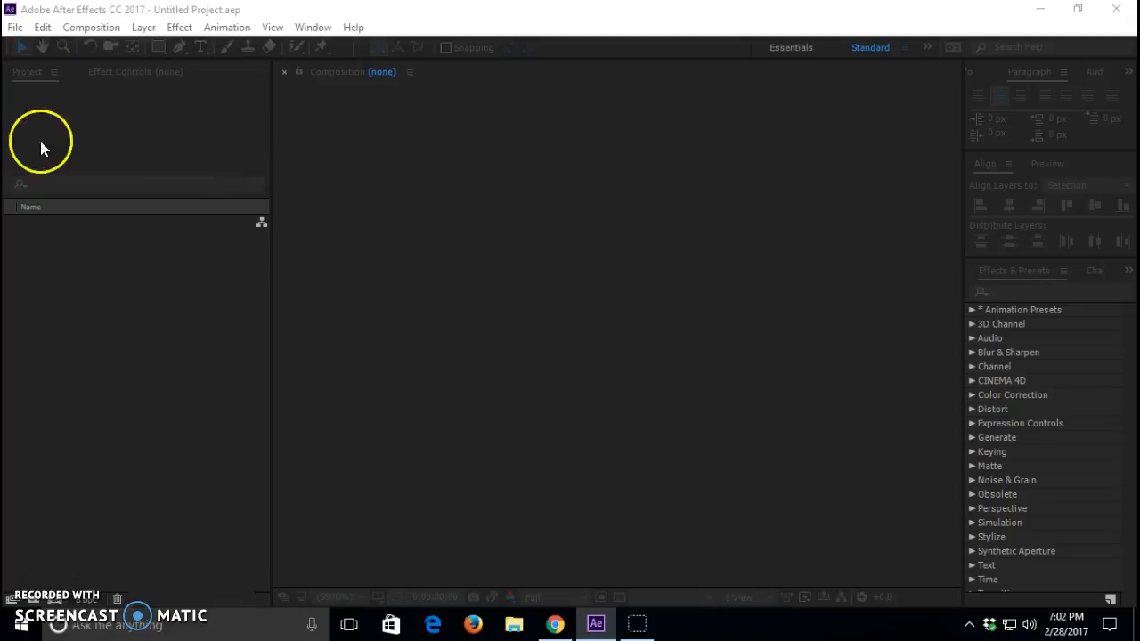
pyautogui.moveTo(306, 127); pyautogui.dragTo(559, 130)
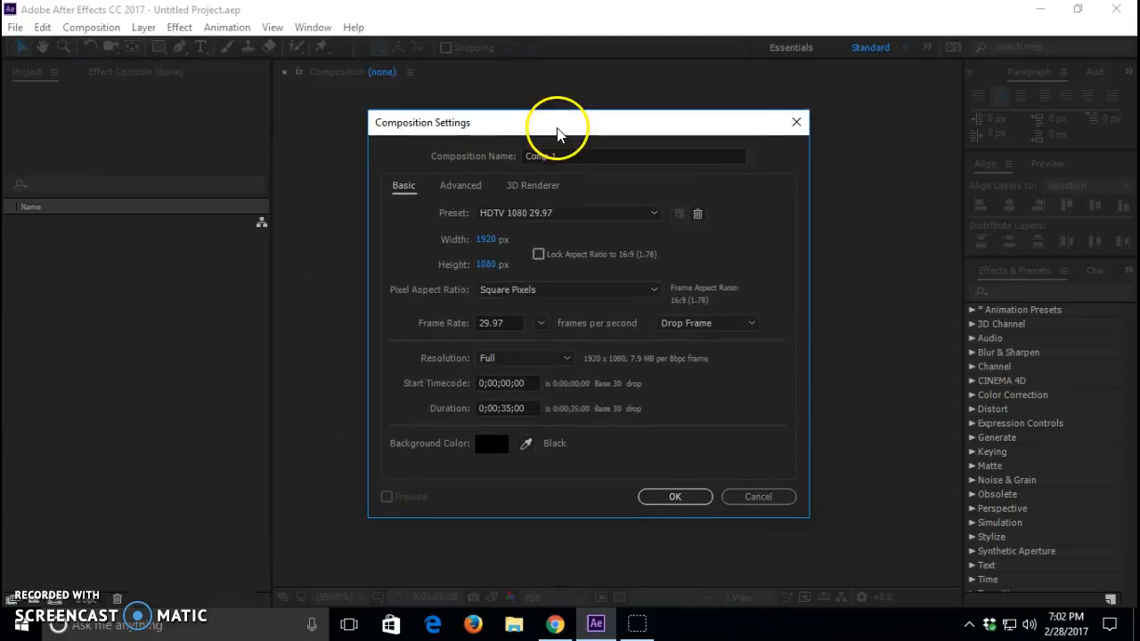
pyautogui.click(557, 214)
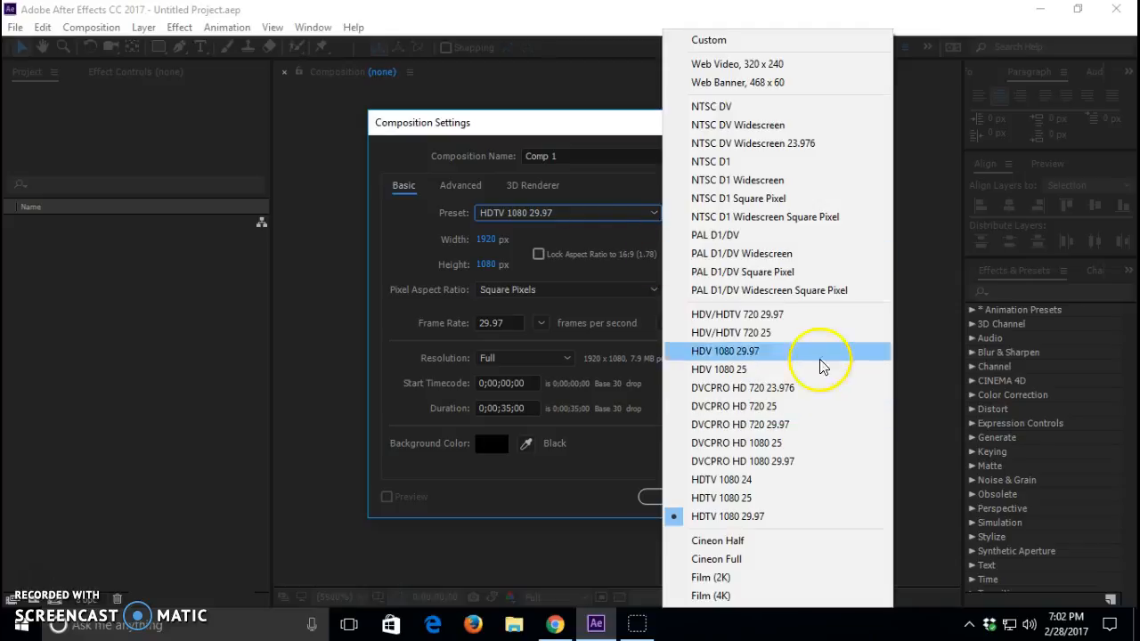
pyautogui.click(747, 314)
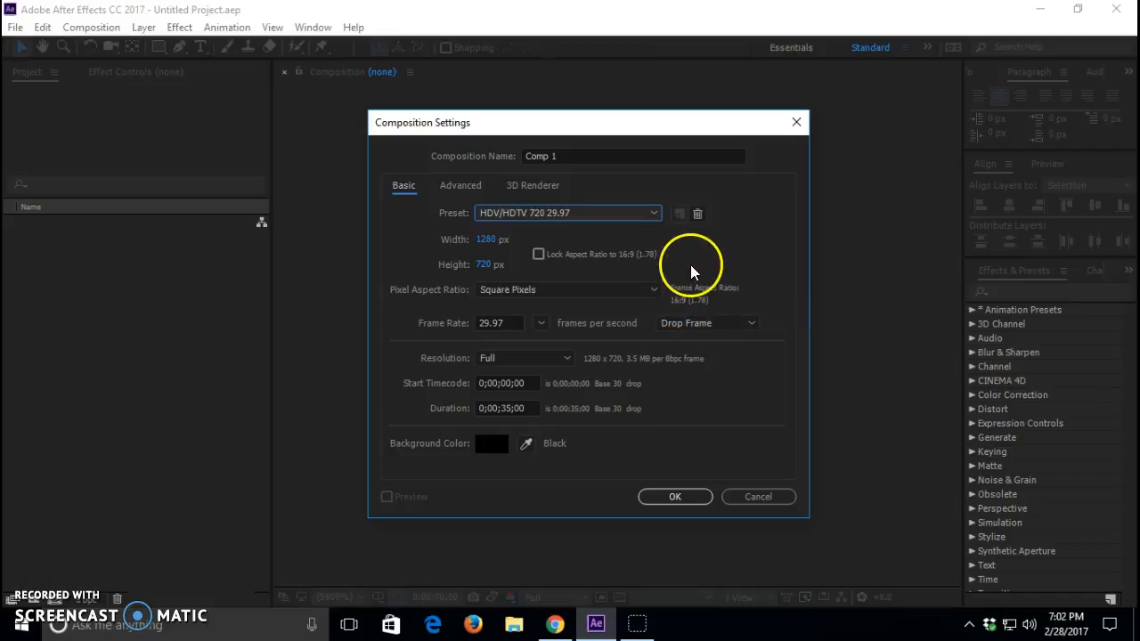
pyautogui.click(677, 497)
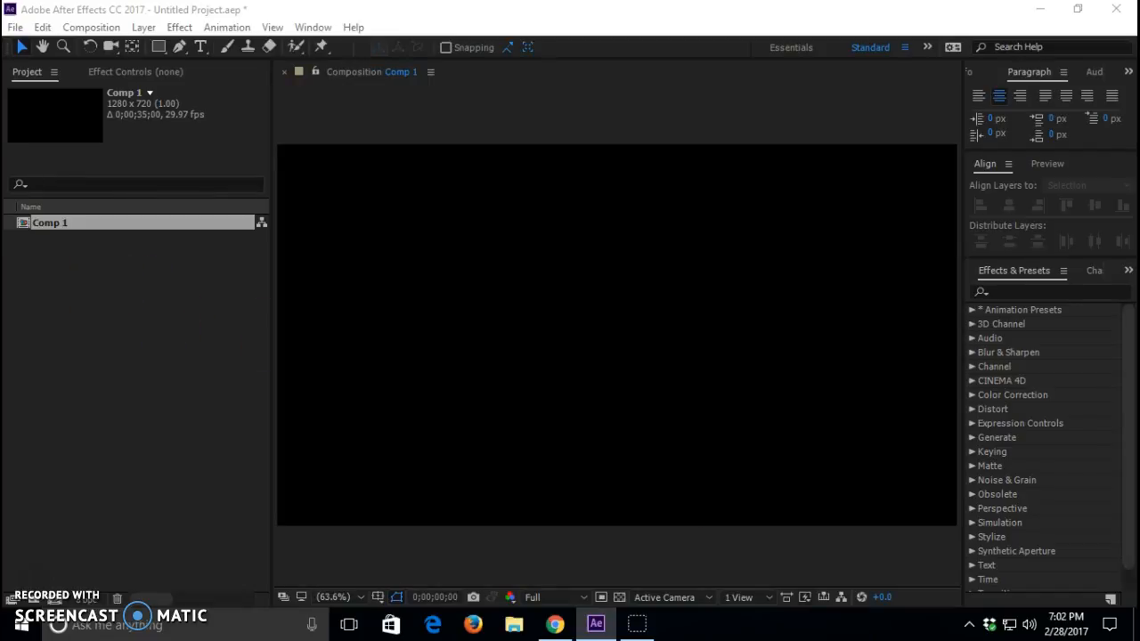
pyautogui.doubleClick(51, 222)
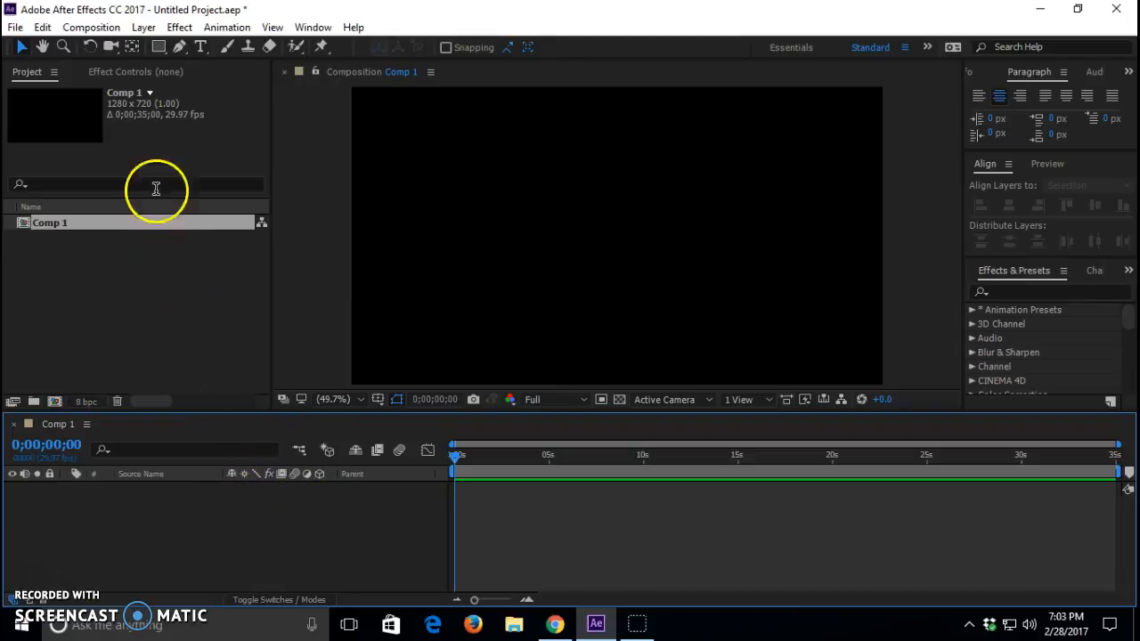
# Step: Add a full-size 1280 x 720 px solid layer in cyan to Comp 1
pyautogui.click(143, 28)
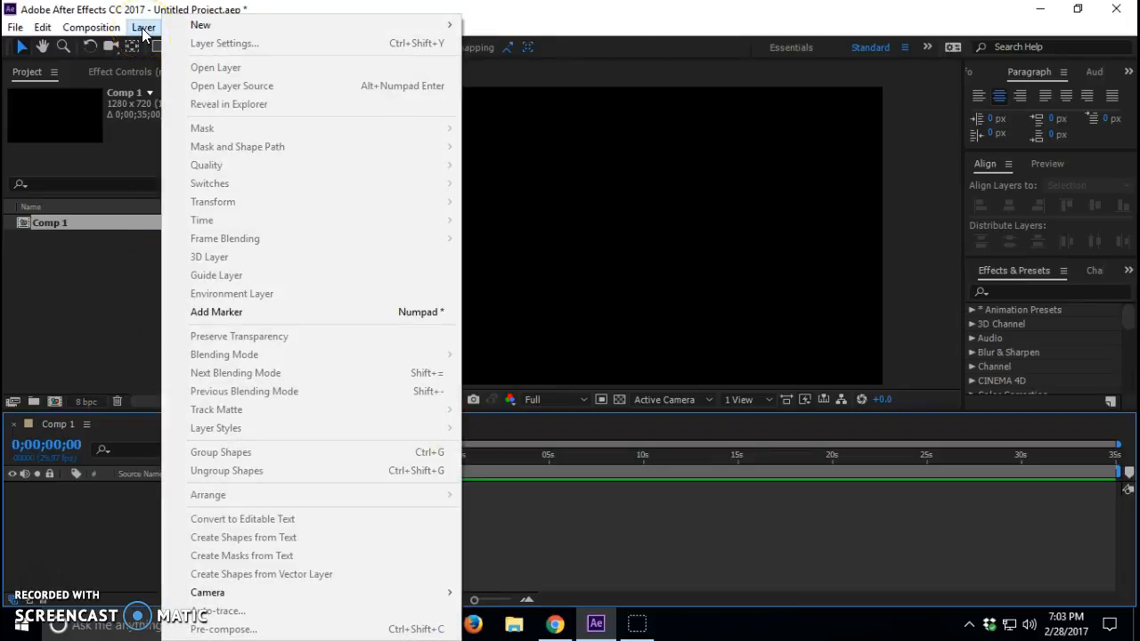
pyautogui.moveTo(311, 25)
pyautogui.click(535, 53)
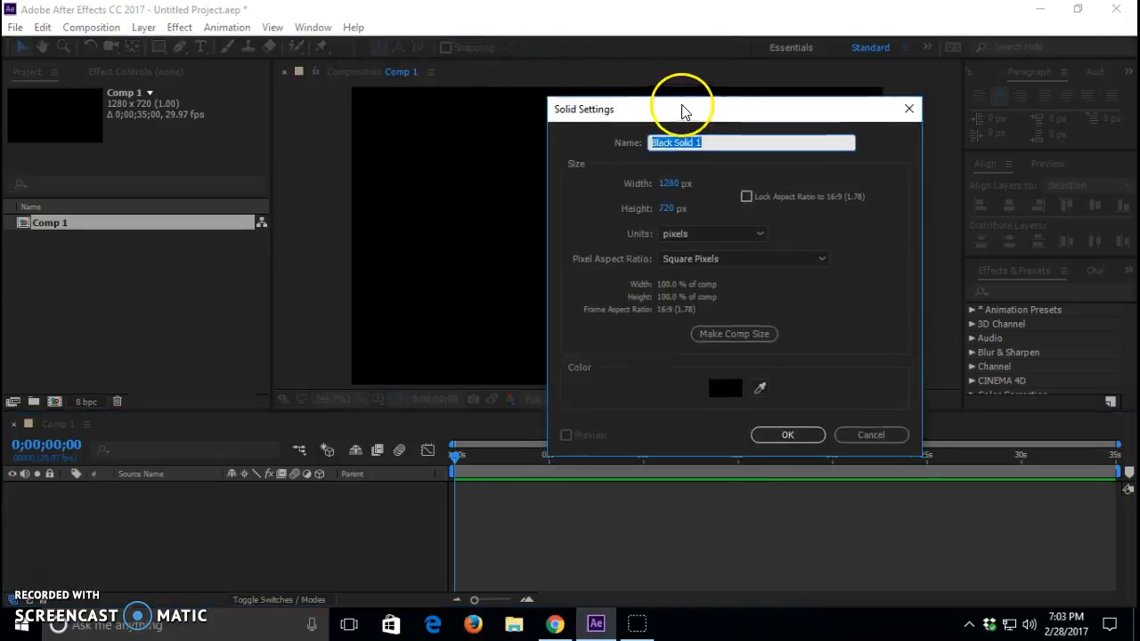
pyautogui.click(640, 366)
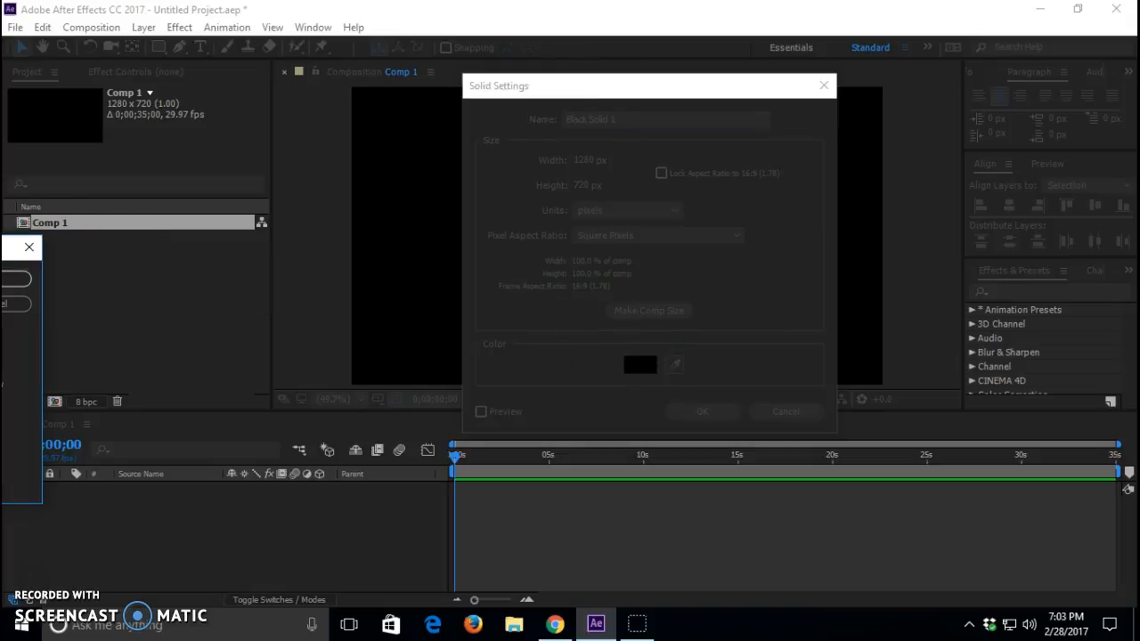
pyautogui.click(476, 399)
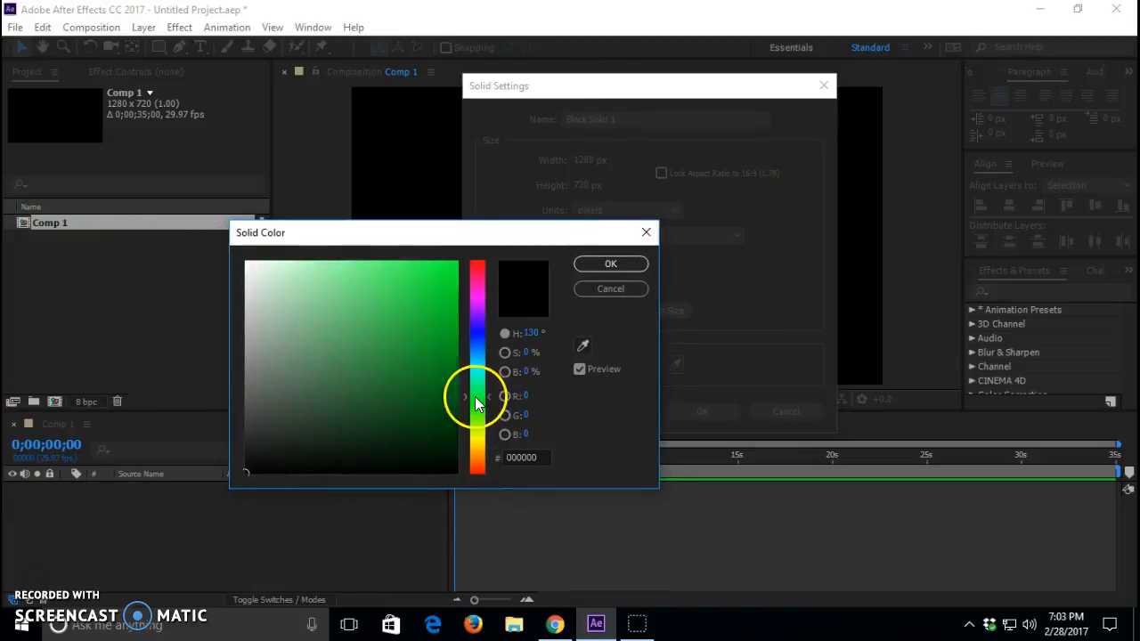
pyautogui.click(475, 366)
pyautogui.click(438, 324)
pyautogui.click(604, 264)
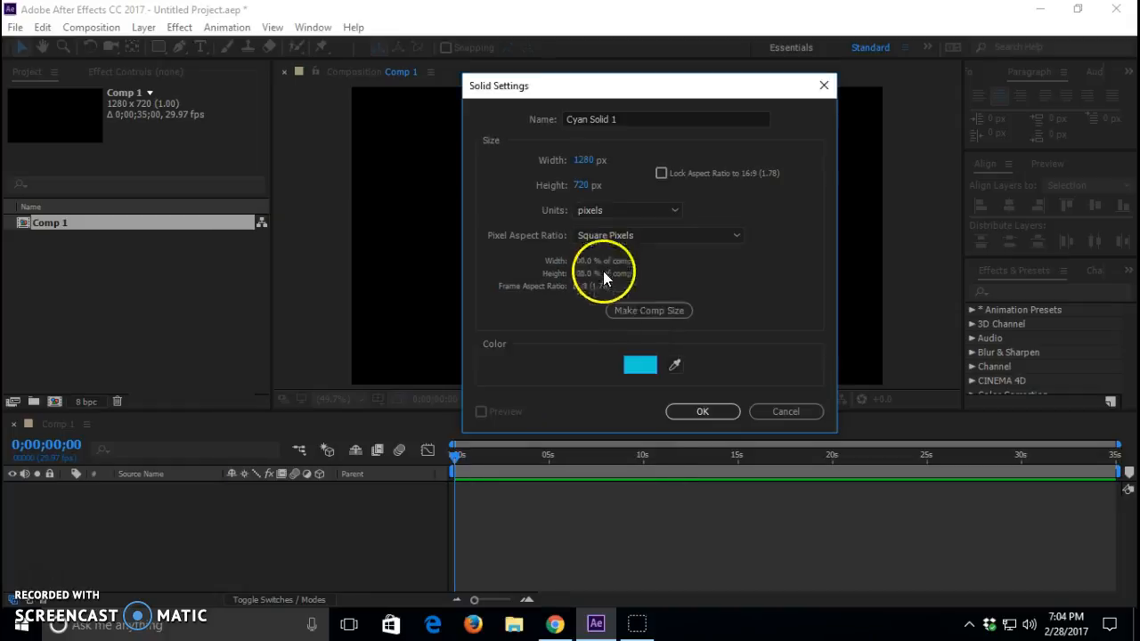
pyautogui.click(698, 412)
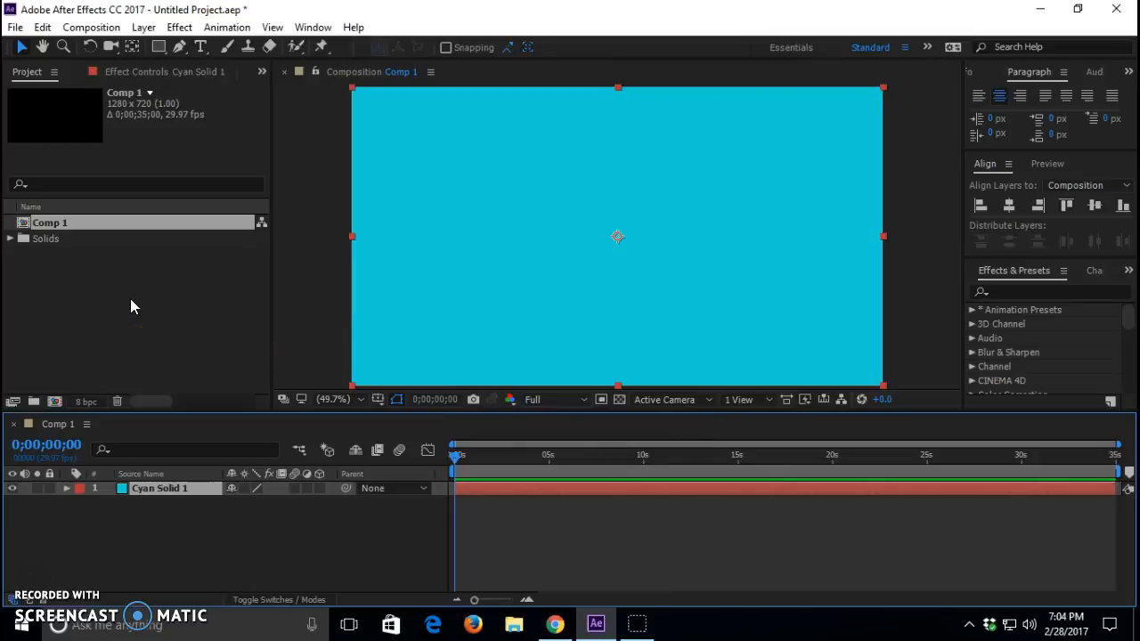
pyautogui.rightClick(130, 307)
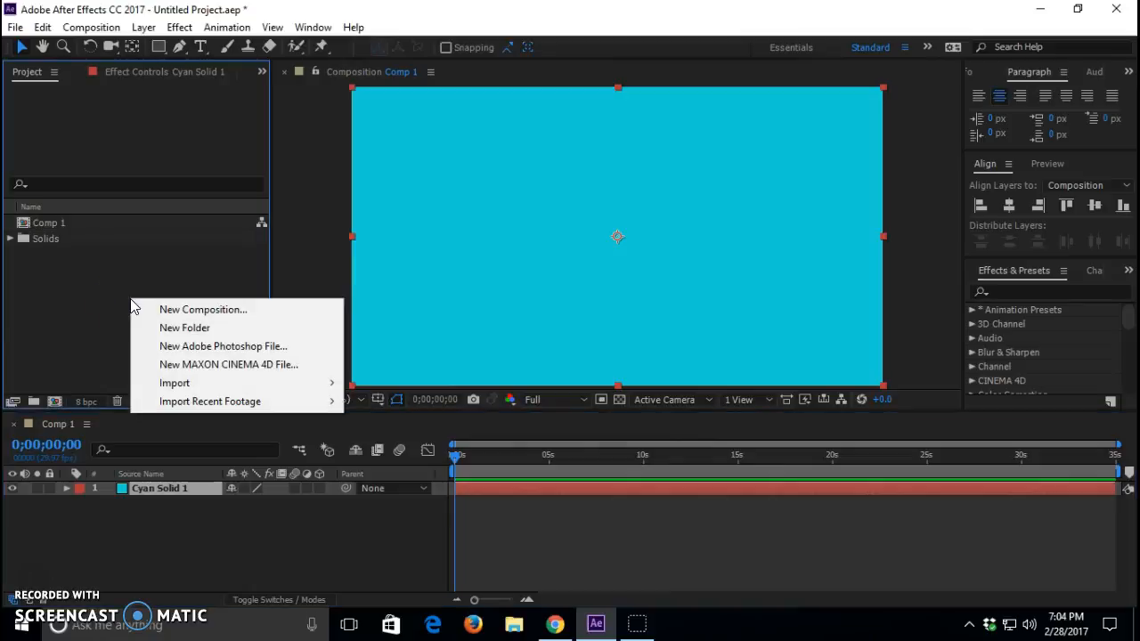
pyautogui.rightClick(66, 280)
pyautogui.moveTo(143, 369)
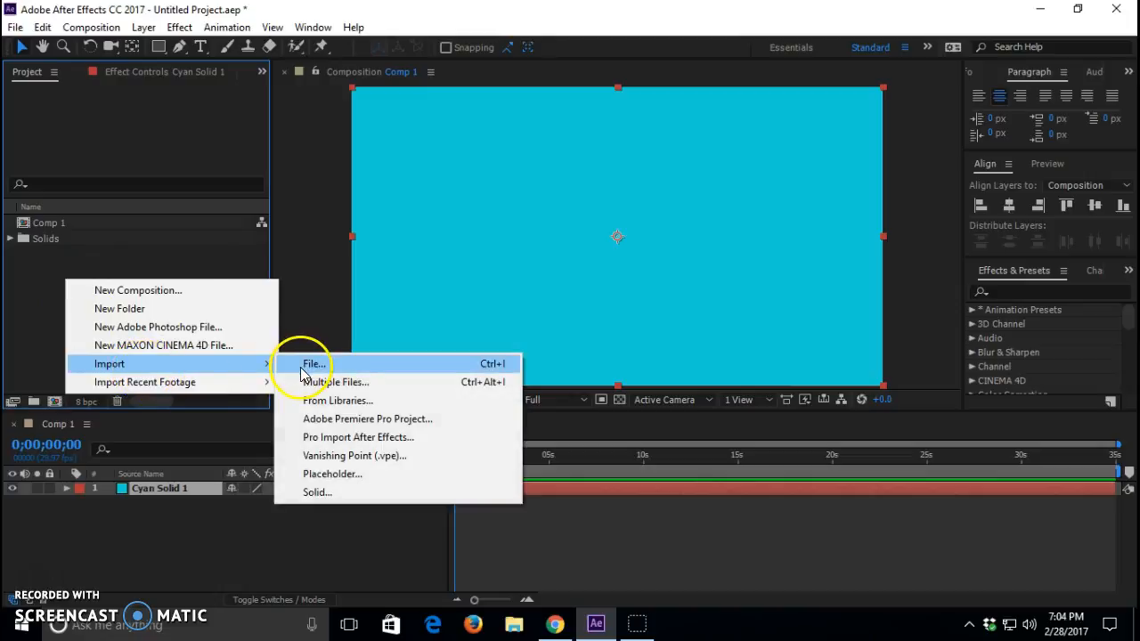
pyautogui.click(229, 268)
# Step: Import football.jpg from the Desktop folder and place it as a layer above the cyan solid in Comp 1
pyautogui.click(15, 27)
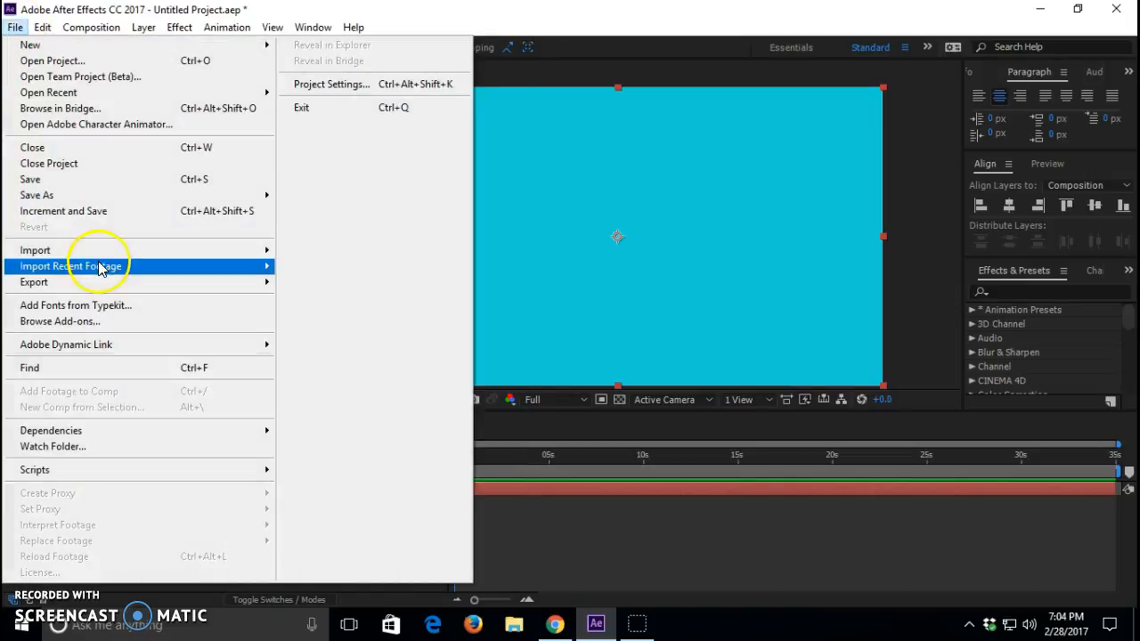
pyautogui.moveTo(128, 250)
pyautogui.click(329, 252)
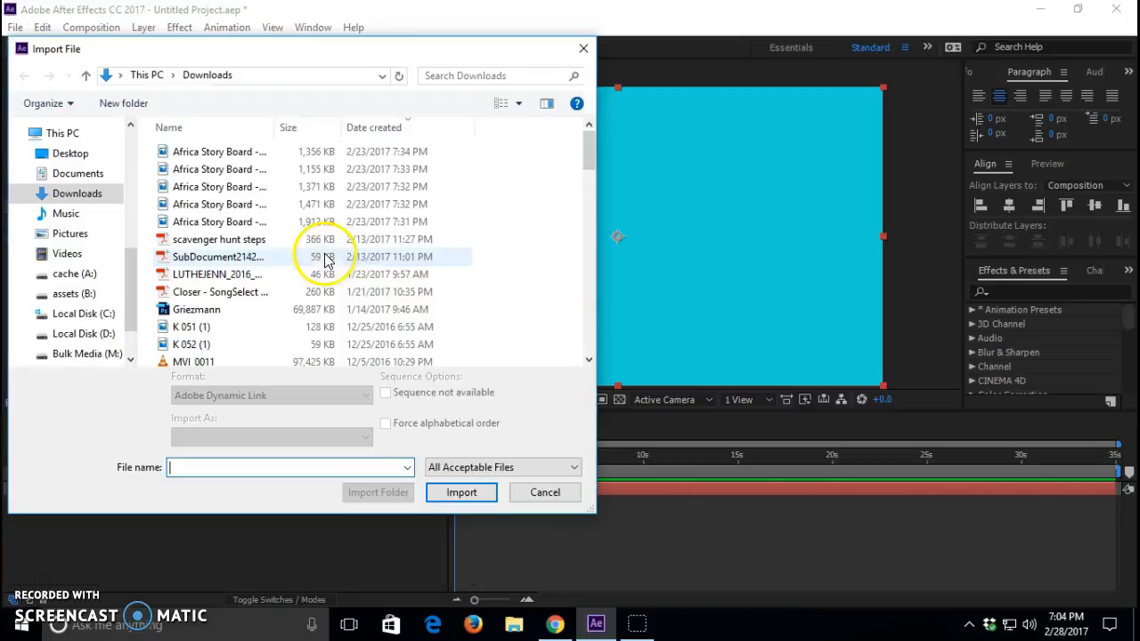
pyautogui.click(63, 134)
pyautogui.click(70, 156)
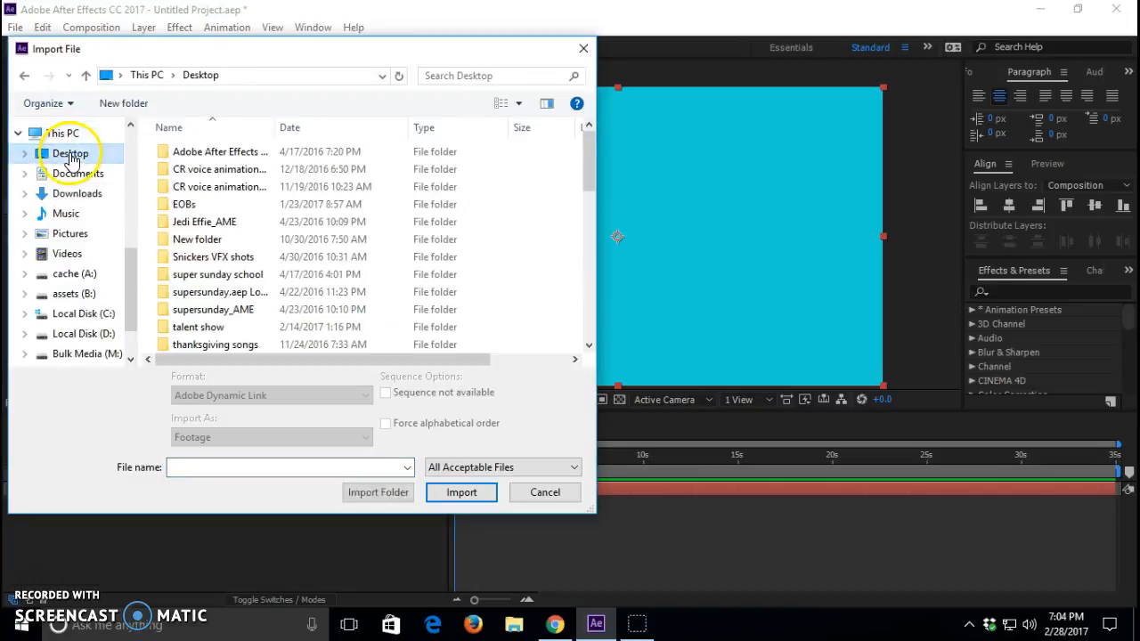
pyautogui.click(211, 467)
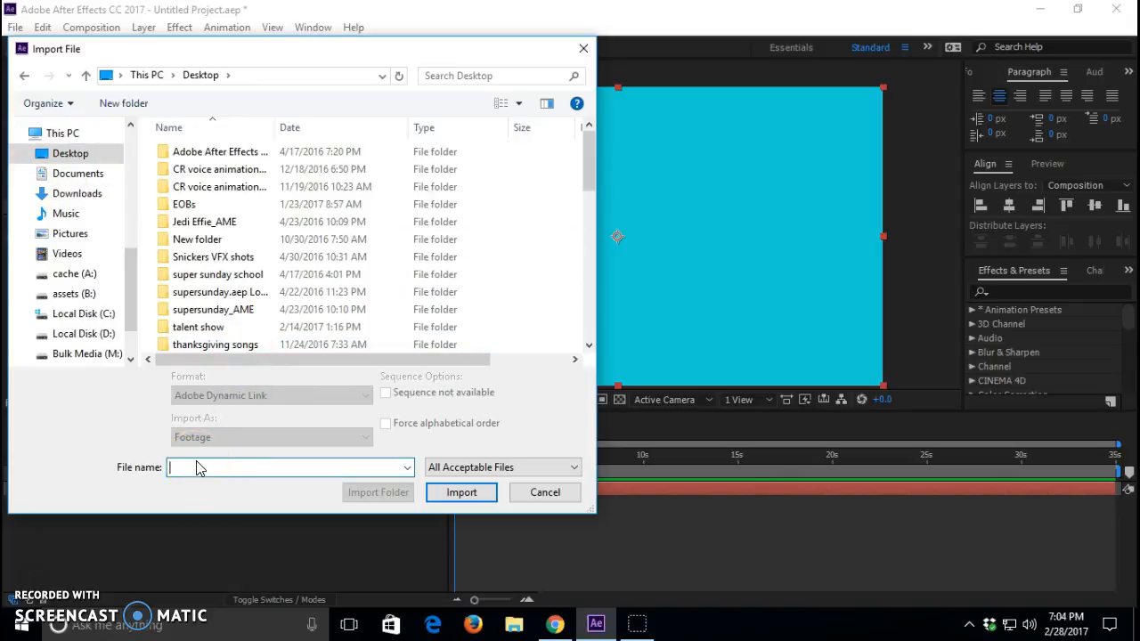
pyautogui.write('foo')
pyautogui.press('Down')
pyautogui.press('Return')
pyautogui.moveTo(47, 238); pyautogui.dragTo(350, 524)
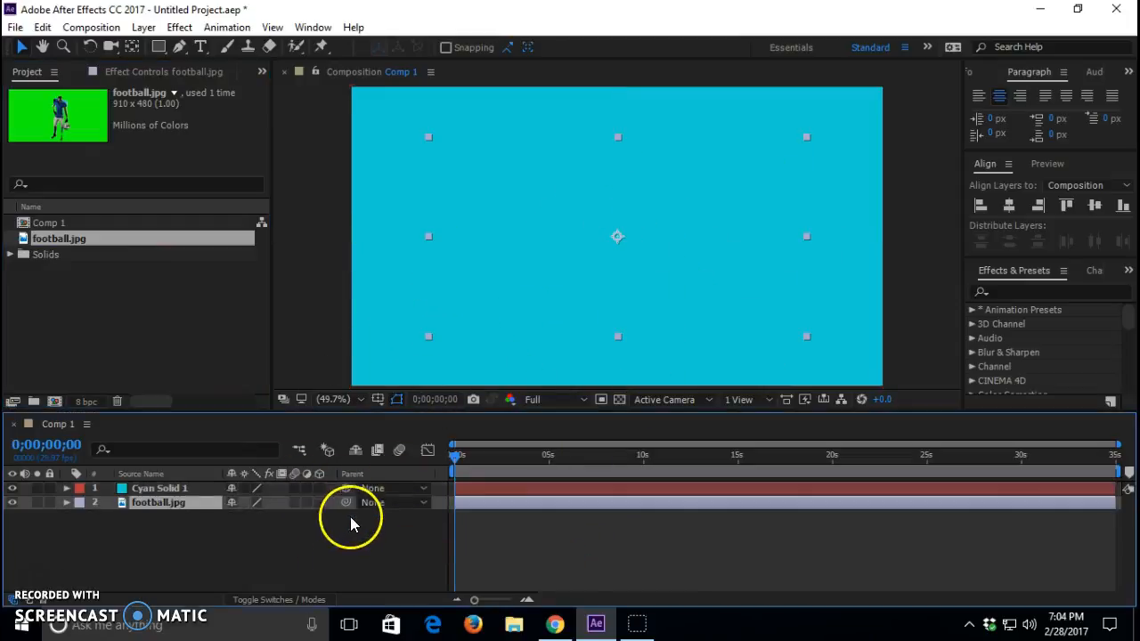
pyautogui.moveTo(190, 509); pyautogui.dragTo(177, 482)
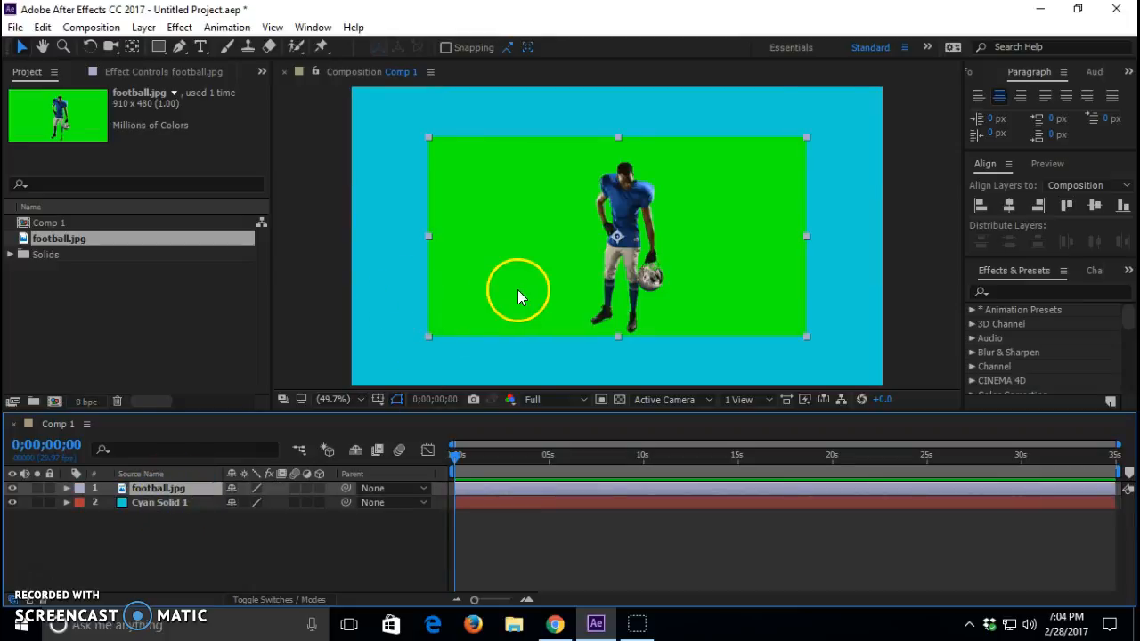
# Step: Find the Keylight (1.2) effect and apply it to the football.jpg image
pyautogui.click(989, 291)
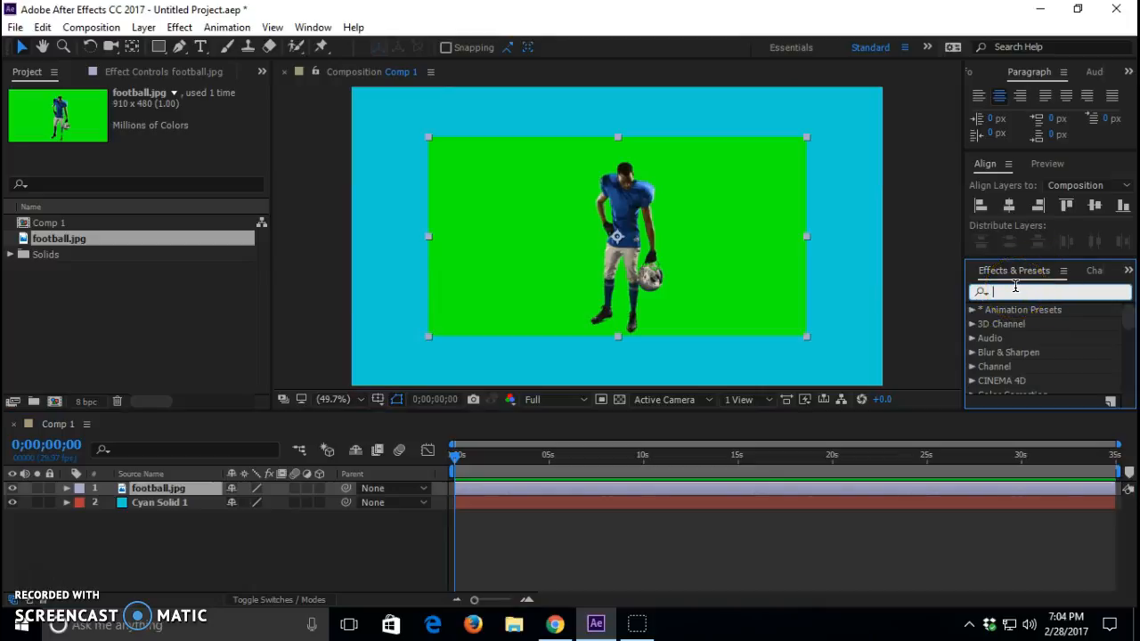
pyautogui.write('keylight')
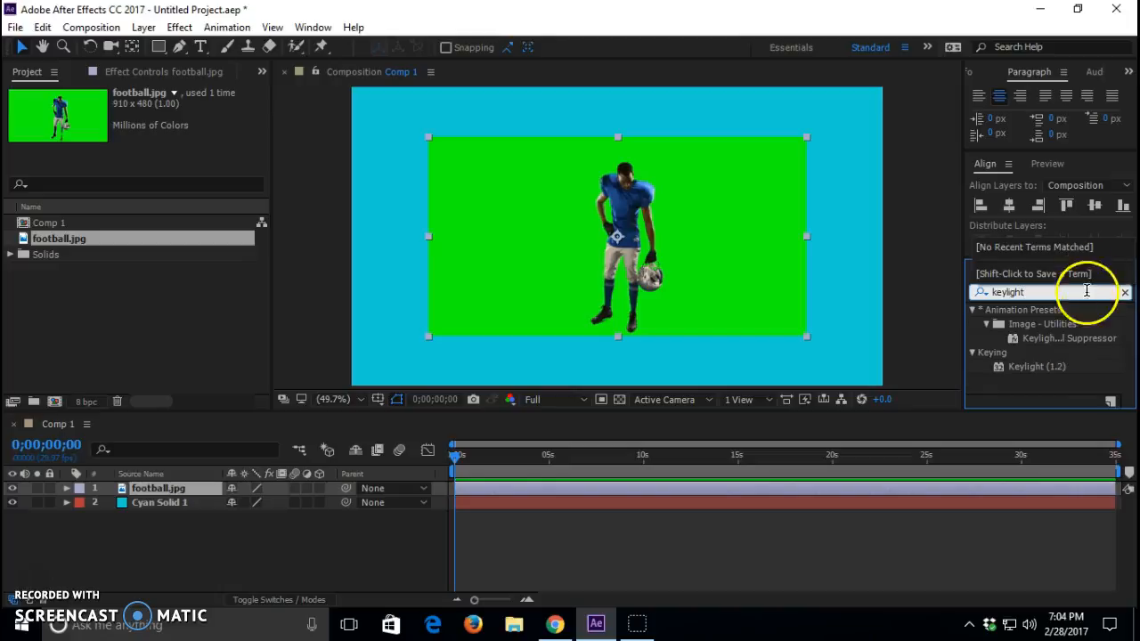
pyautogui.click(1016, 366)
pyautogui.moveTo(1013, 366); pyautogui.dragTo(730, 233)
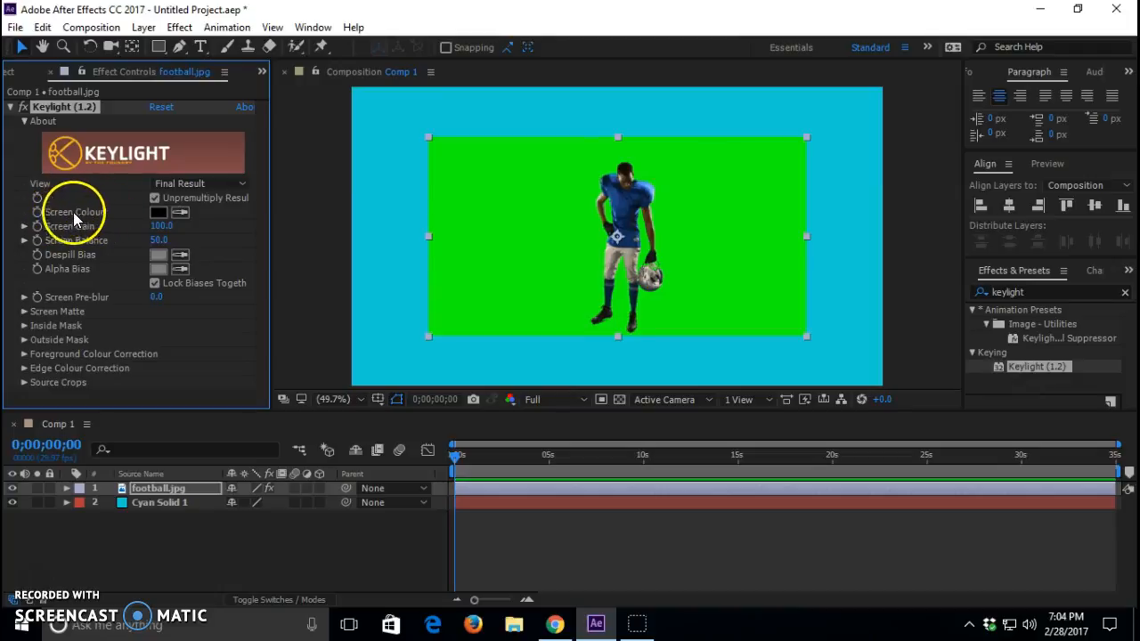
# Step: Key out the green background by sampling it as Keylight's Screen Colour, then deselect the layer
pyautogui.click(182, 214)
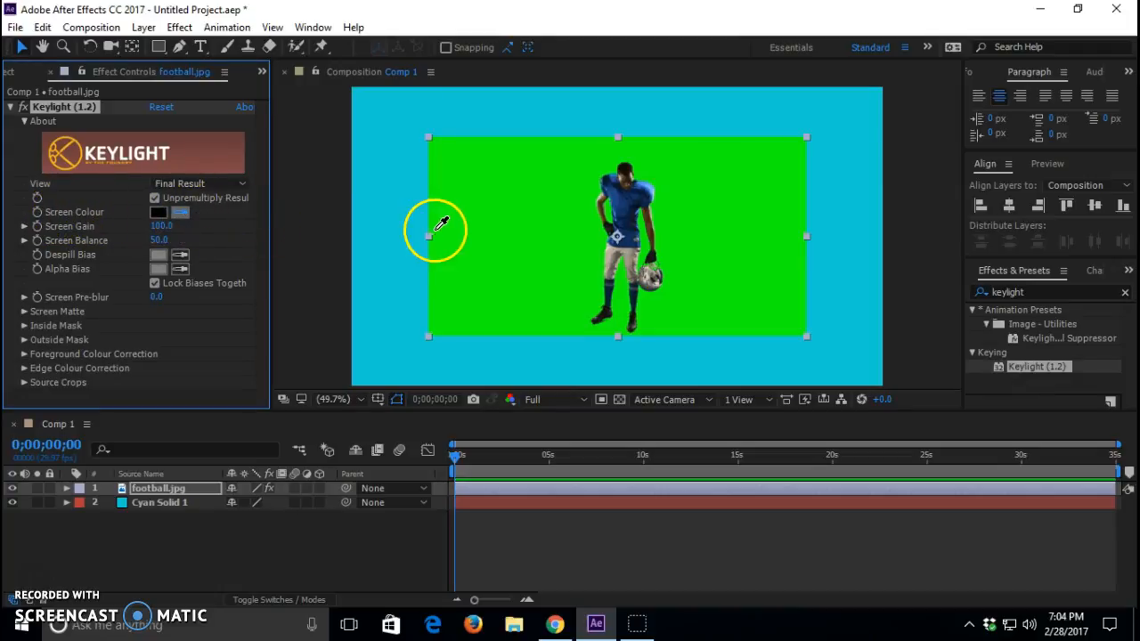
pyautogui.click(550, 229)
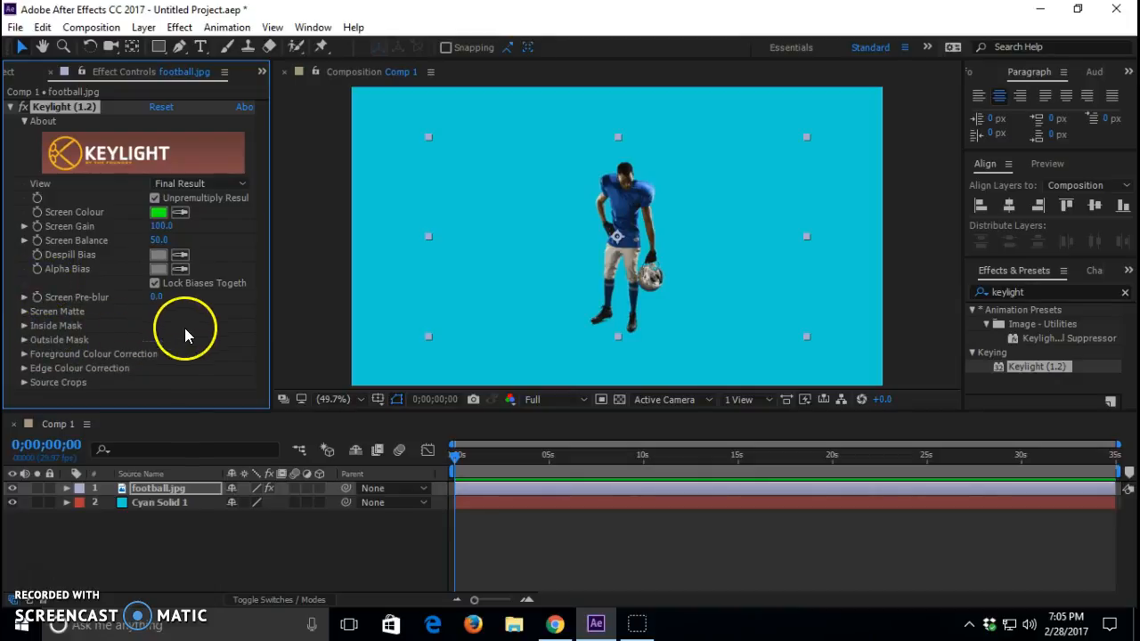
pyautogui.click(321, 331)
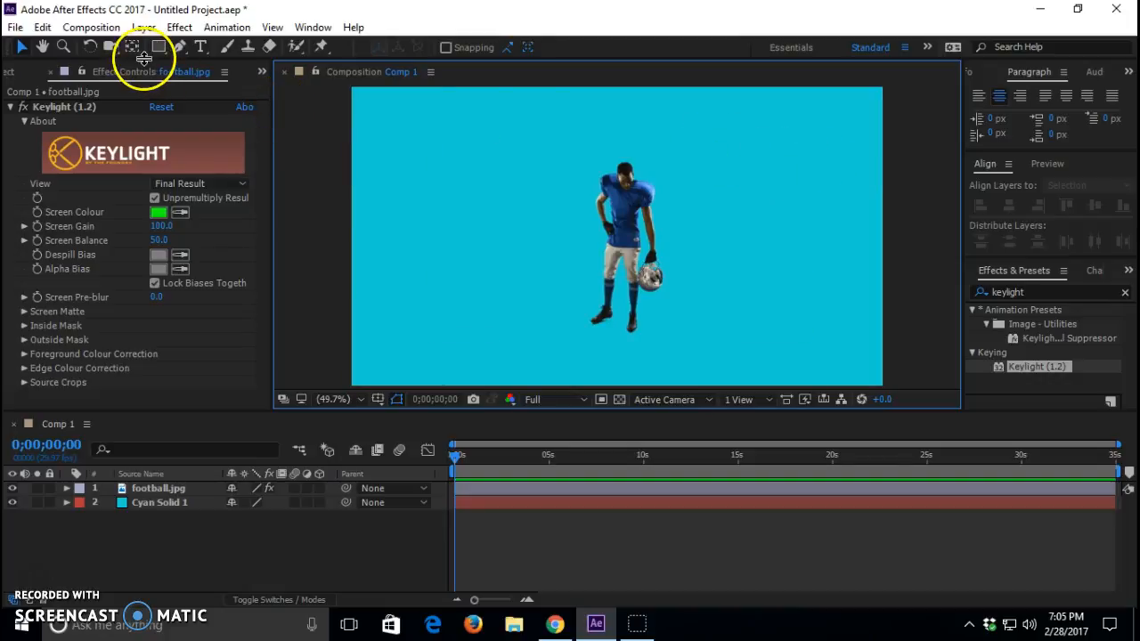
# Step: Start a second new composition and set its width to 720 px
pyautogui.click(14, 72)
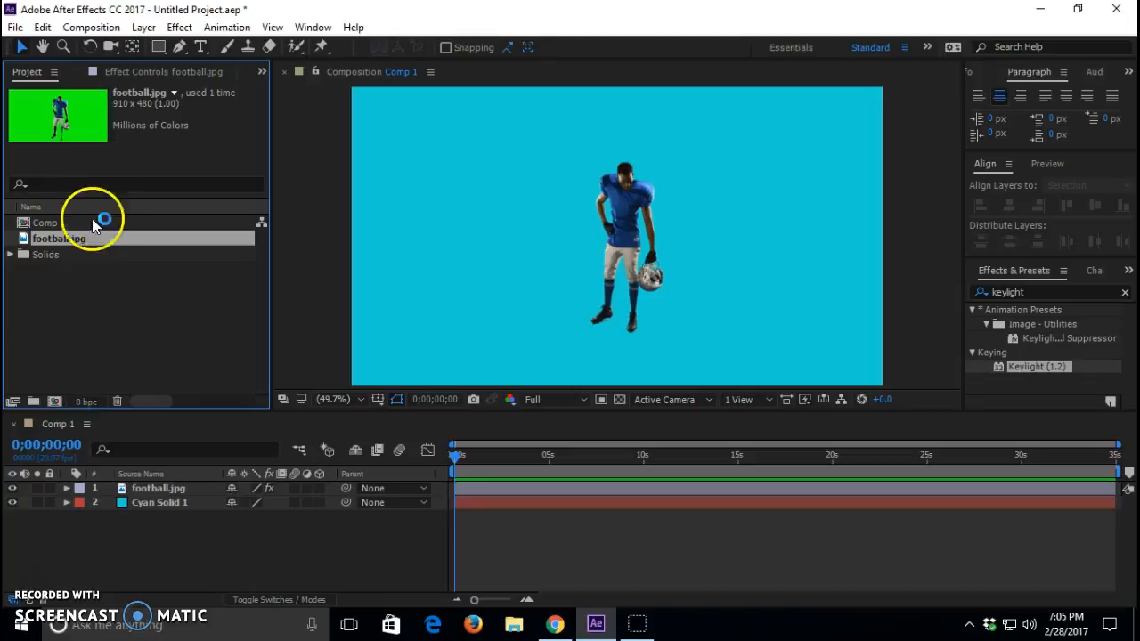
pyautogui.click(90, 27)
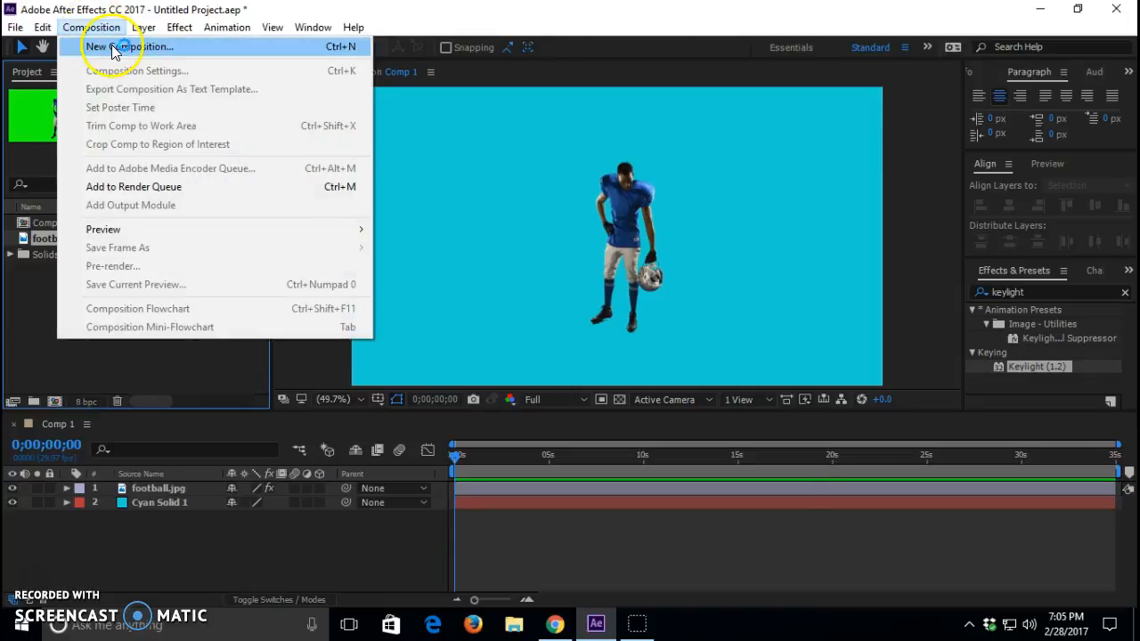
pyautogui.click(114, 48)
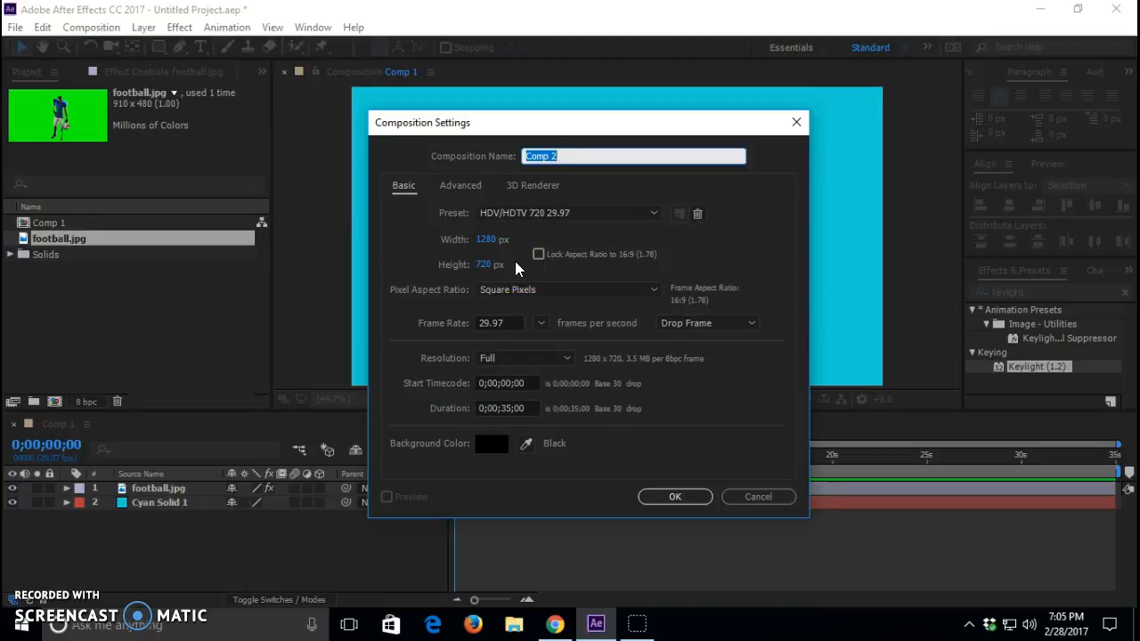
pyautogui.click(489, 241)
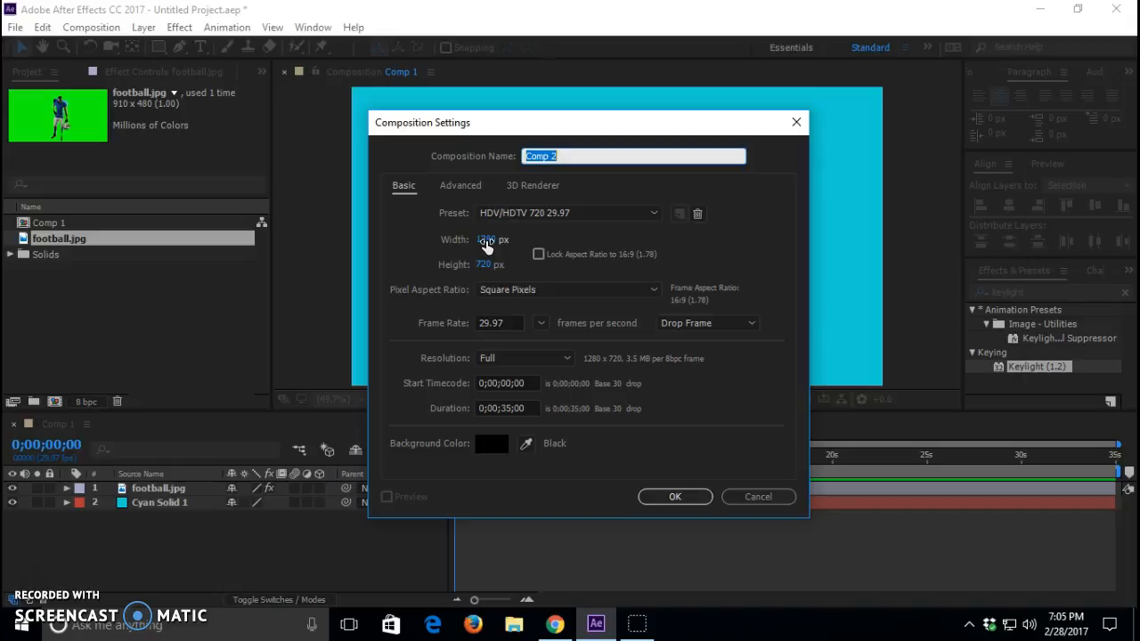
pyautogui.click(487, 243)
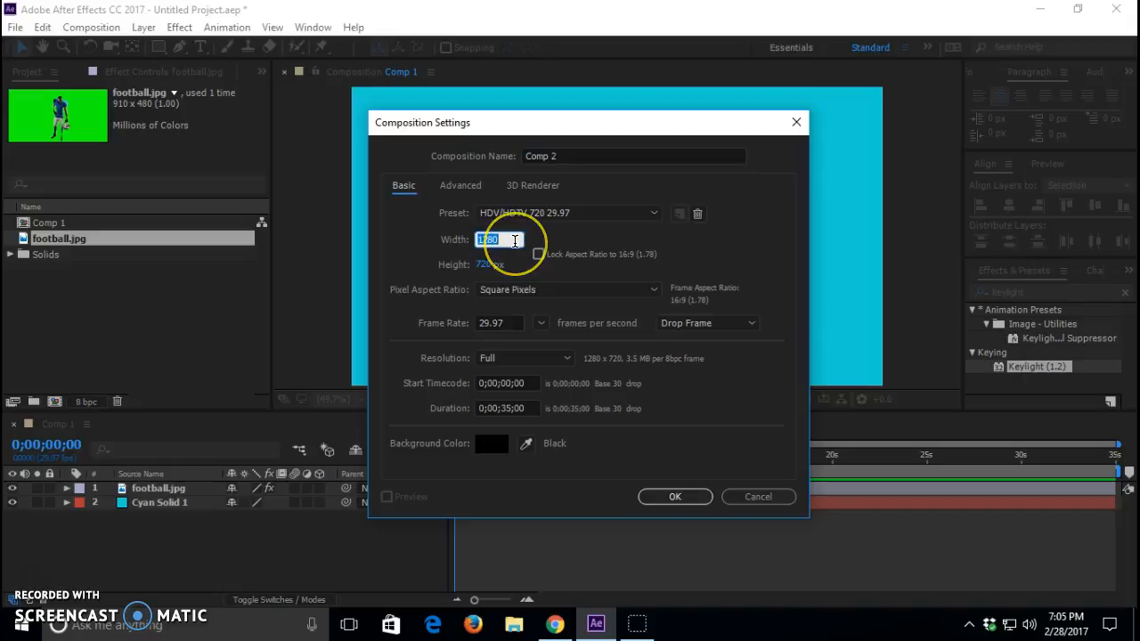
pyautogui.write('720')
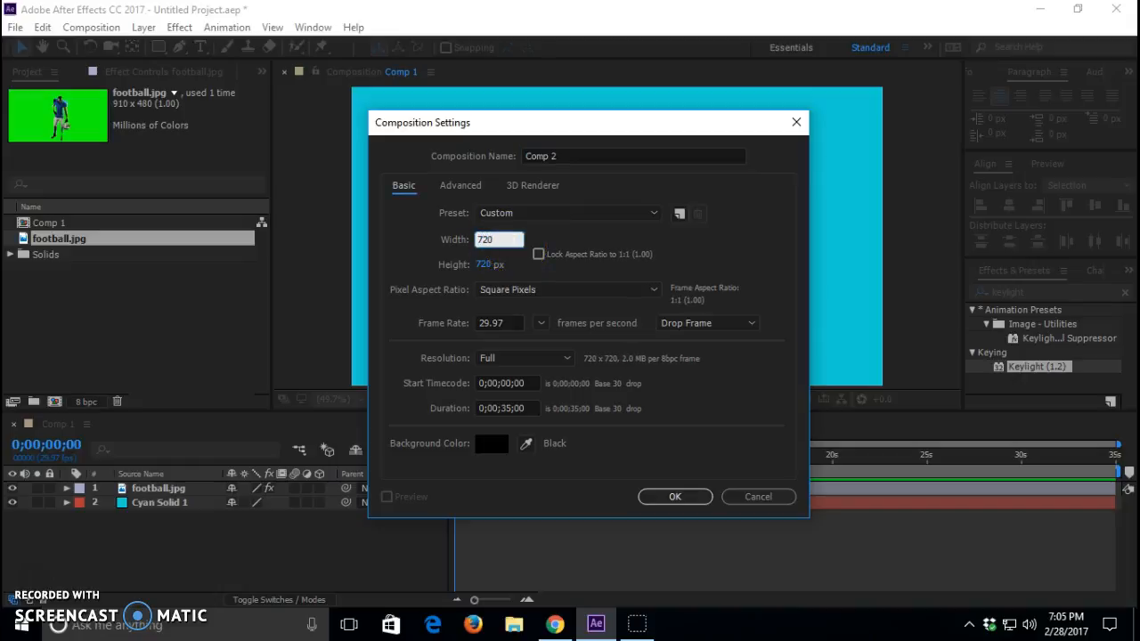
pyautogui.click(715, 235)
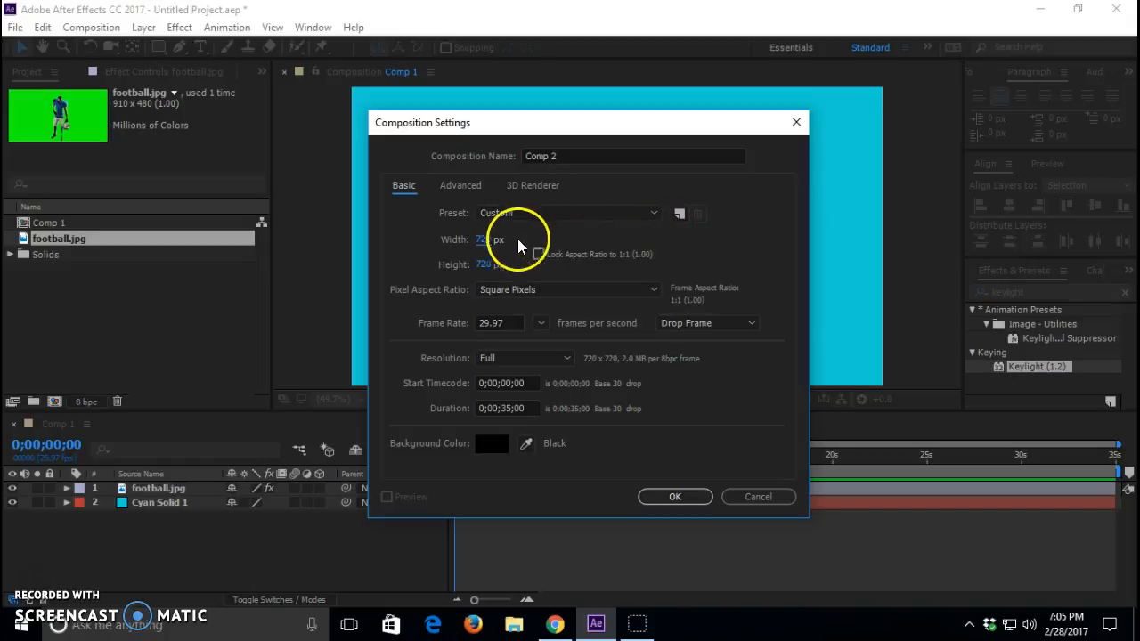
# Step: Name the new 720 x 720 px composition Statistics and create it
pyautogui.click(570, 155)
pyautogui.moveTo(570, 156); pyautogui.dragTo(471, 166)
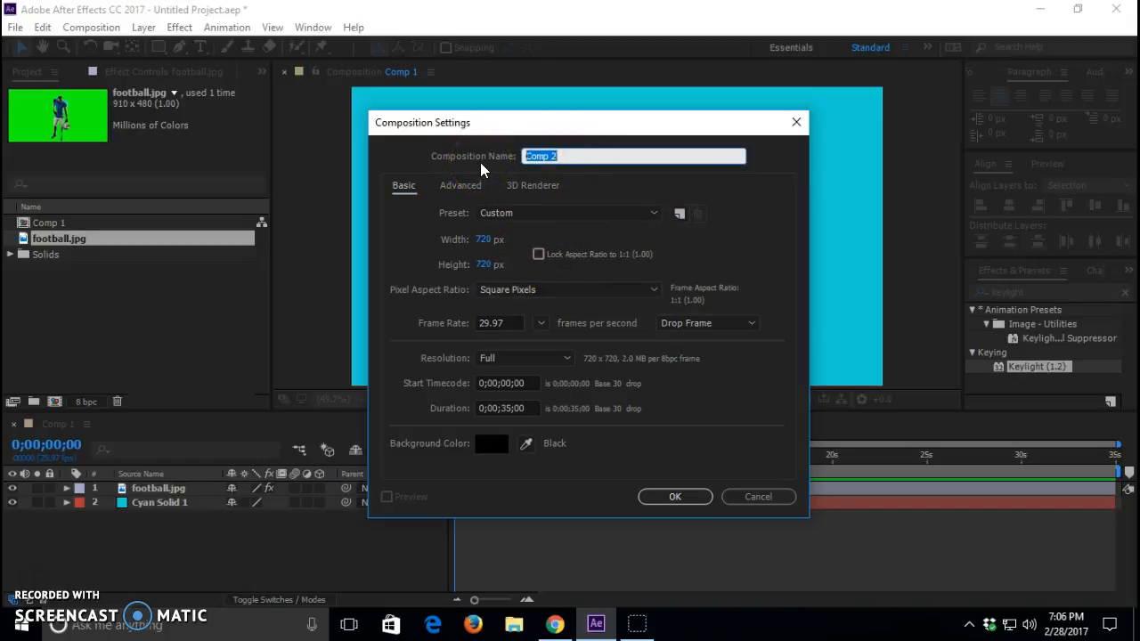
pyautogui.write('Statistics')
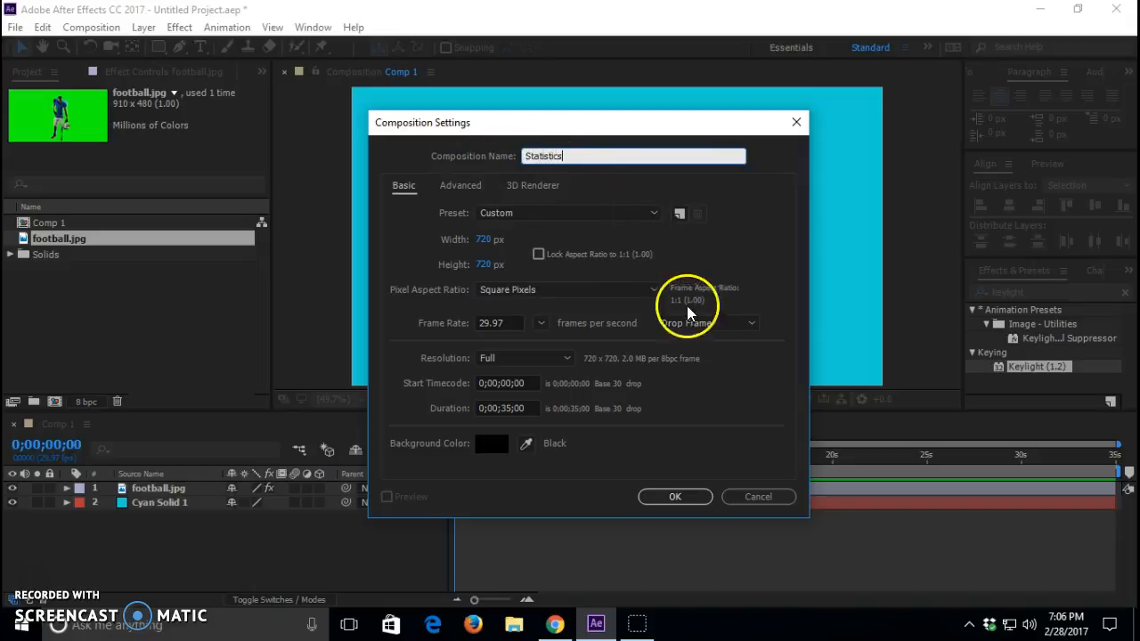
pyautogui.click(674, 499)
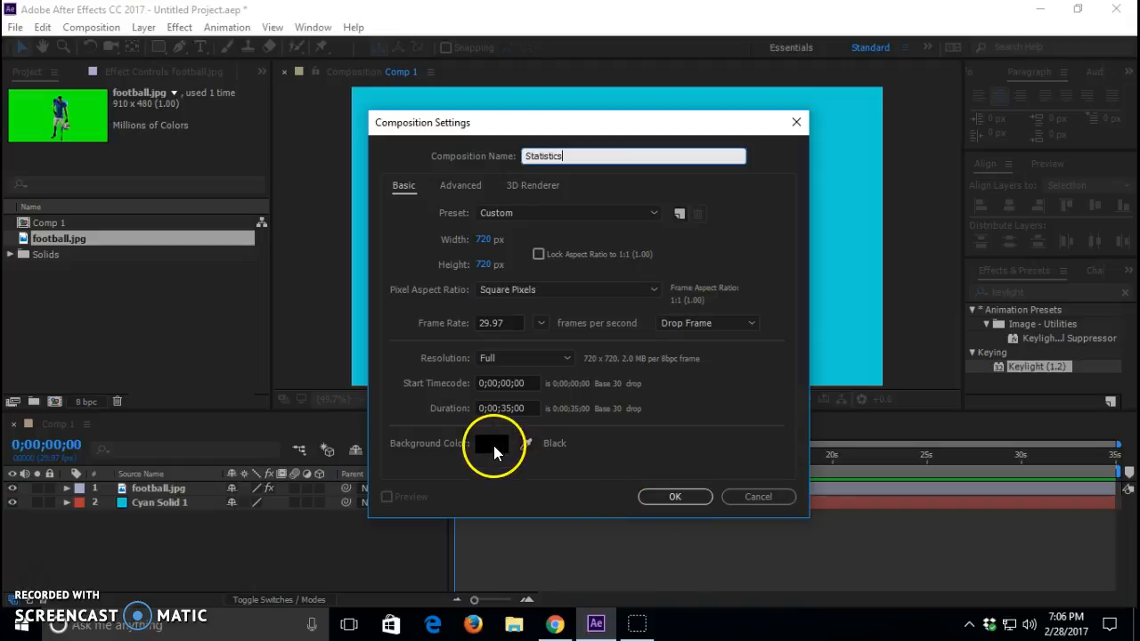
pyautogui.click(670, 496)
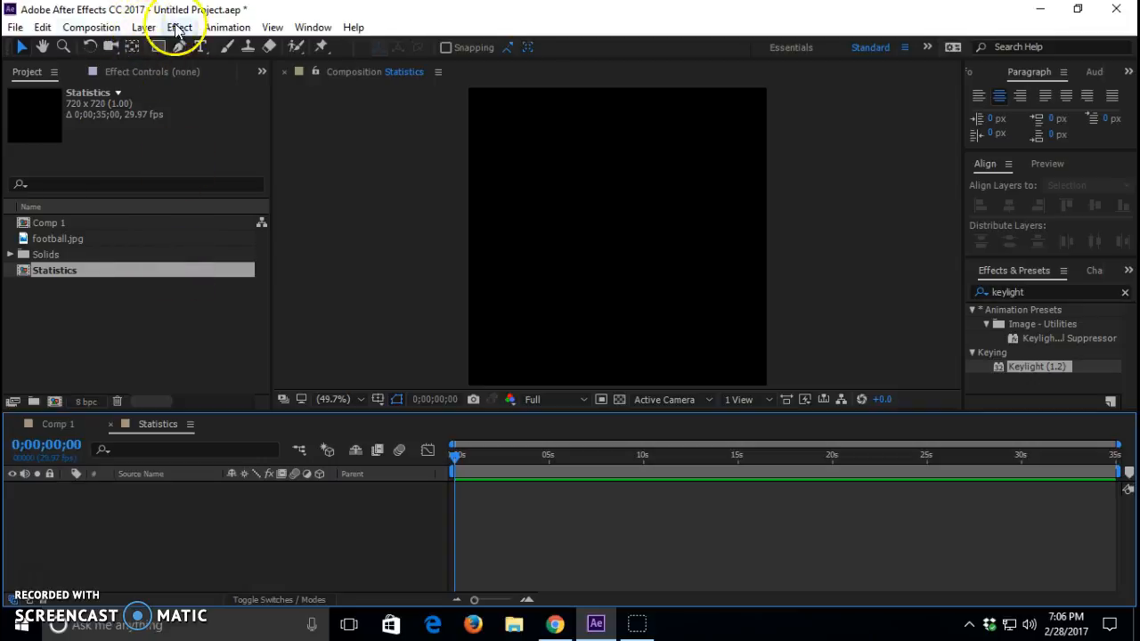
# Step: Add a composition-sized solid in blue 1636D4 to the Statistics composition, then deselect it
pyautogui.click(145, 27)
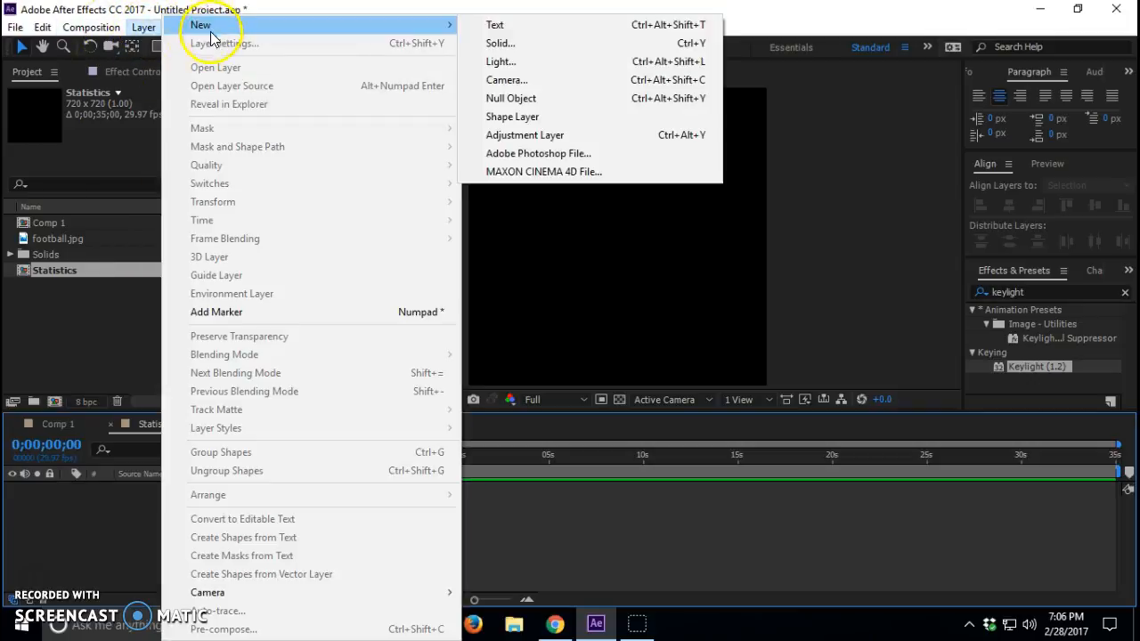
pyautogui.moveTo(445, 25)
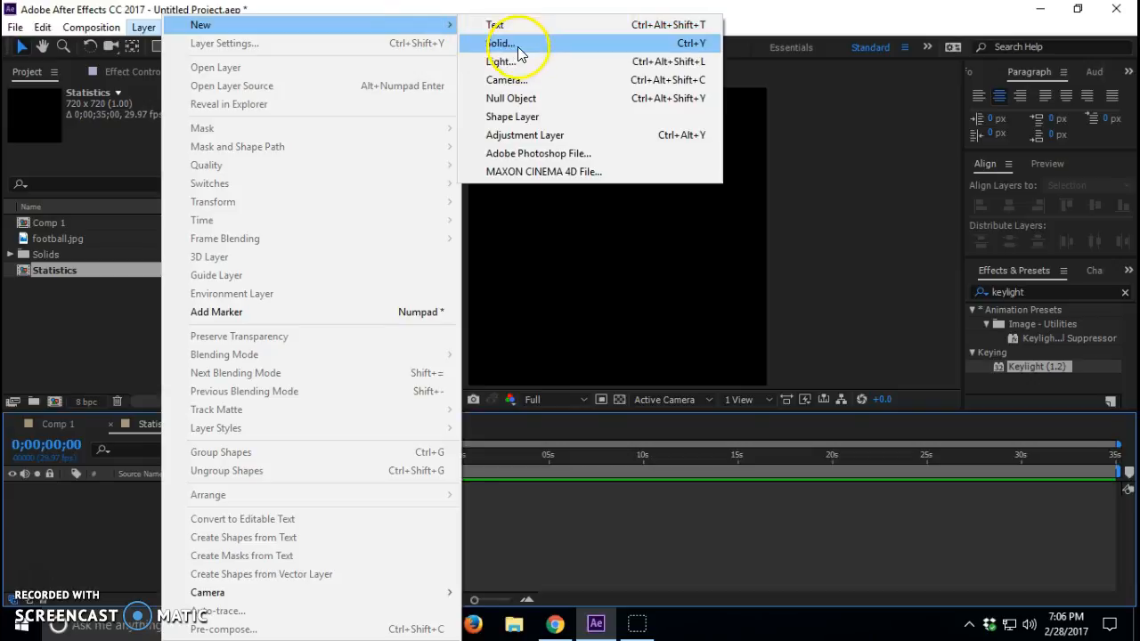
pyautogui.click(521, 44)
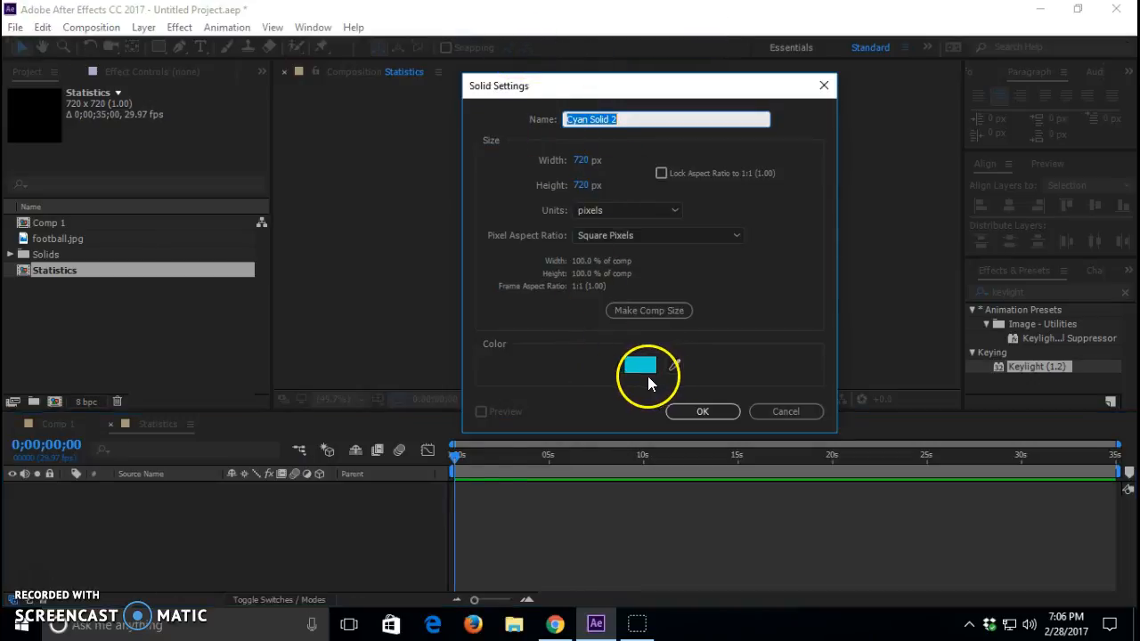
pyautogui.click(647, 366)
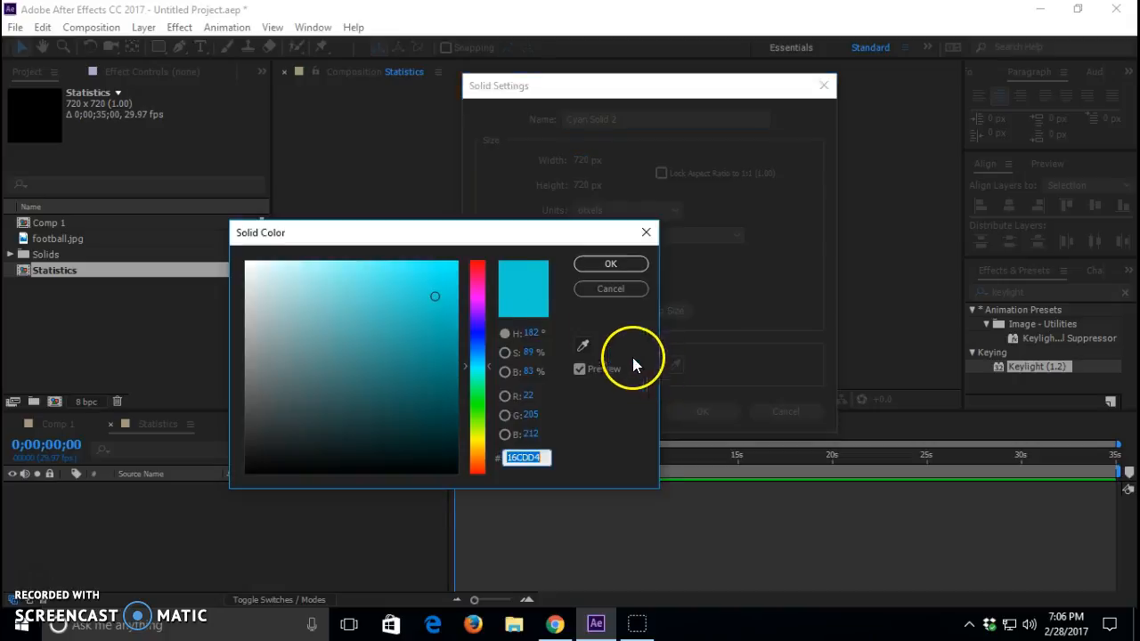
pyautogui.click(480, 331)
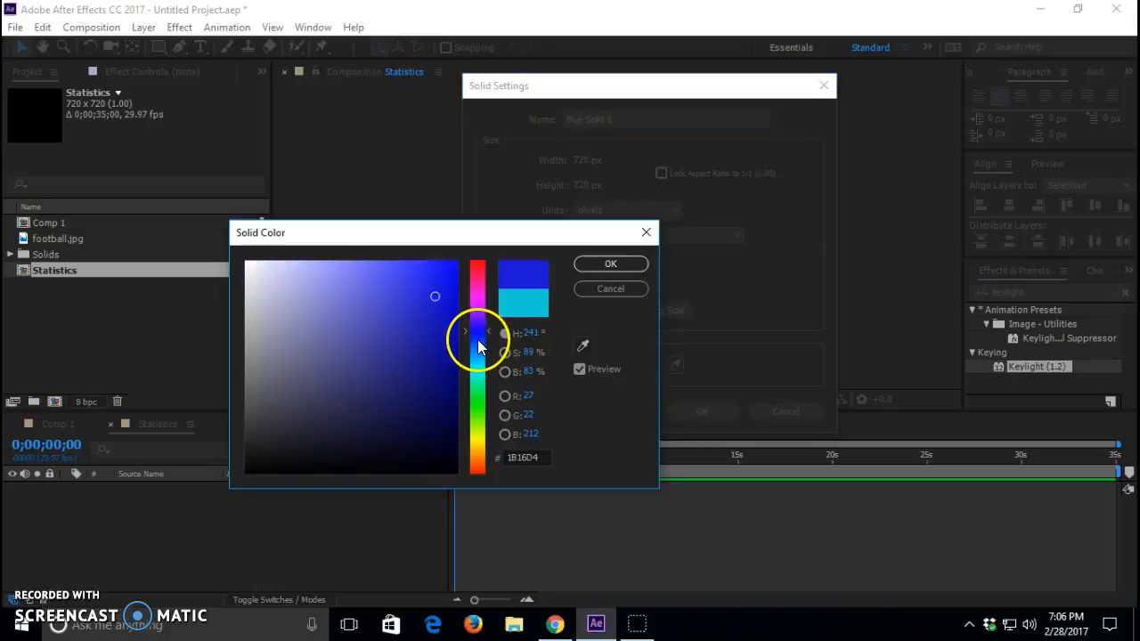
pyautogui.moveTo(480, 330); pyautogui.dragTo(477, 337)
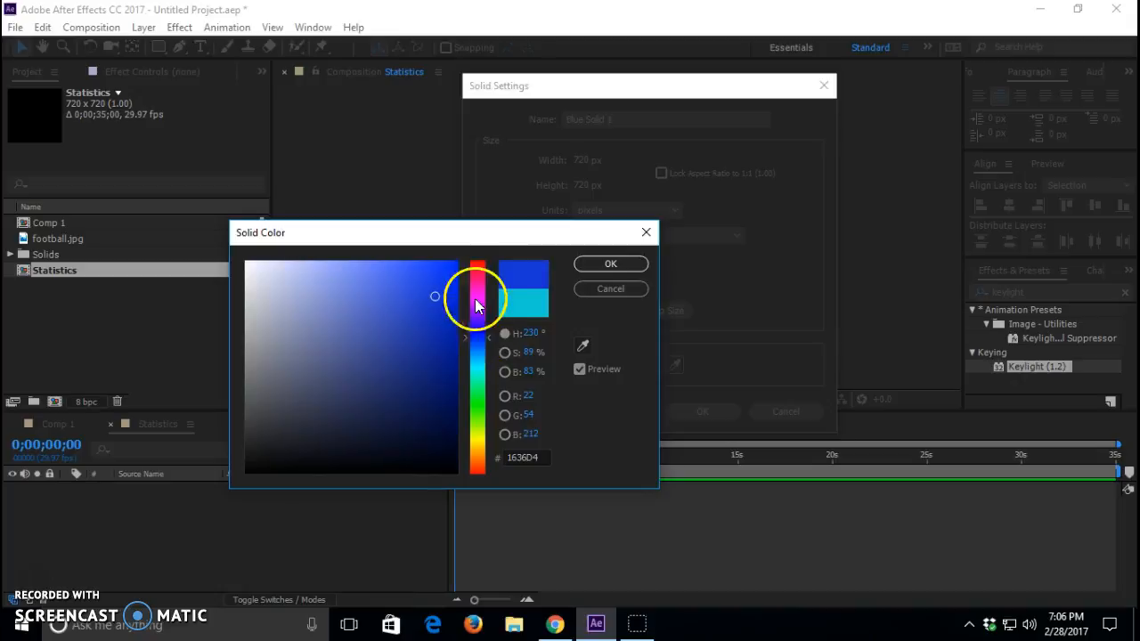
pyautogui.click(587, 267)
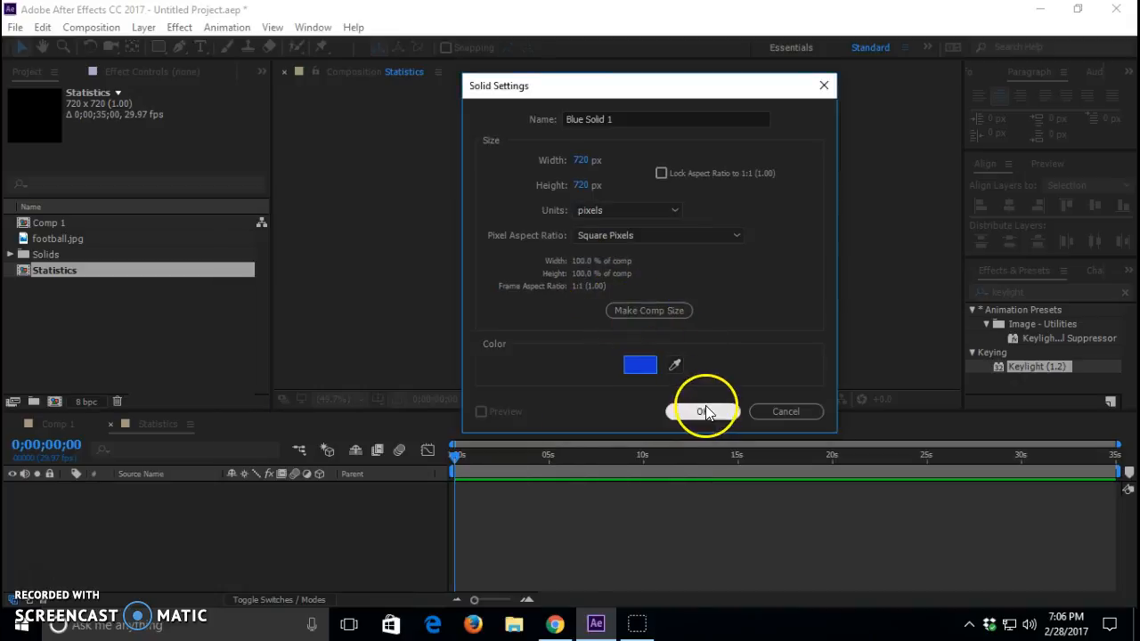
pyautogui.click(703, 409)
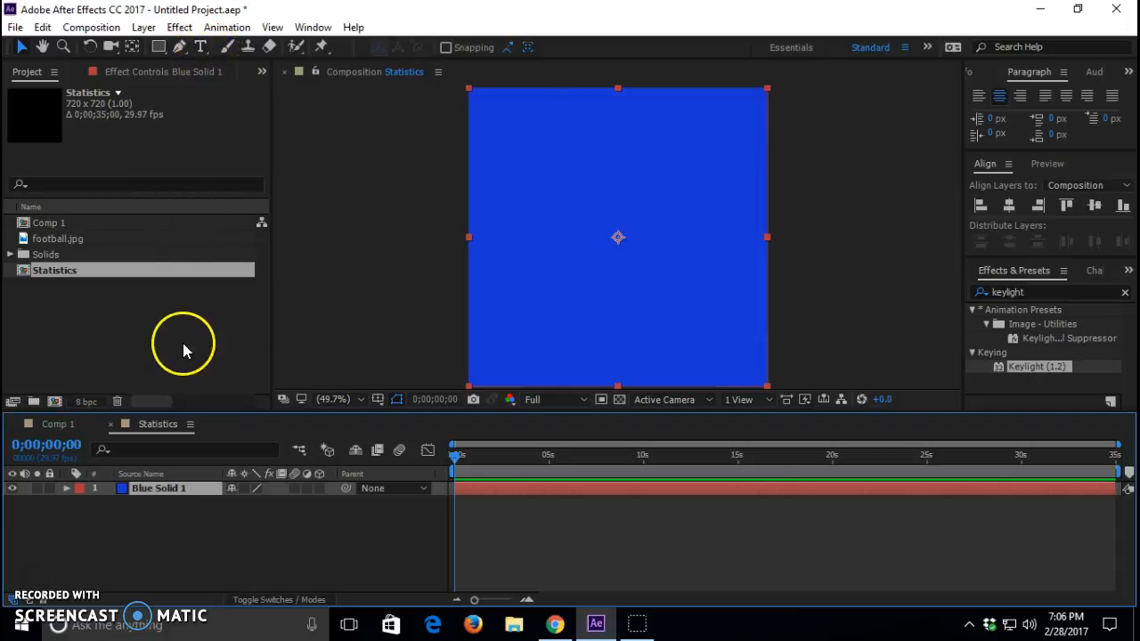
pyautogui.rightClick(489, 153)
pyautogui.click(349, 214)
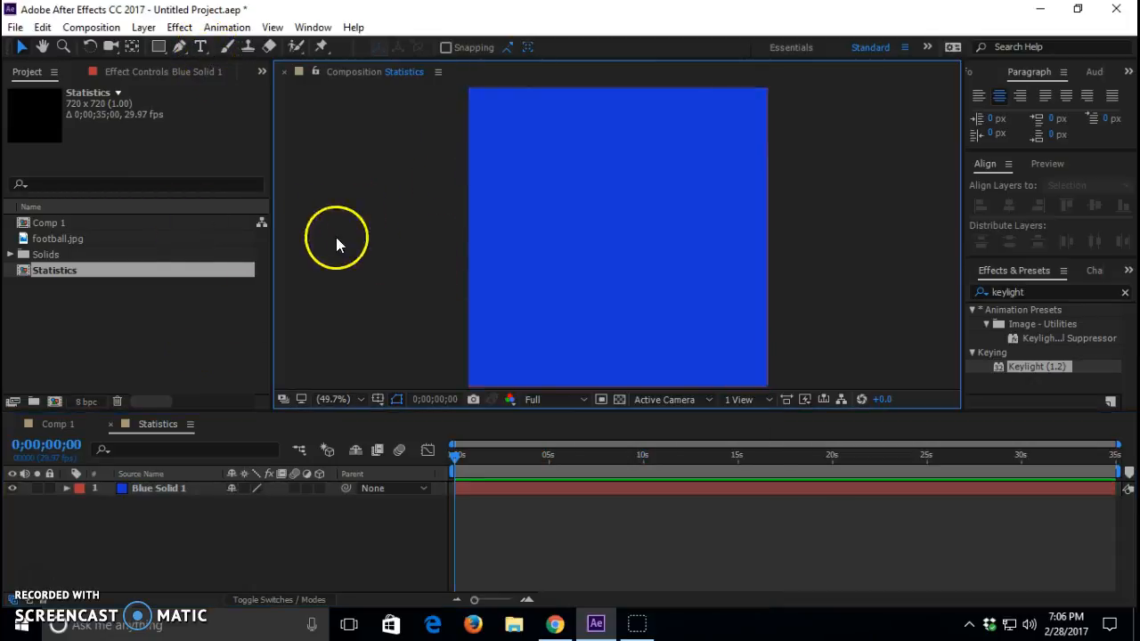
# Step: Add the text Height over the blue solid and move it fully inside the frame near the upper-left corner
pyautogui.click(199, 48)
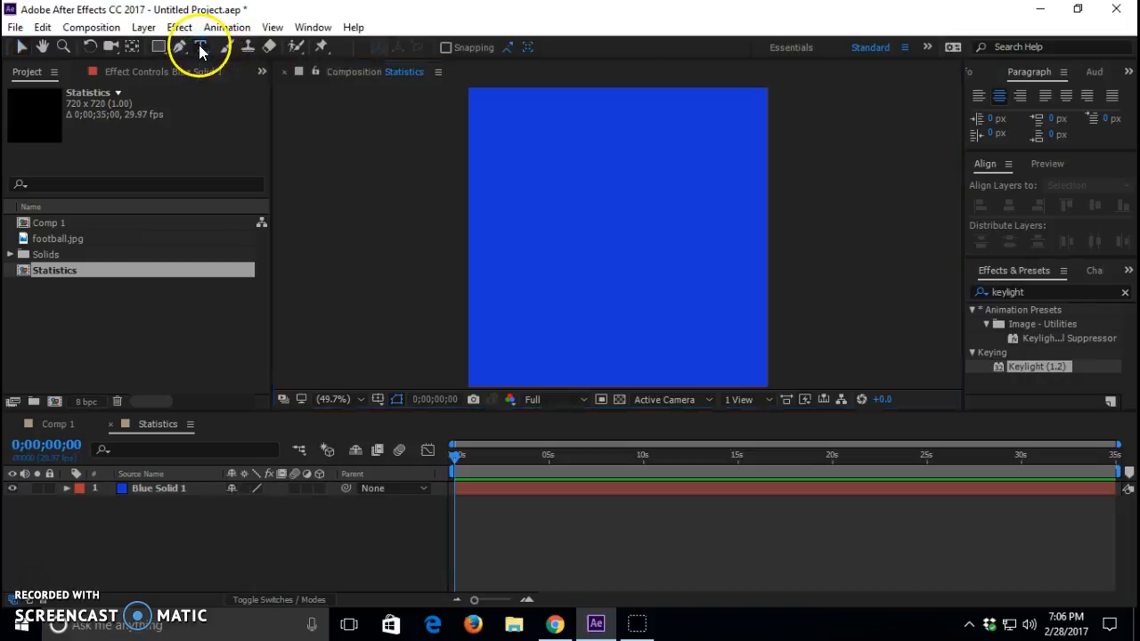
pyautogui.click(490, 129)
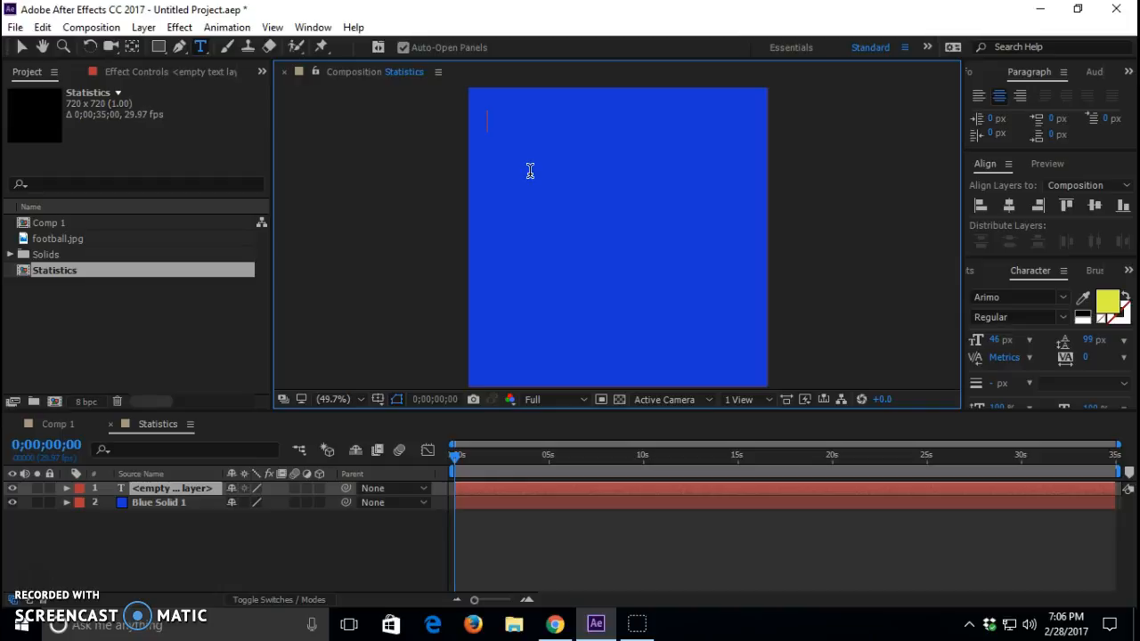
pyautogui.write('Height')
pyautogui.click(540, 173)
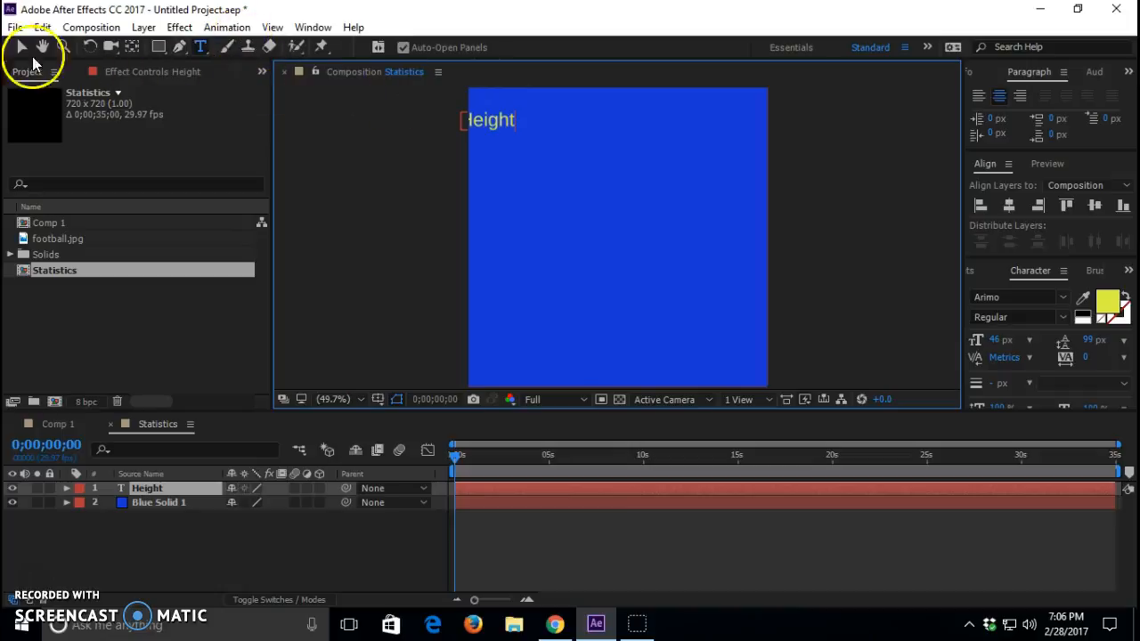
pyautogui.click(15, 47)
pyautogui.moveTo(471, 119); pyautogui.dragTo(491, 120)
# Step: Reopen the Height text for editing and enlarge the Character settings area to expose its full set of options
pyautogui.click(201, 47)
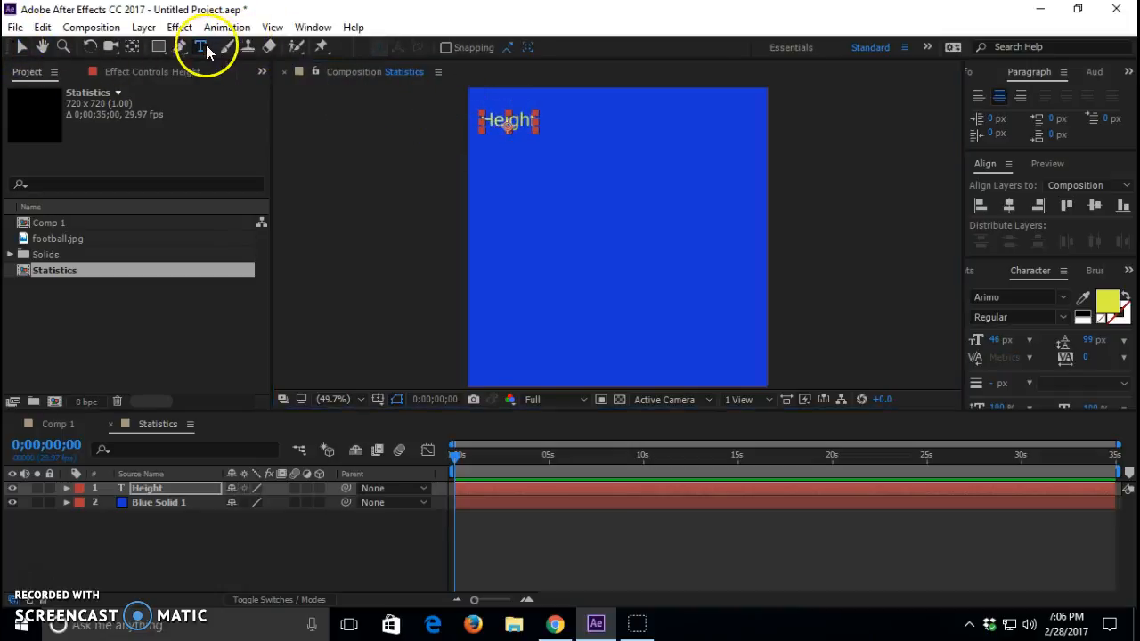
pyautogui.click(540, 122)
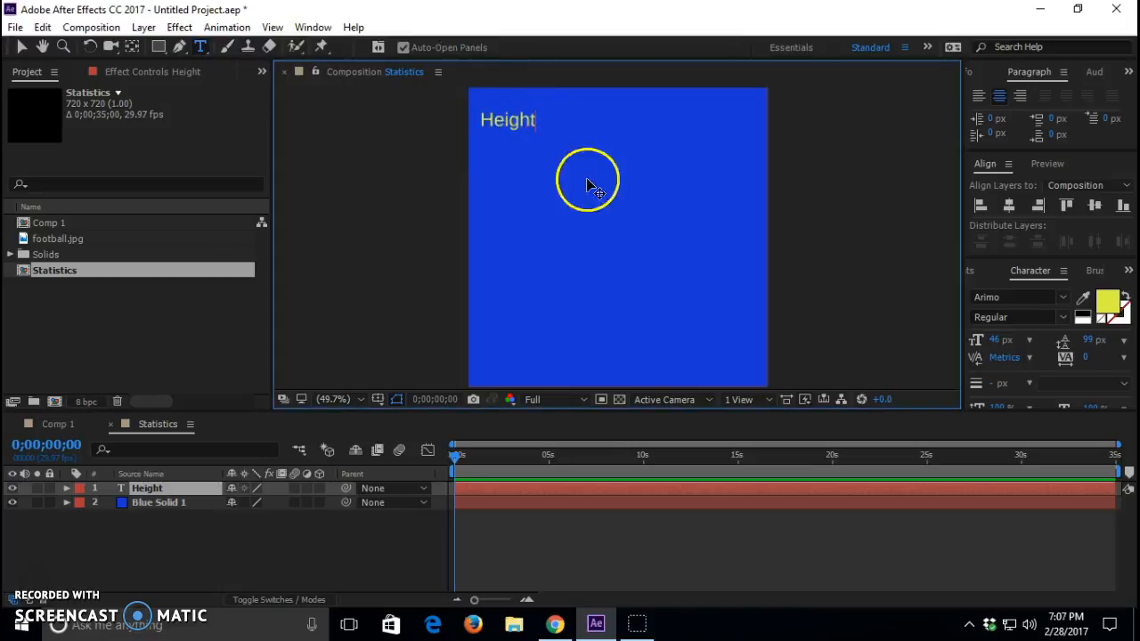
pyautogui.moveTo(1049, 256); pyautogui.dragTo(1041, 201)
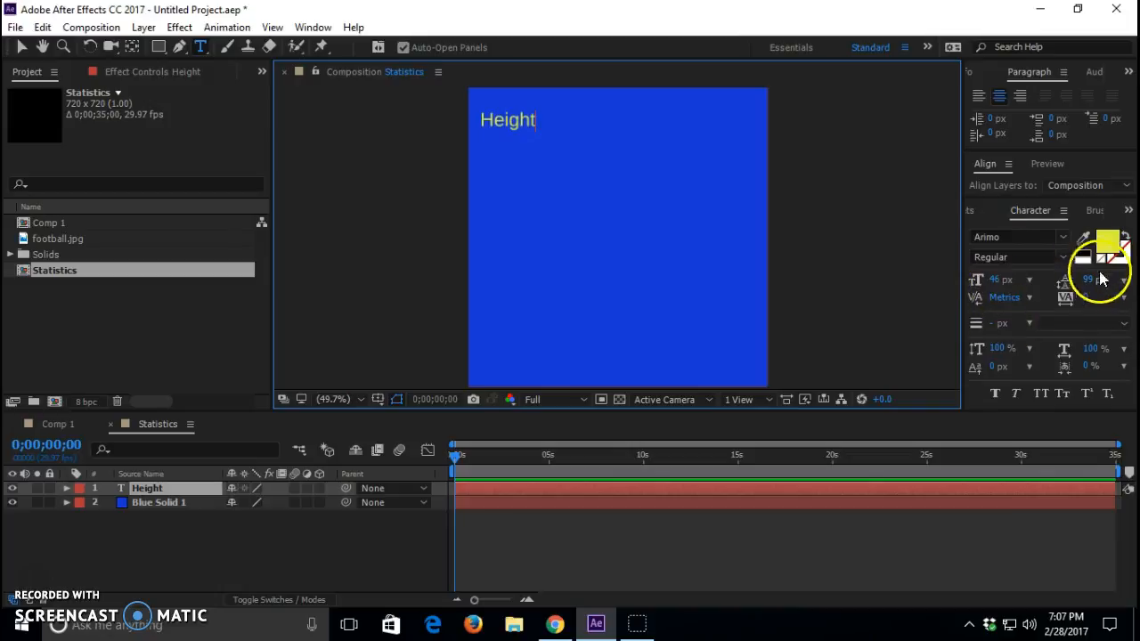
pyautogui.click(973, 210)
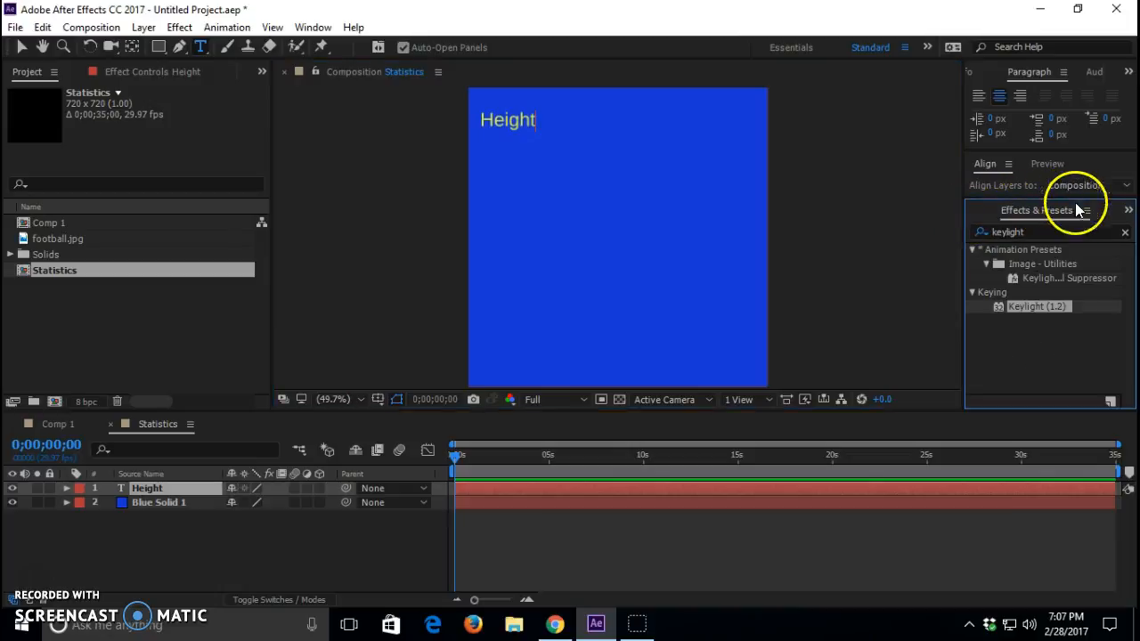
pyautogui.click(1128, 211)
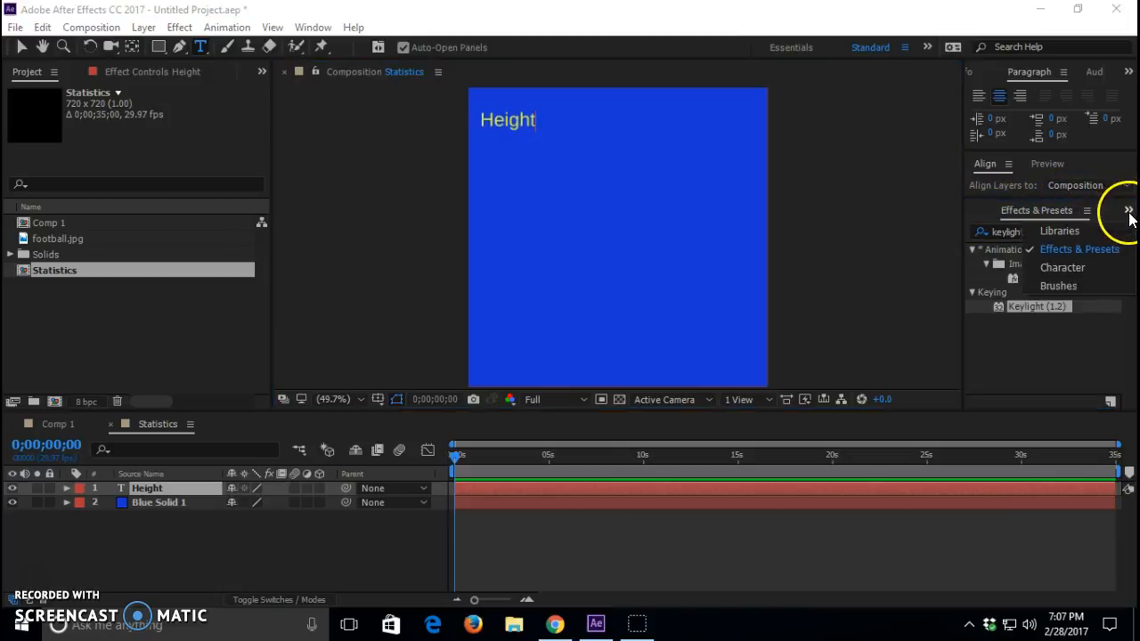
pyautogui.click(1069, 269)
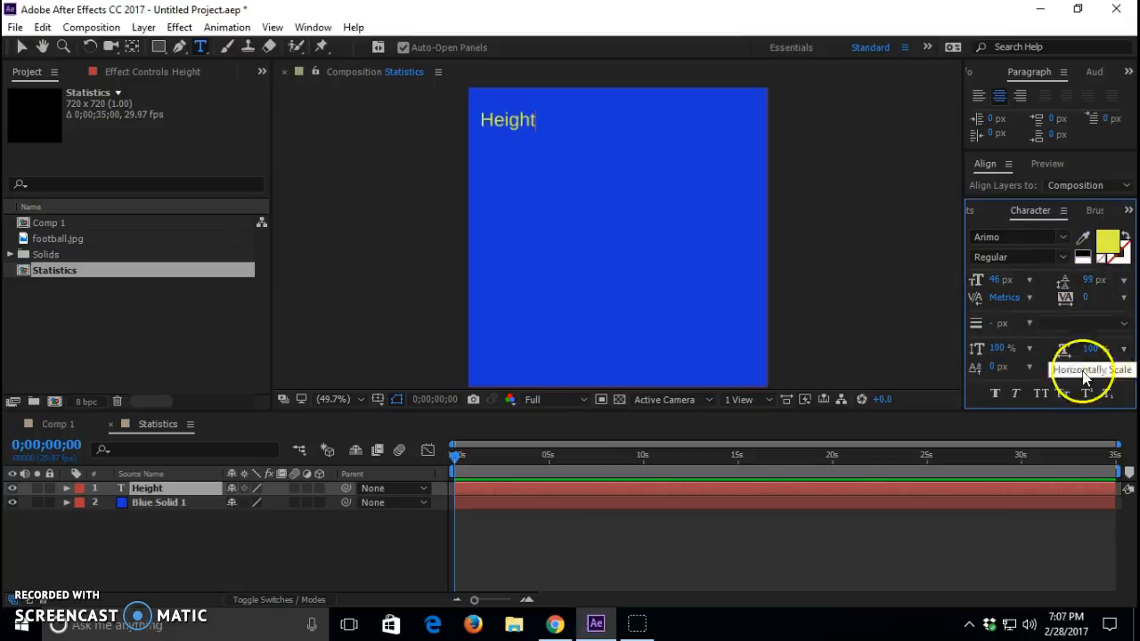
# Step: Show the Preview playback controls in place of the Align options
pyautogui.click(1127, 211)
pyautogui.click(1130, 212)
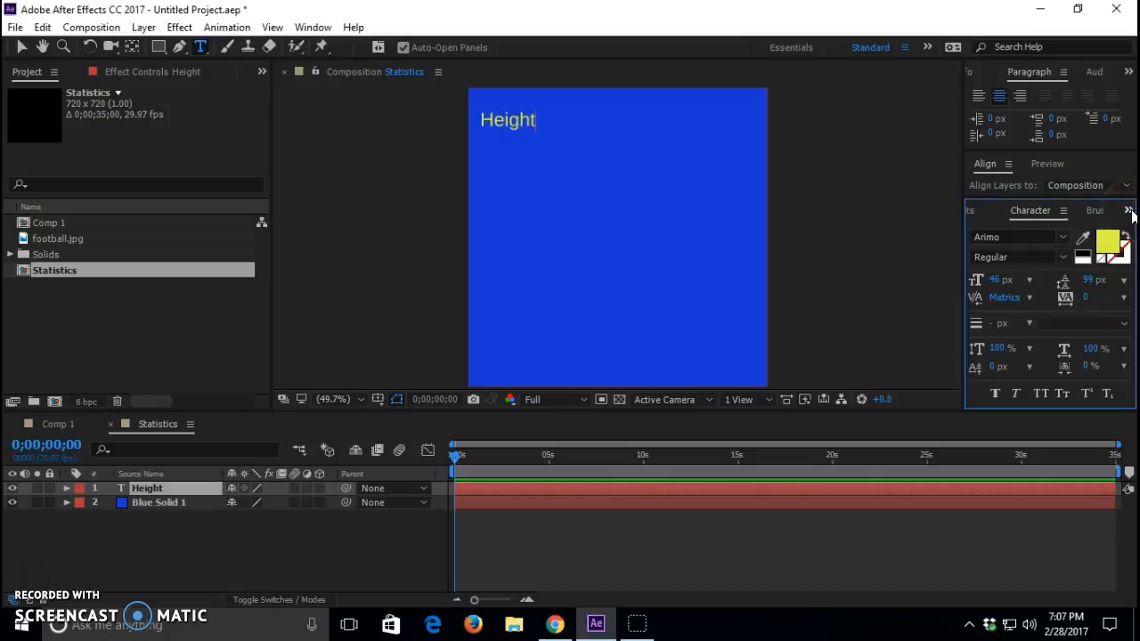
pyautogui.click(315, 27)
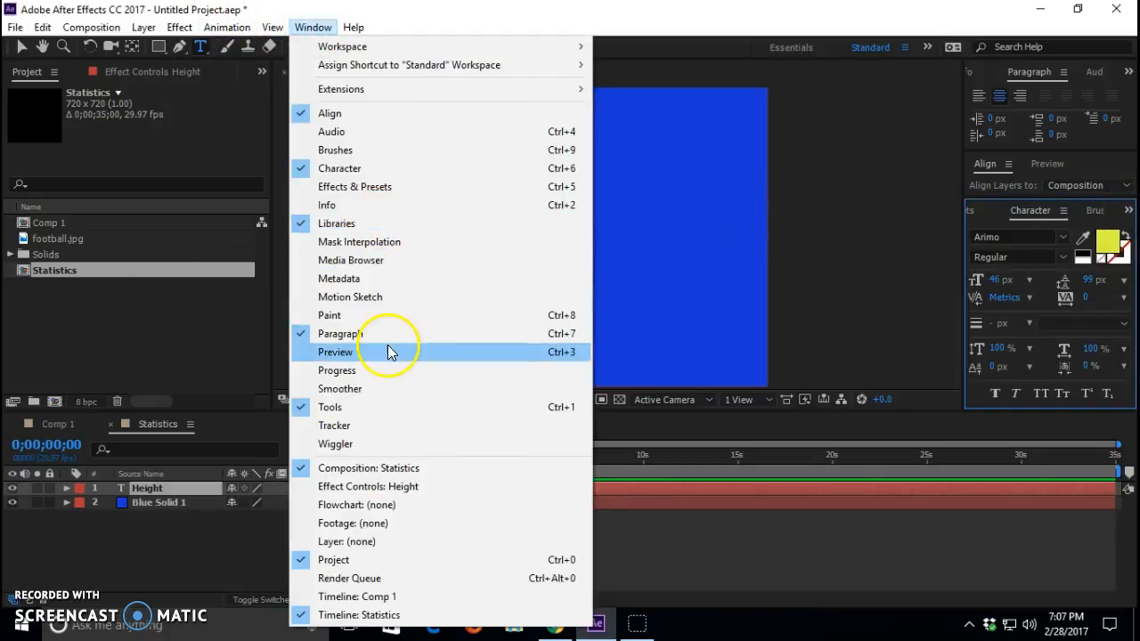
pyautogui.click(390, 353)
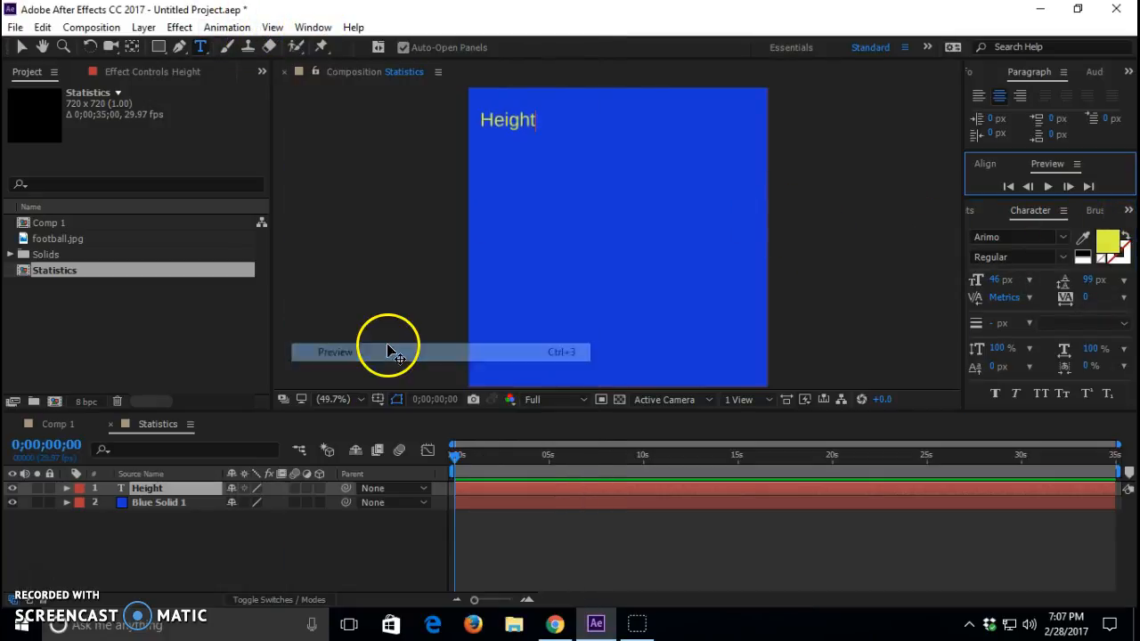
# Step: Left-align the Height text and shift it back toward the upper-left corner of the blue solid
pyautogui.click(996, 97)
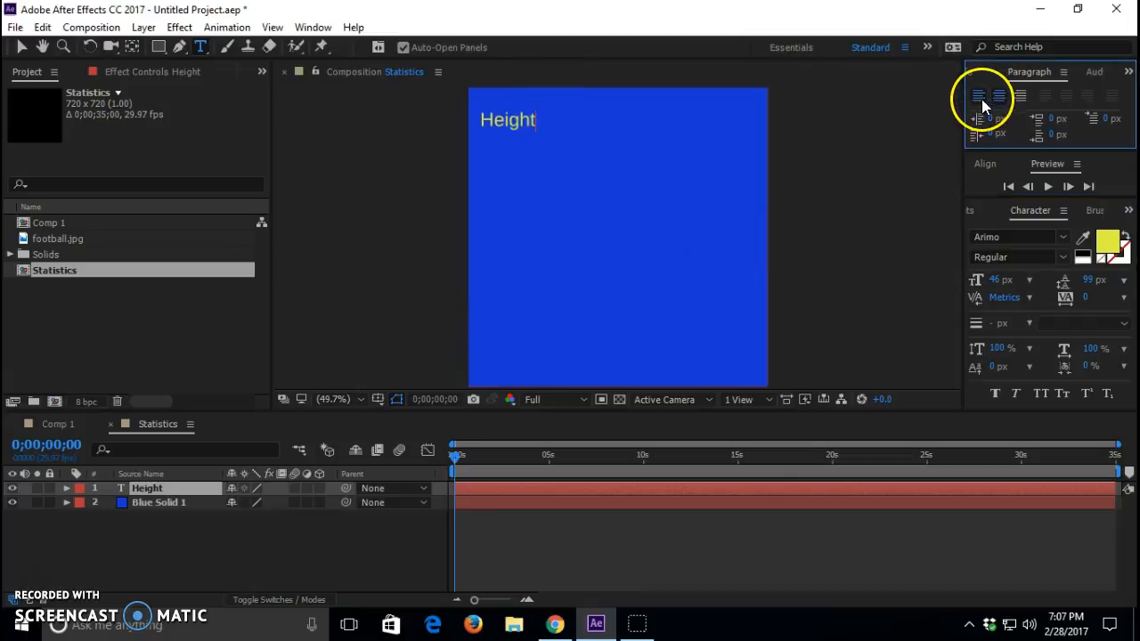
pyautogui.click(982, 99)
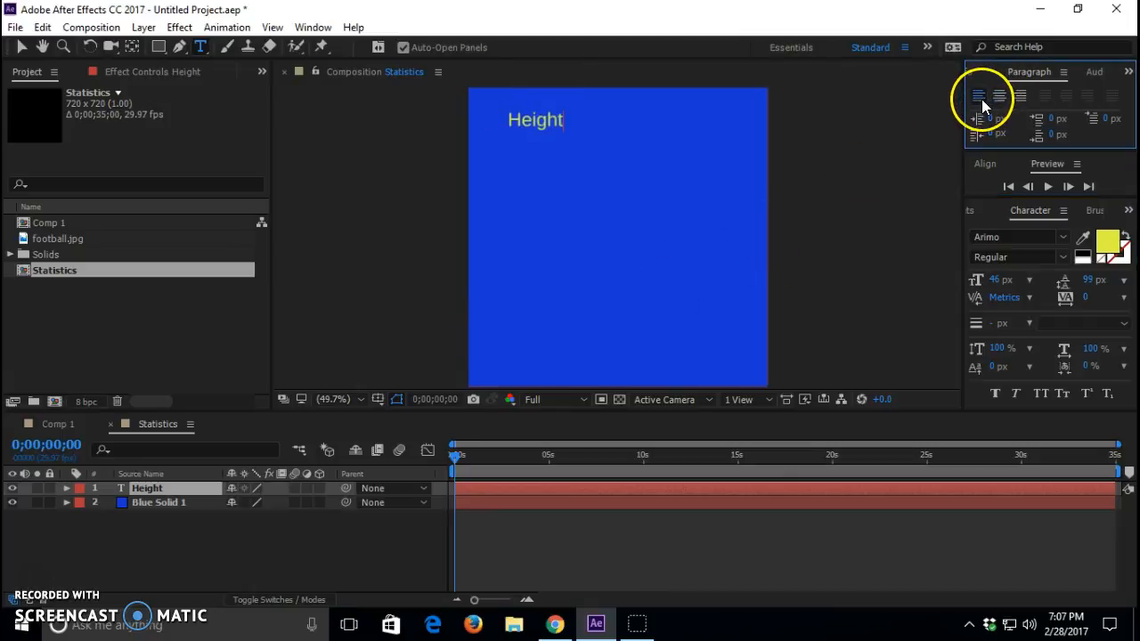
pyautogui.click(21, 47)
pyautogui.moveTo(531, 119); pyautogui.dragTo(513, 120)
# Step: Select the whole word Height and set its fill colour to black, 000000
pyautogui.click(200, 47)
pyautogui.click(516, 116)
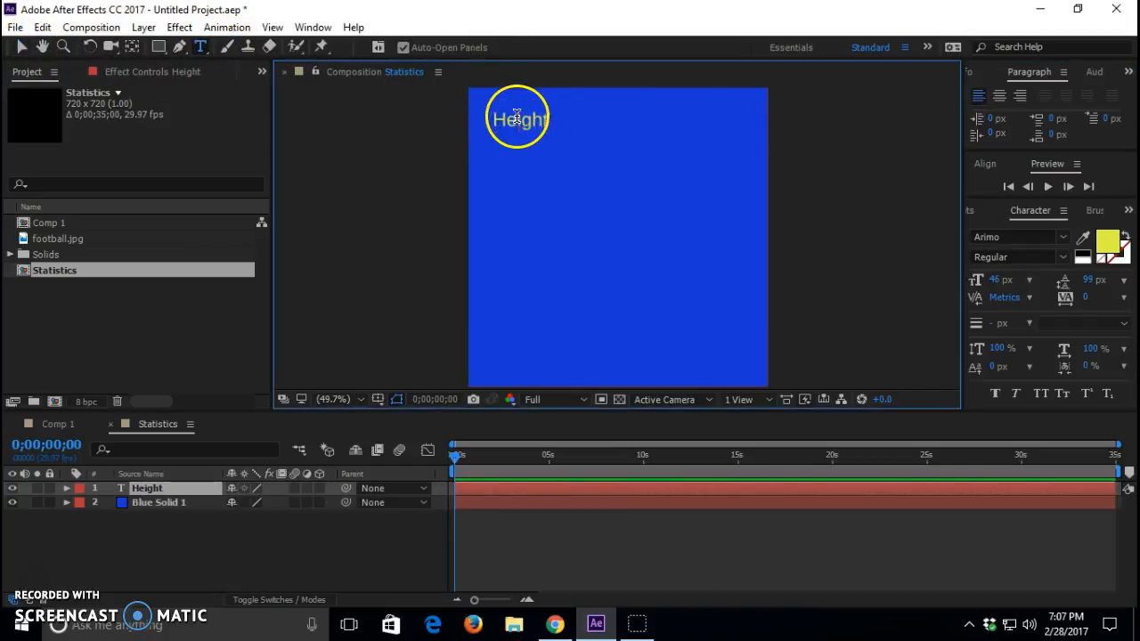
pyautogui.moveTo(495, 120); pyautogui.dragTo(563, 119)
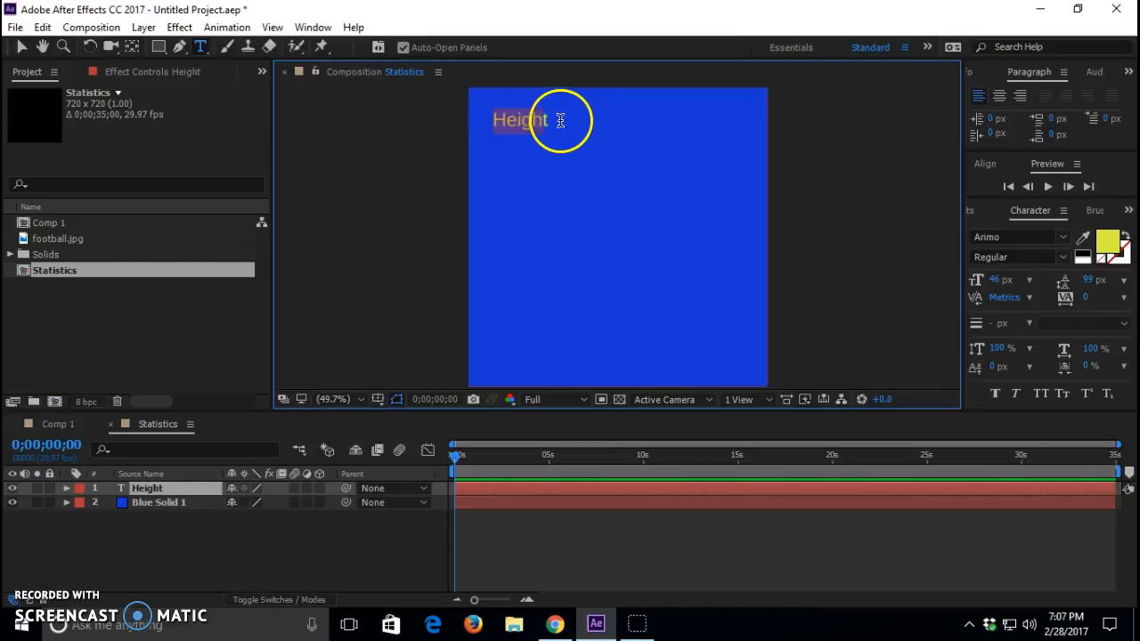
pyautogui.click(550, 122)
pyautogui.moveTo(550, 121); pyautogui.dragTo(496, 120)
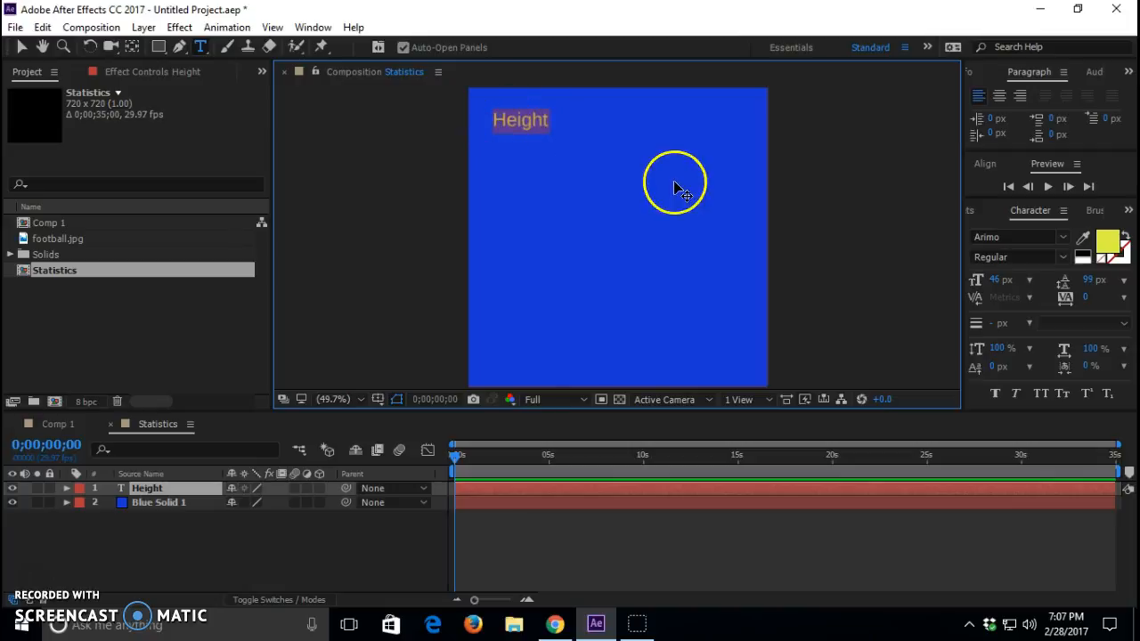
pyautogui.click(1109, 250)
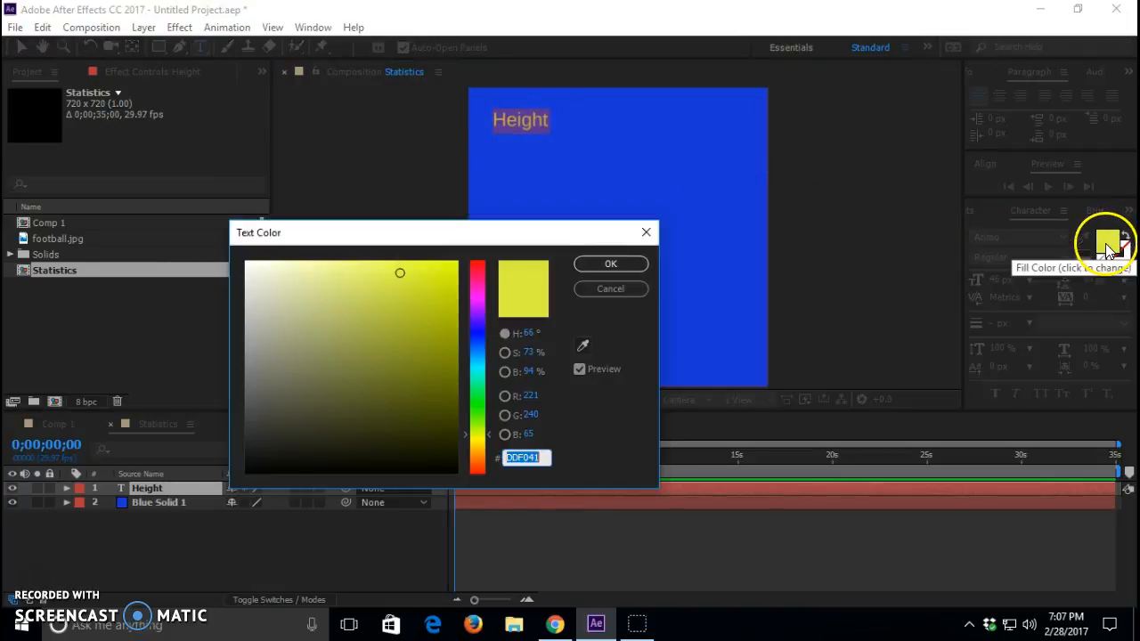
pyautogui.moveTo(435, 333); pyautogui.dragTo(217, 476)
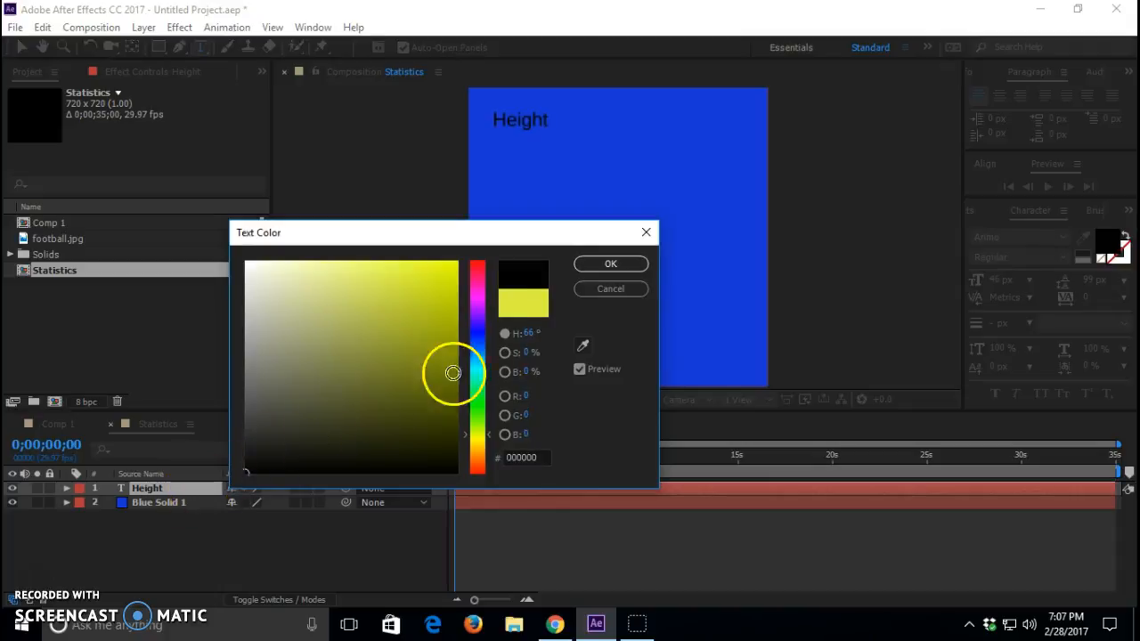
pyautogui.click(611, 264)
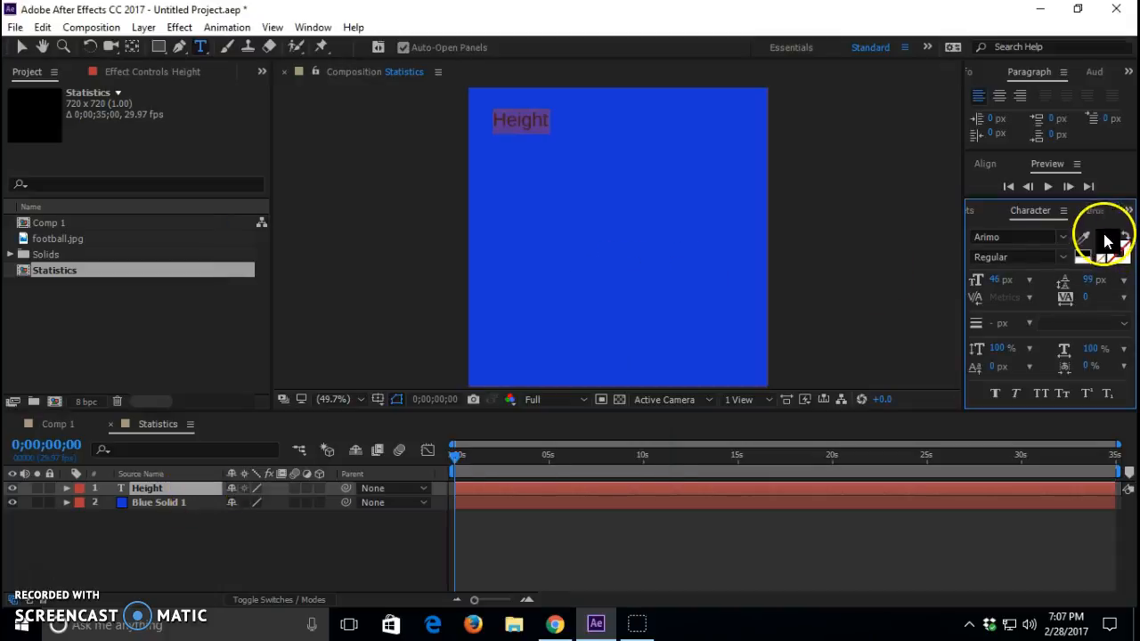
# Step: Add a second line reading Weight: below Height in the same text layer
pyautogui.click(549, 117)
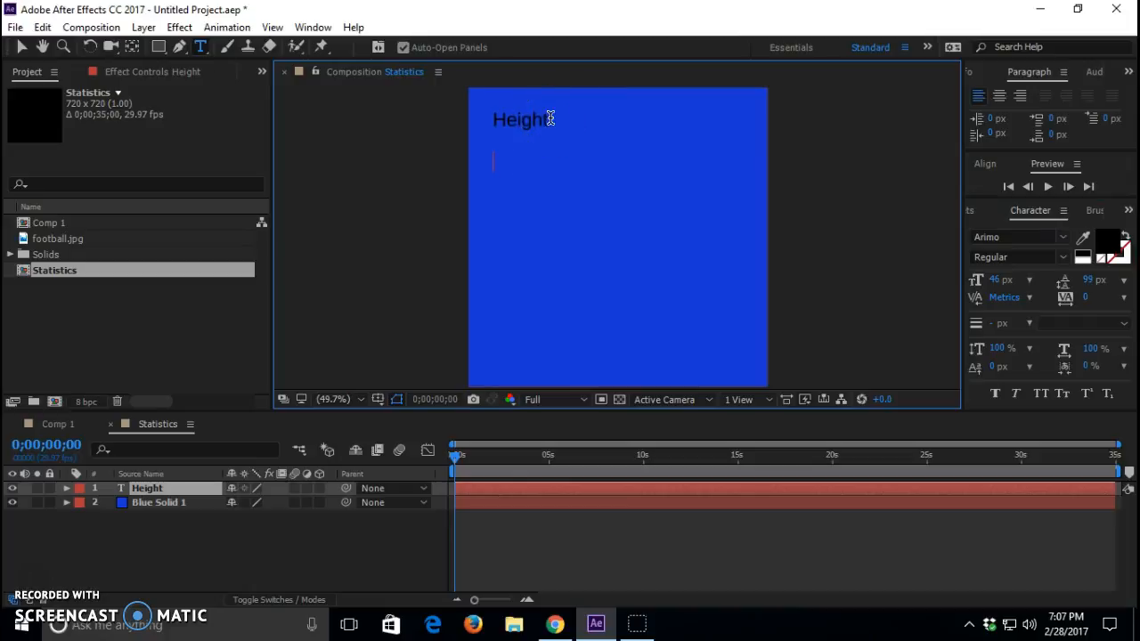
pyautogui.write('Weight')
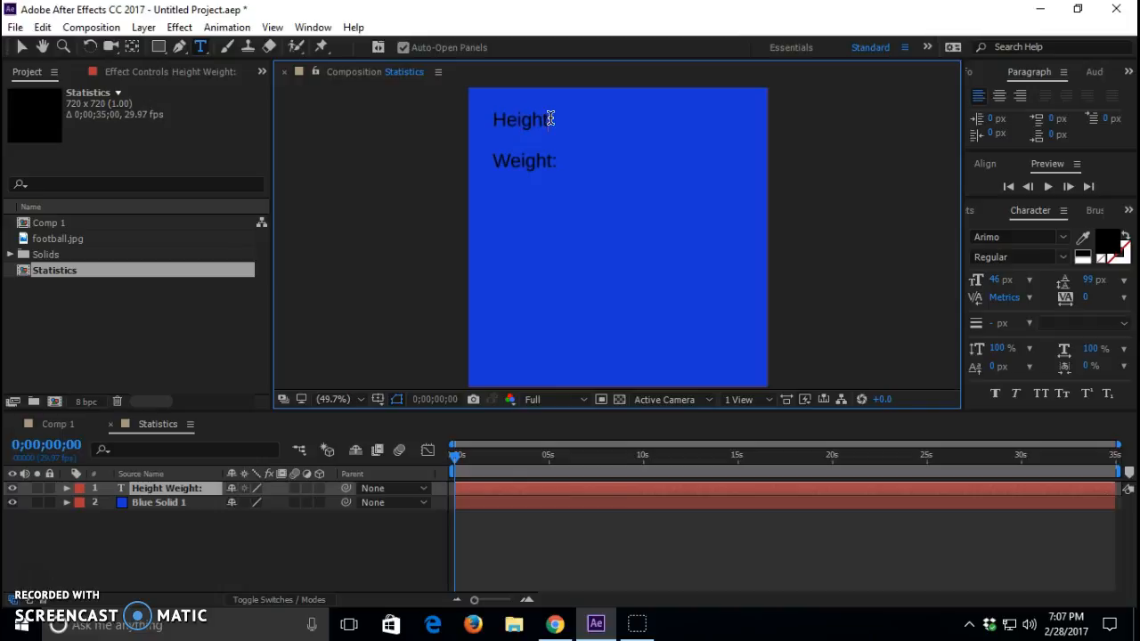
# Step: Add a colon after Height and a Blood Type: line directly below Weight: in the text layer
pyautogui.write(':  B')
pyautogui.write('loo')
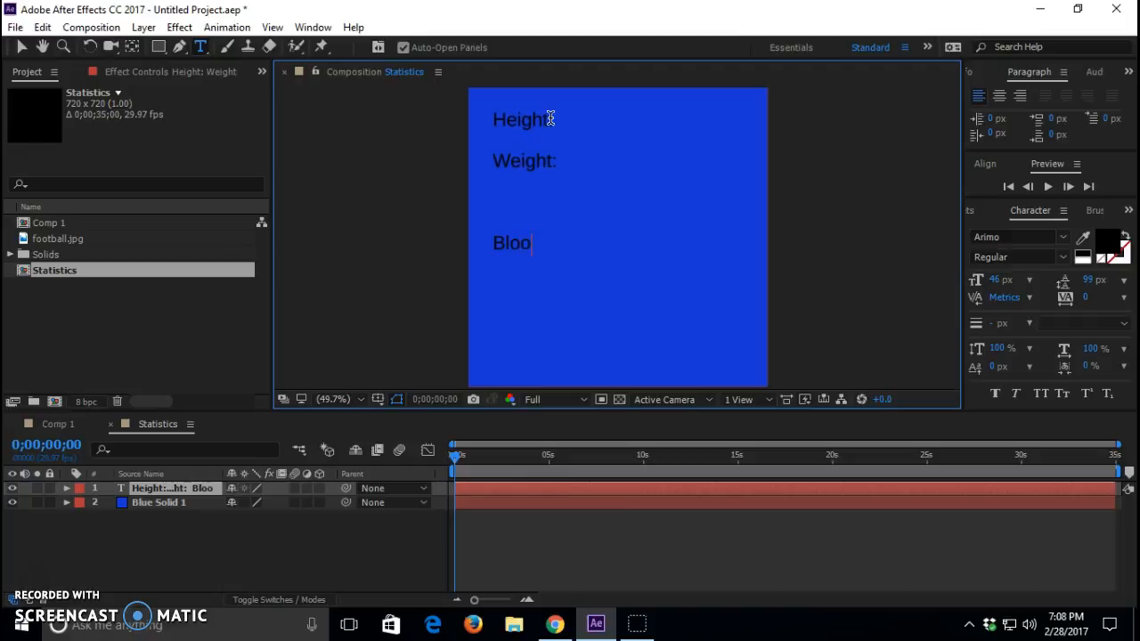
pyautogui.write('d Type:')
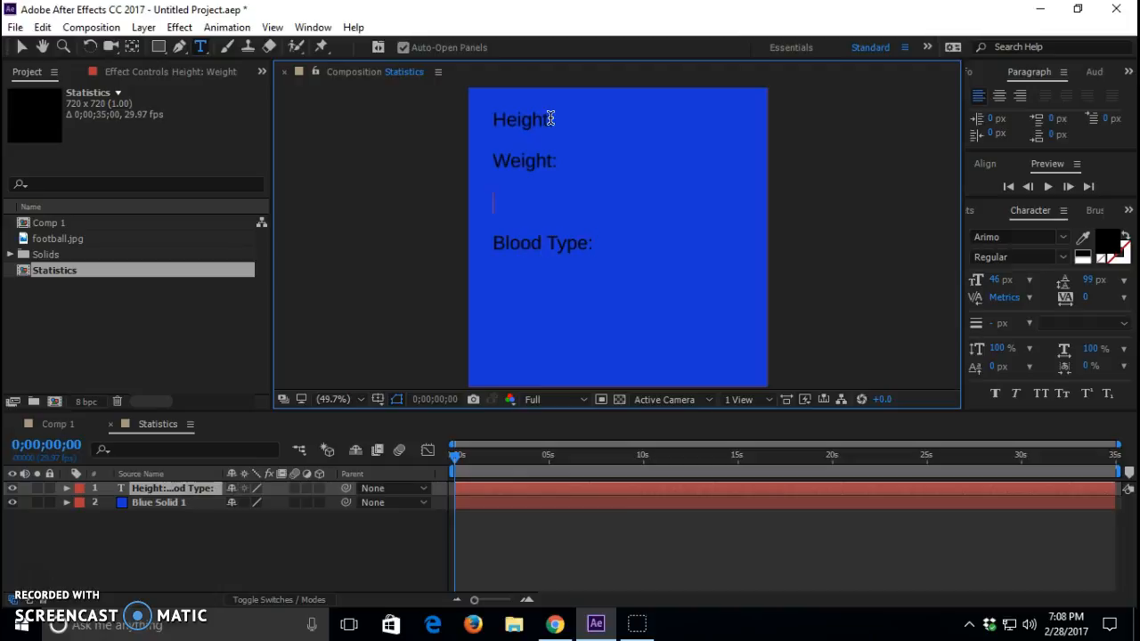
pyautogui.press('Delete')
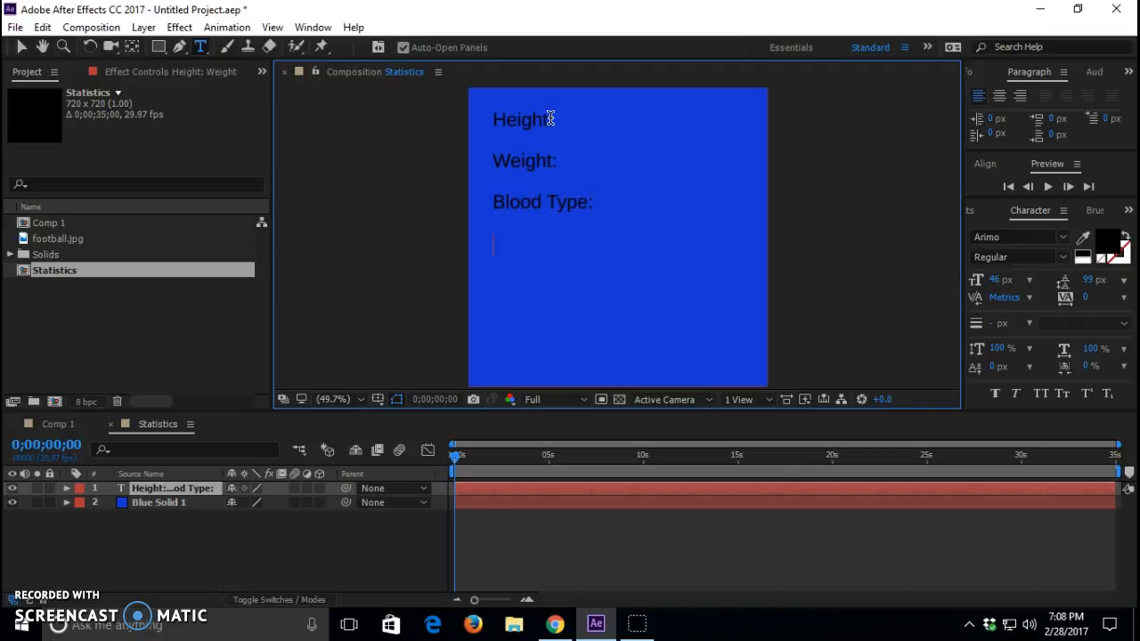
# Step: Add the lines Strength:, Stamina:, Intelligence: and Luck: below Blood Type: in the text layer
pyautogui.write('ength')
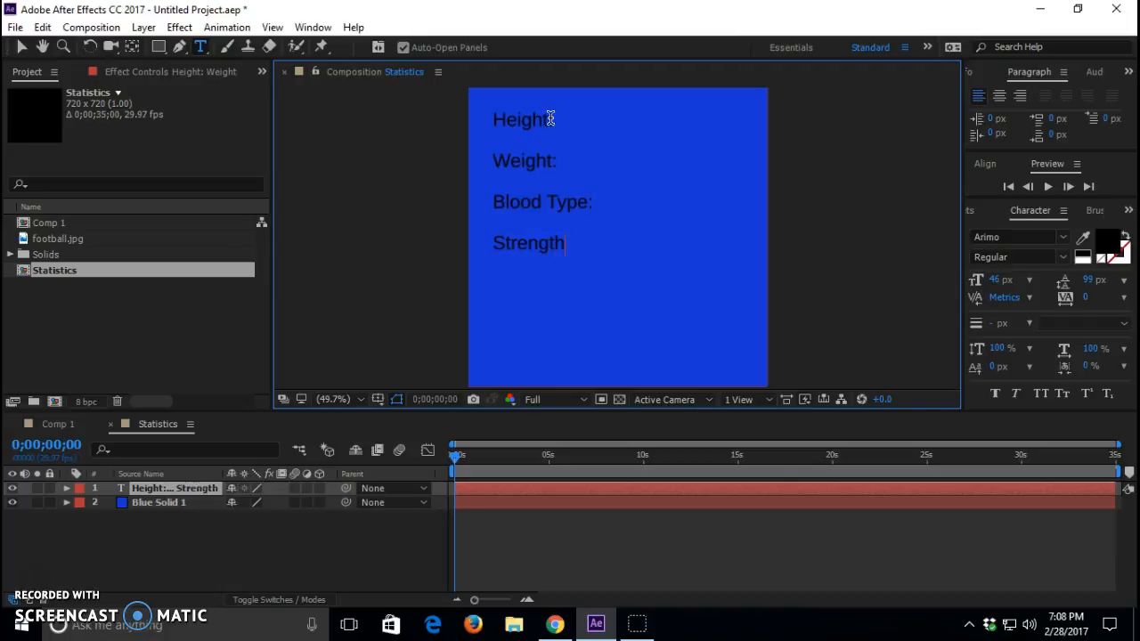
pyautogui.write(': Stamina:')
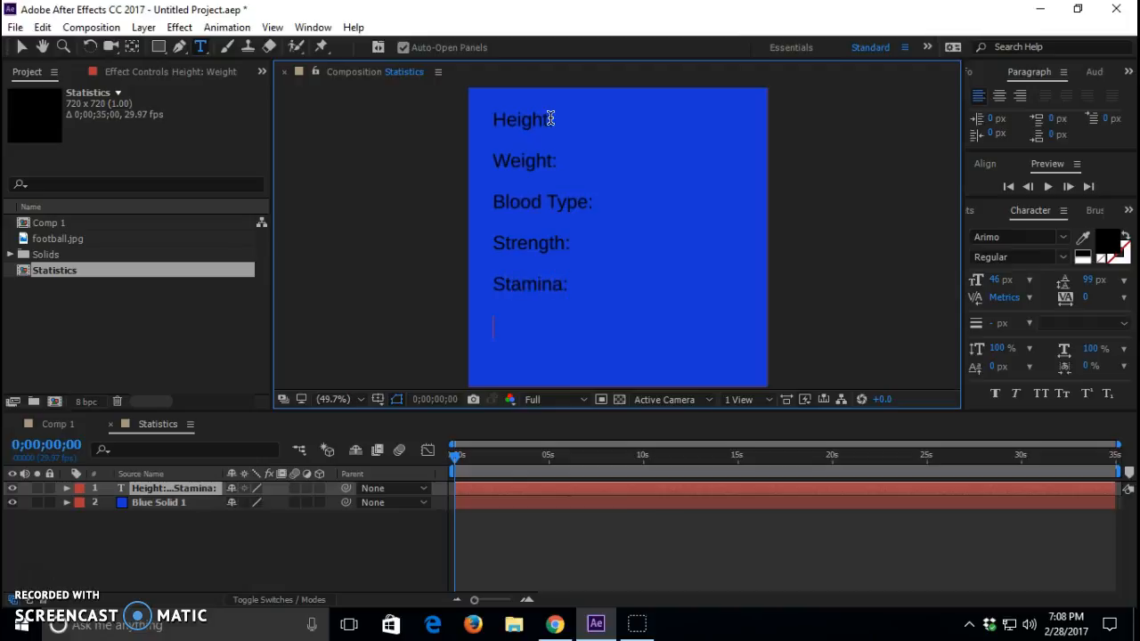
pyautogui.write(' Intelligence')
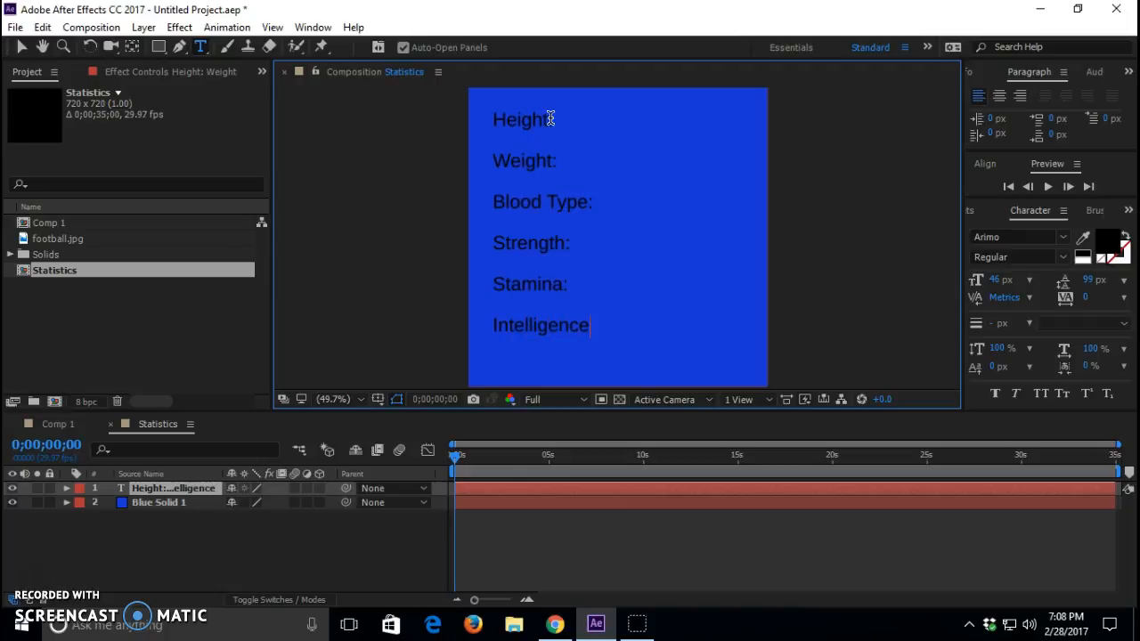
pyautogui.write(': Luck:')
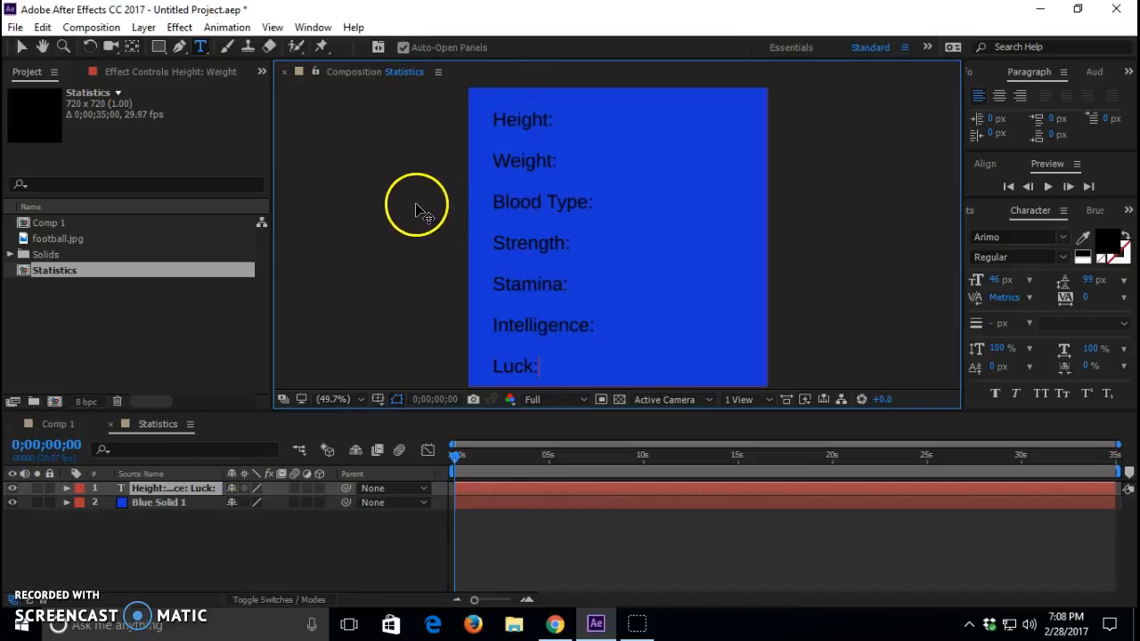
# Step: Enter 5'10" as the value after the Height: label
pyautogui.click(555, 120)
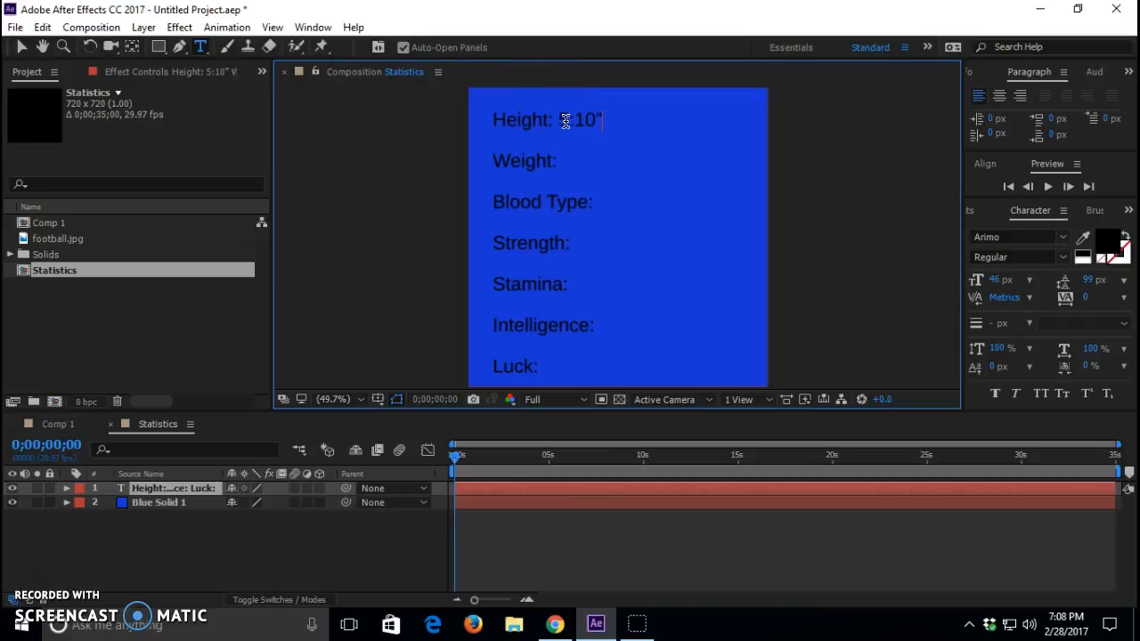
pyautogui.press('BackSpace')
pyautogui.write("'")
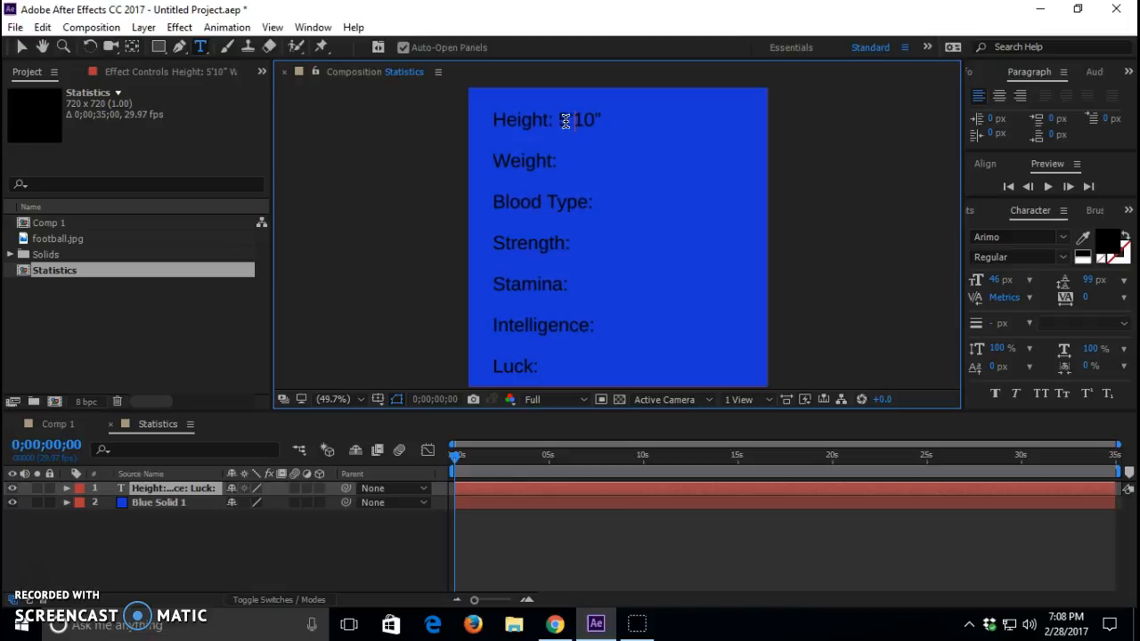
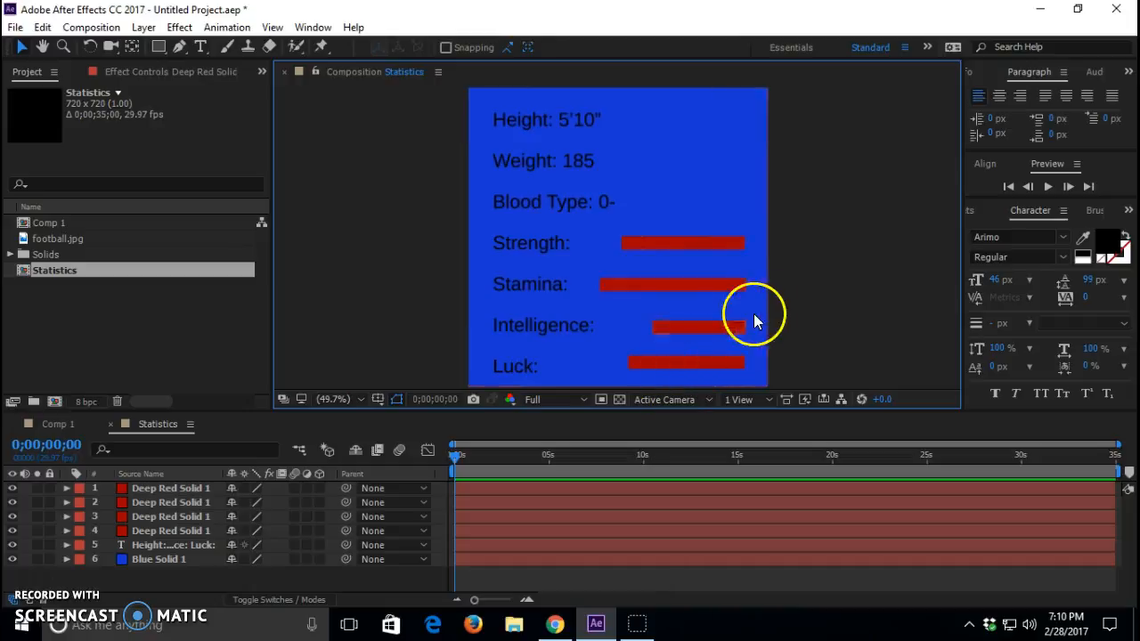
# Step: Recolour the red bar beside Strength to white, FFFFFF, as a new solid
pyautogui.click(702, 240)
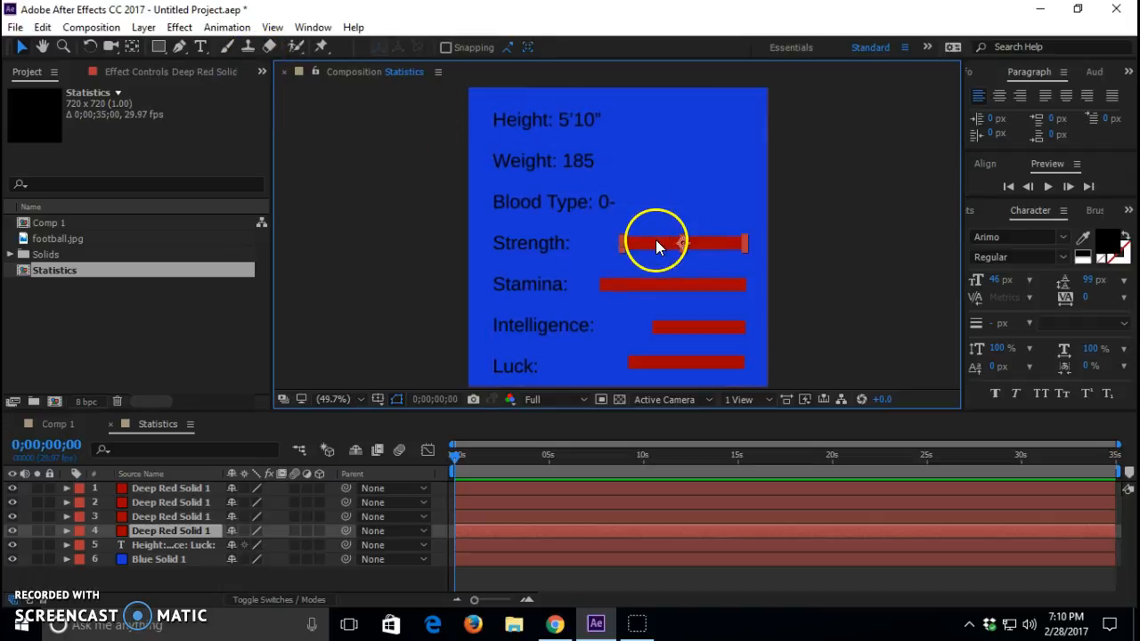
pyautogui.click(143, 27)
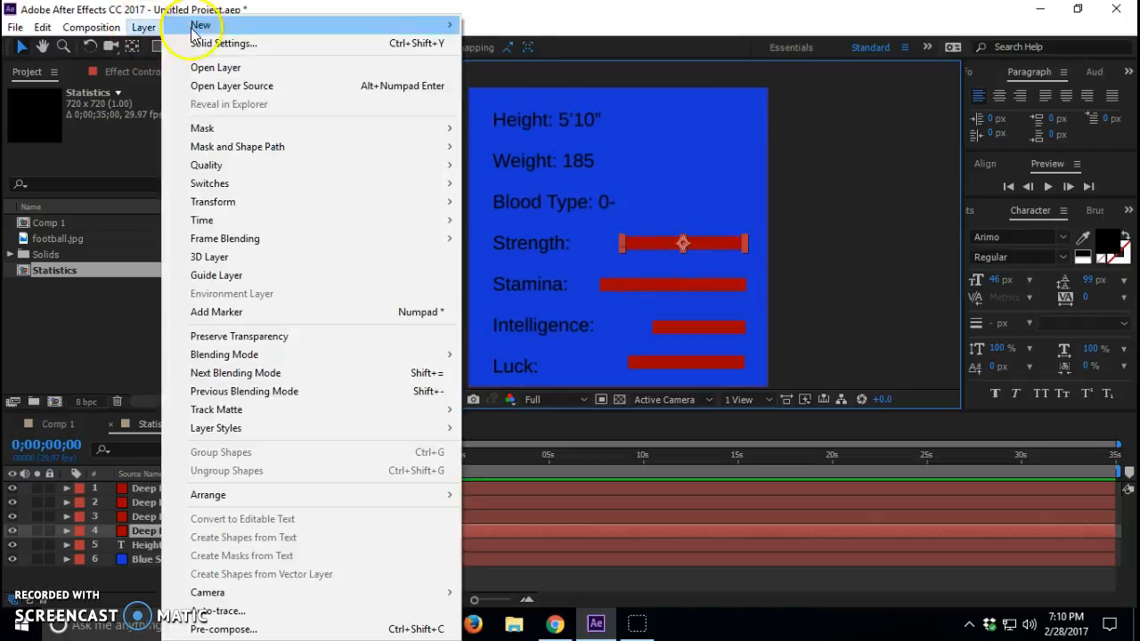
pyautogui.click(205, 45)
pyautogui.click(568, 427)
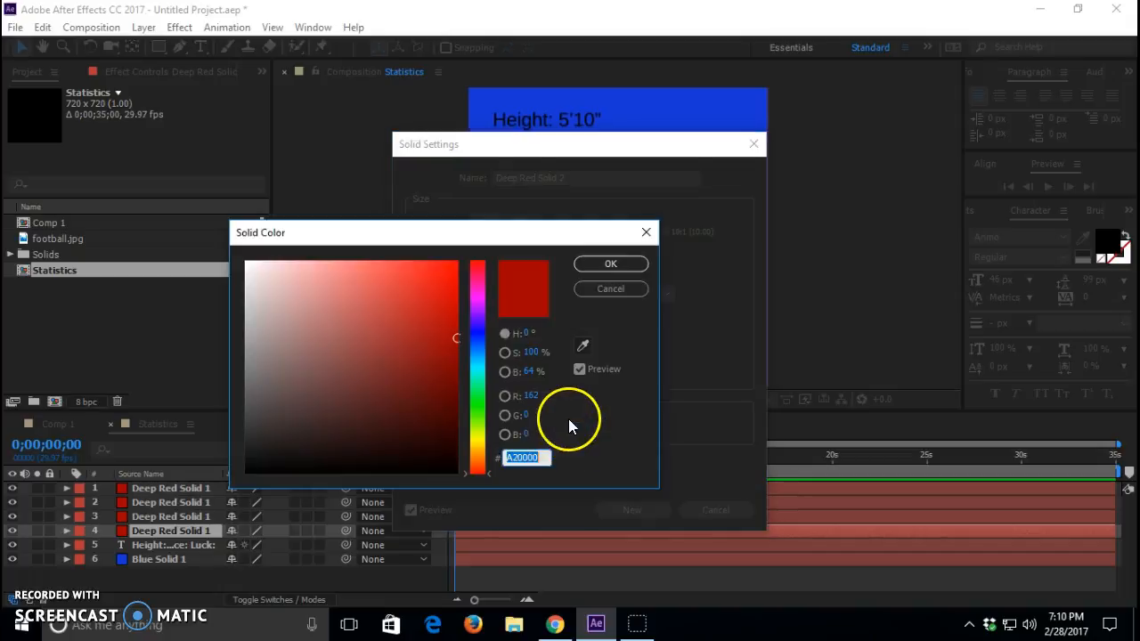
pyautogui.write('FFFFFF')
pyautogui.click(611, 265)
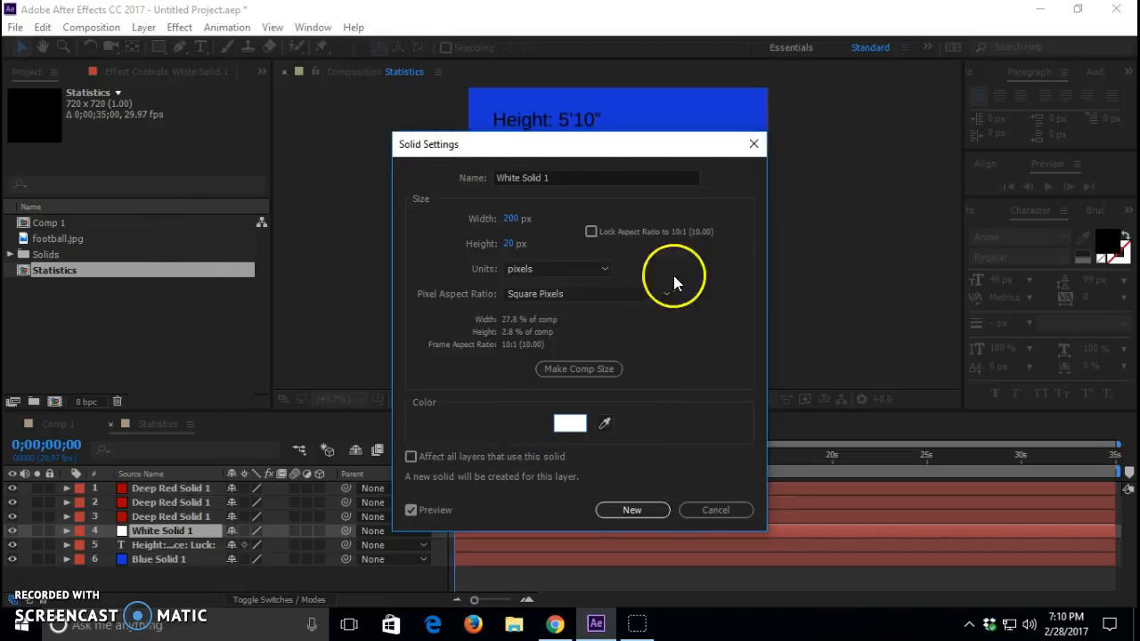
pyautogui.click(632, 512)
# Step: Change the solid colour of the red Stamina bar to white, FFFFFF, as a new solid
pyautogui.click(691, 283)
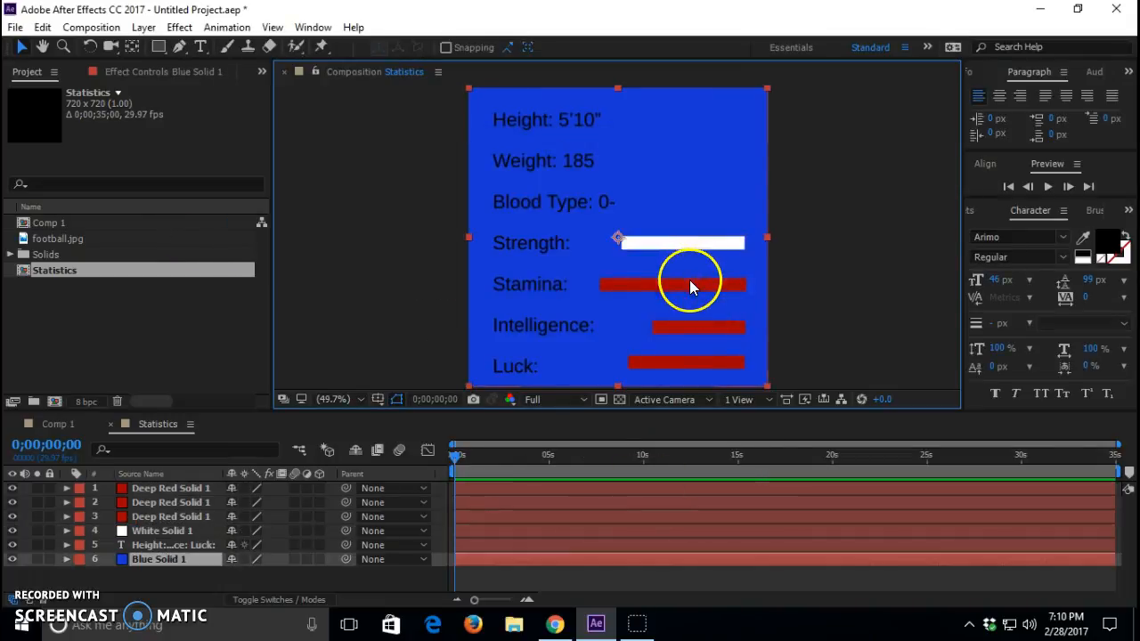
pyautogui.click(693, 277)
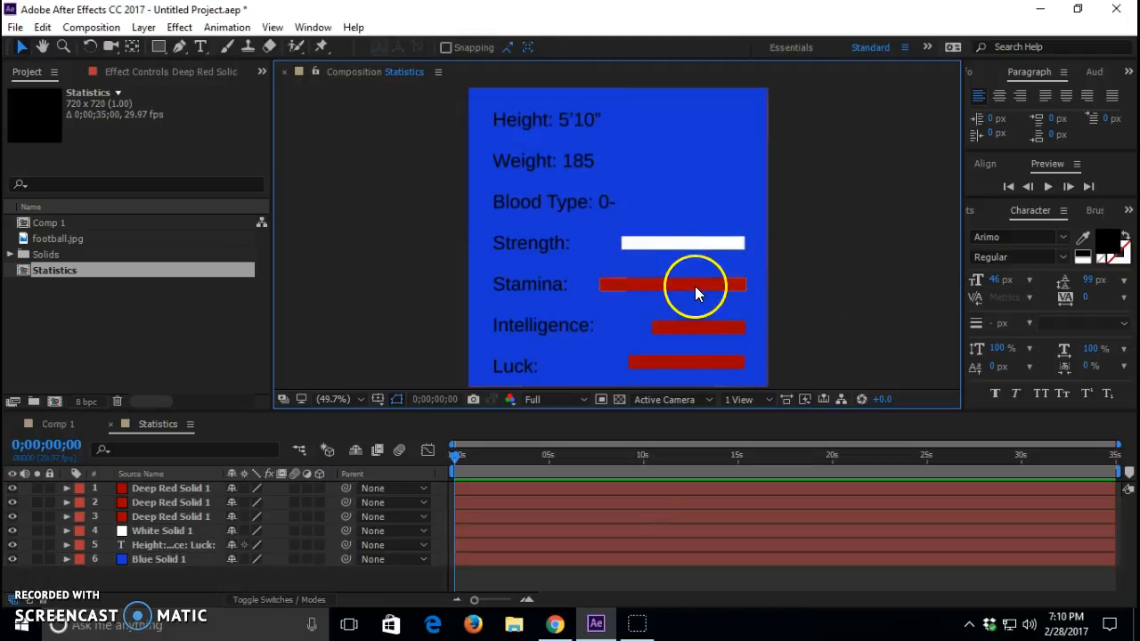
pyautogui.click(694, 286)
pyautogui.click(143, 26)
pyautogui.click(201, 46)
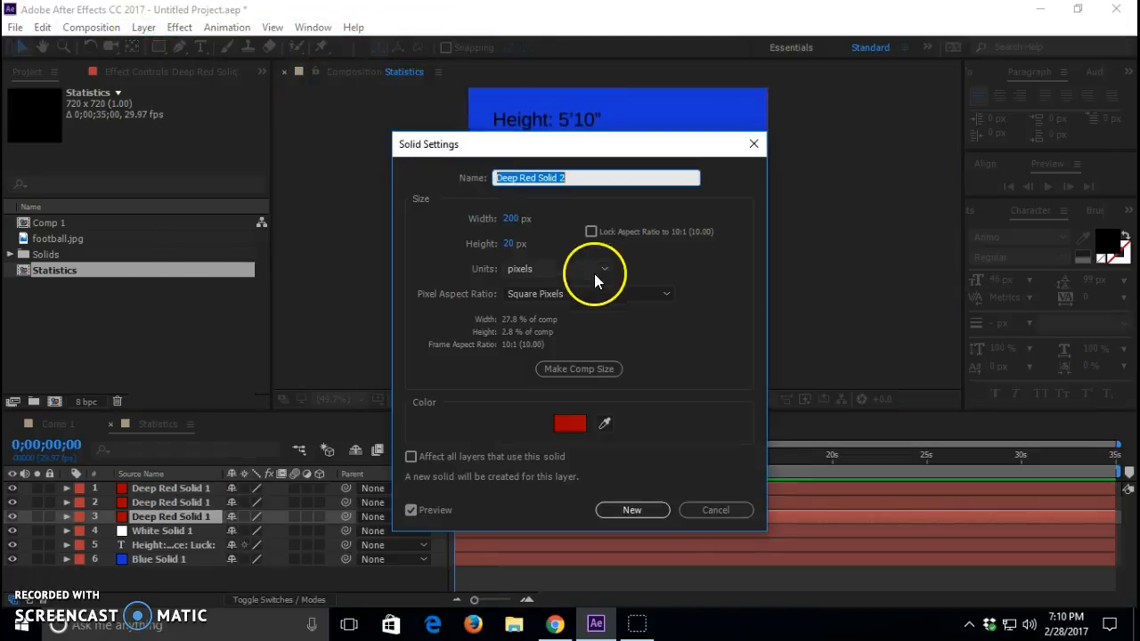
pyautogui.click(569, 426)
pyautogui.click(356, 311)
pyautogui.moveTo(356, 310); pyautogui.dragTo(223, 240)
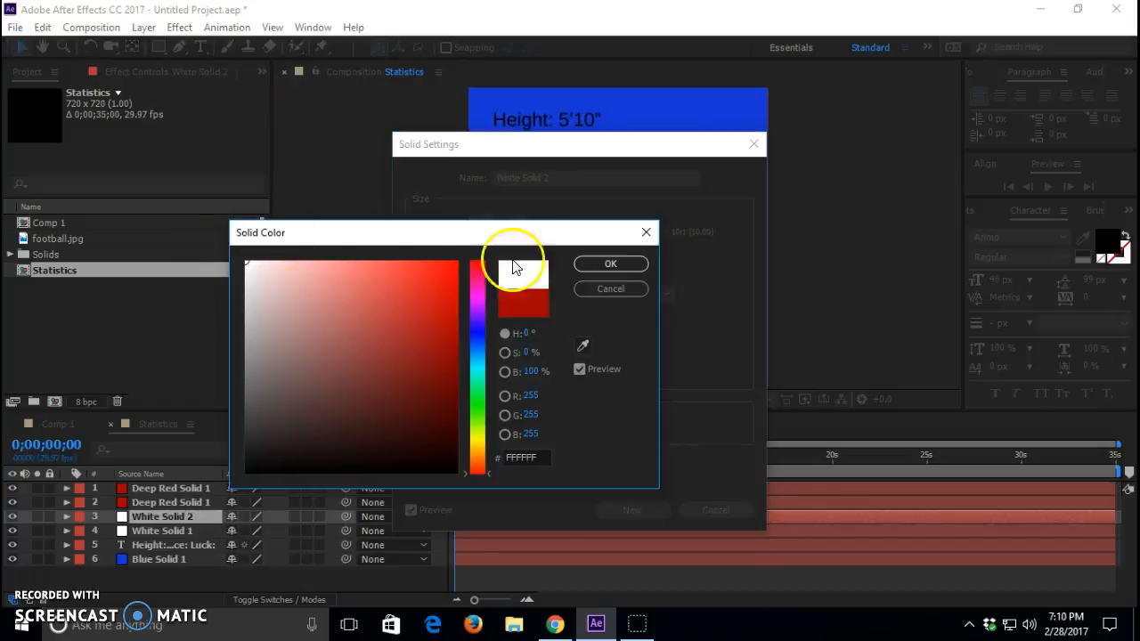
pyautogui.click(612, 265)
pyautogui.click(626, 509)
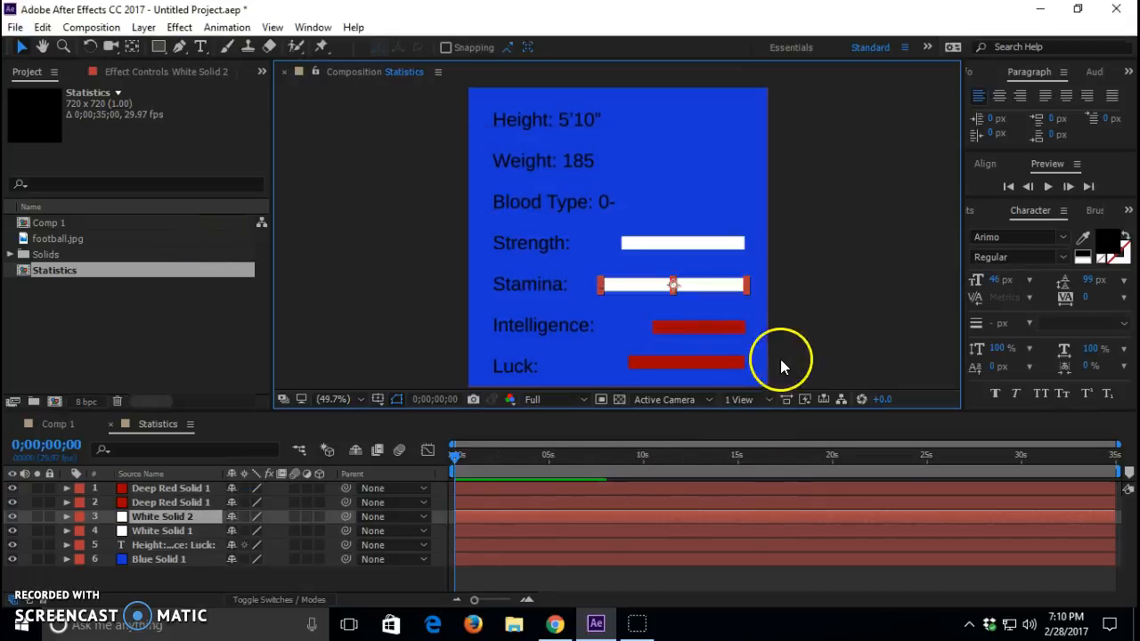
# Step: Make the red bar beside Intelligence white, FFFFFF, using a new solid for that layer
pyautogui.click(724, 326)
pyautogui.click(143, 27)
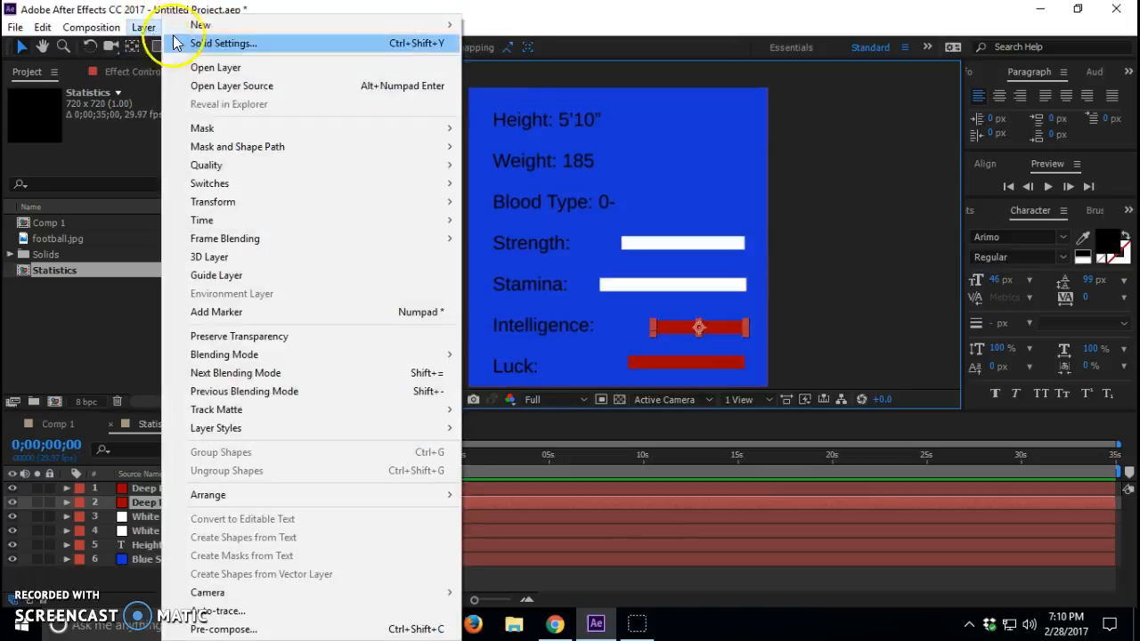
pyautogui.click(191, 40)
pyautogui.click(570, 424)
pyautogui.moveTo(311, 311); pyautogui.dragTo(247, 264)
pyautogui.click(612, 266)
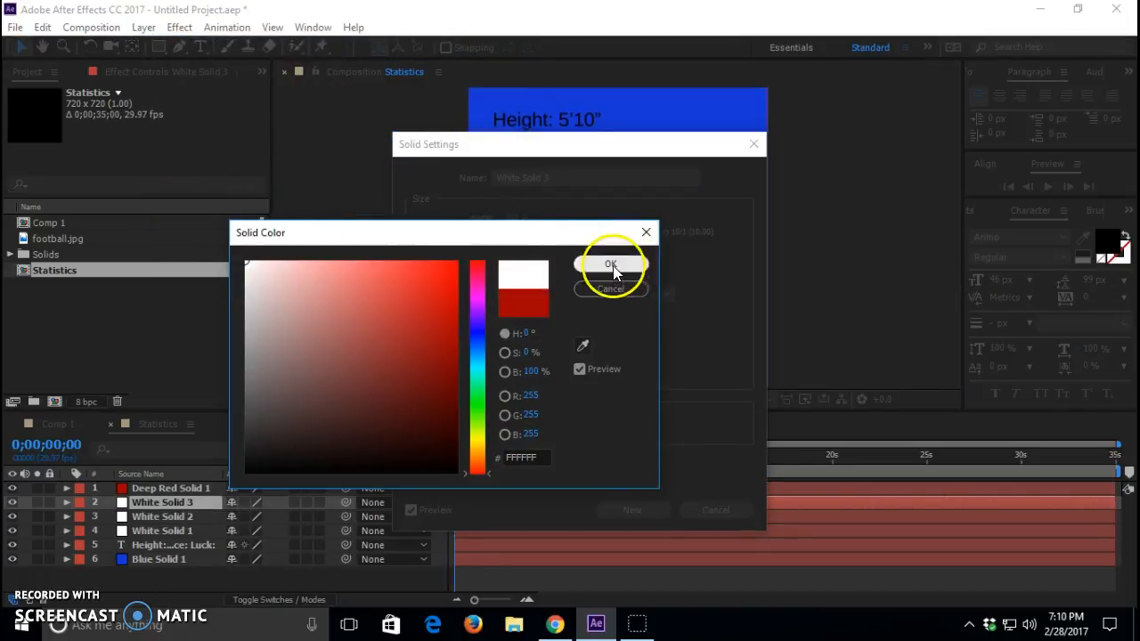
pyautogui.click(632, 512)
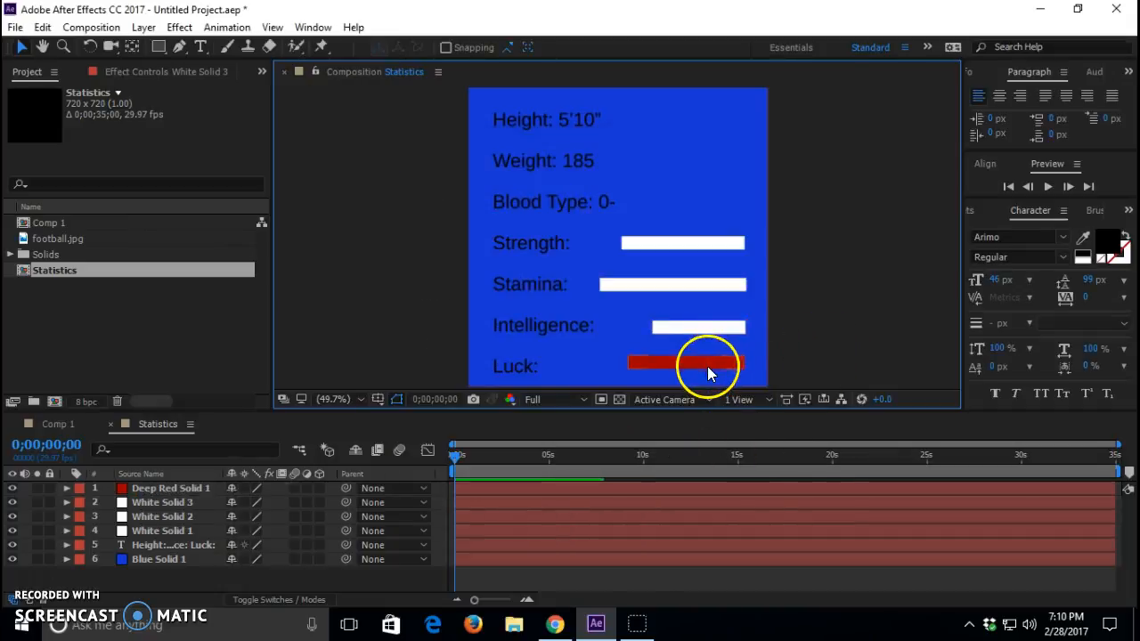
# Step: Set the colour of the remaining red bar, beside Luck, to white, FFFFFF
pyautogui.click(713, 361)
pyautogui.click(144, 27)
pyautogui.moveTo(195, 30)
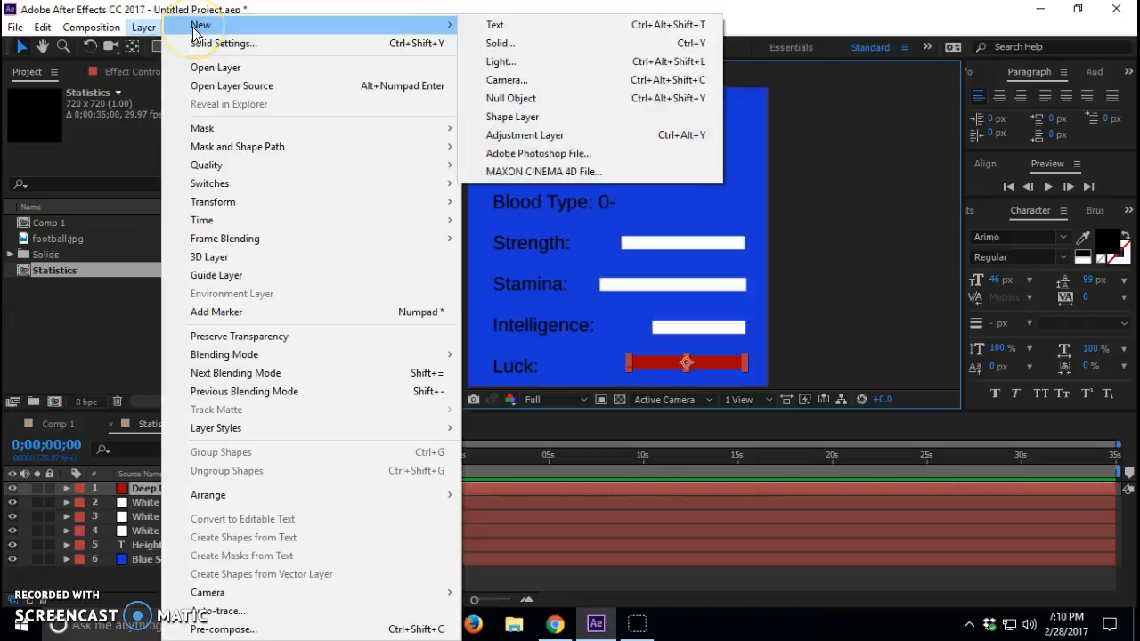
pyautogui.click(223, 43)
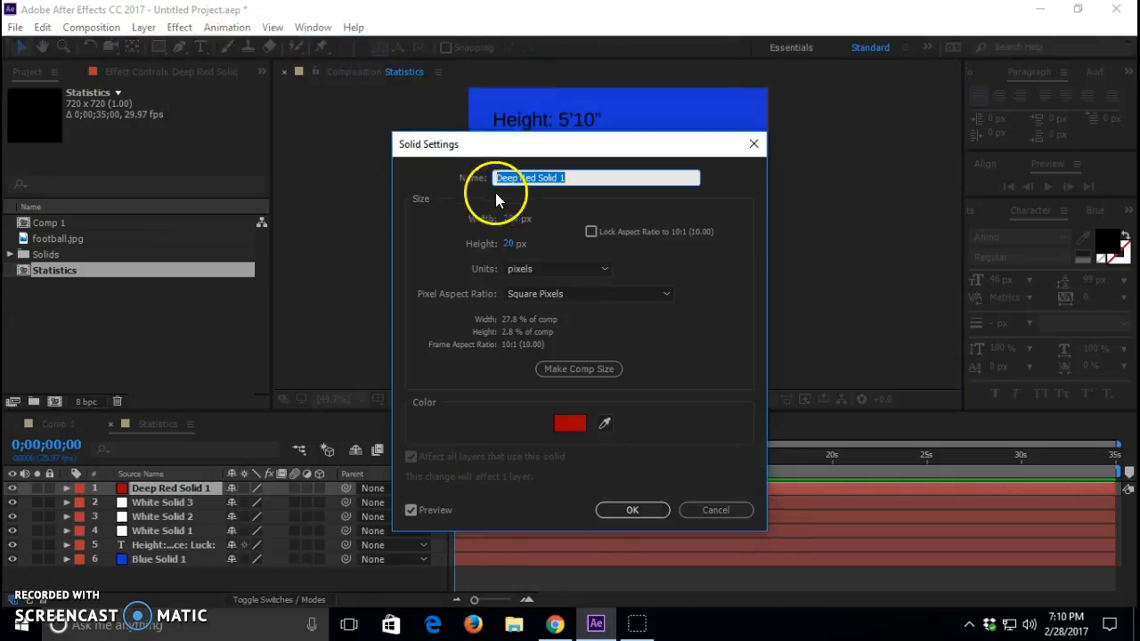
pyautogui.click(566, 426)
pyautogui.click(249, 263)
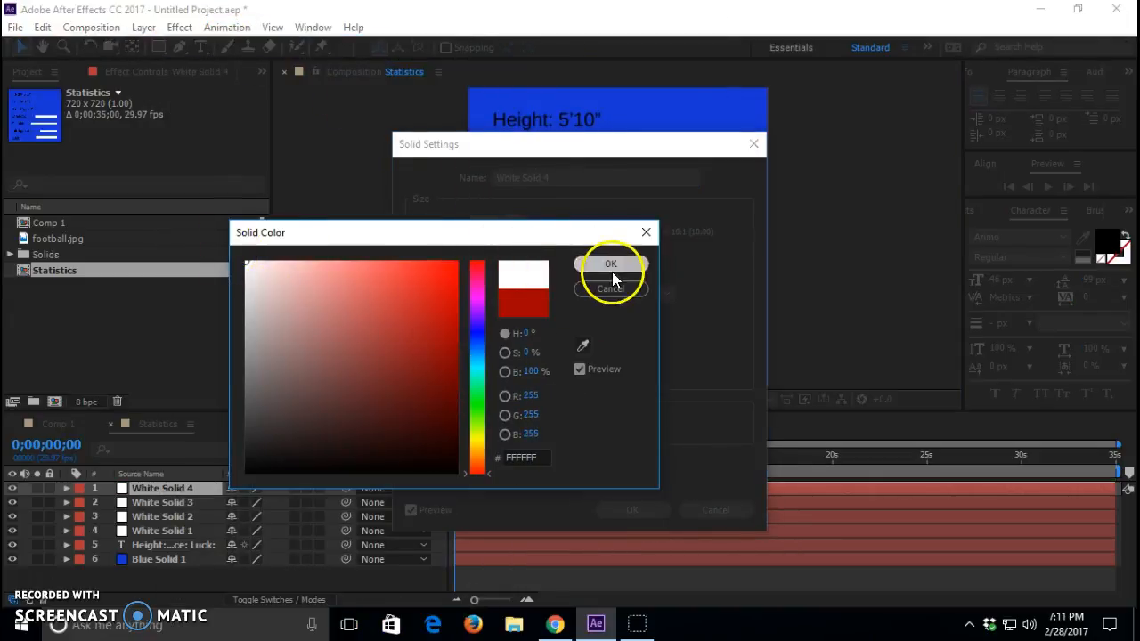
pyautogui.click(612, 271)
pyautogui.click(631, 508)
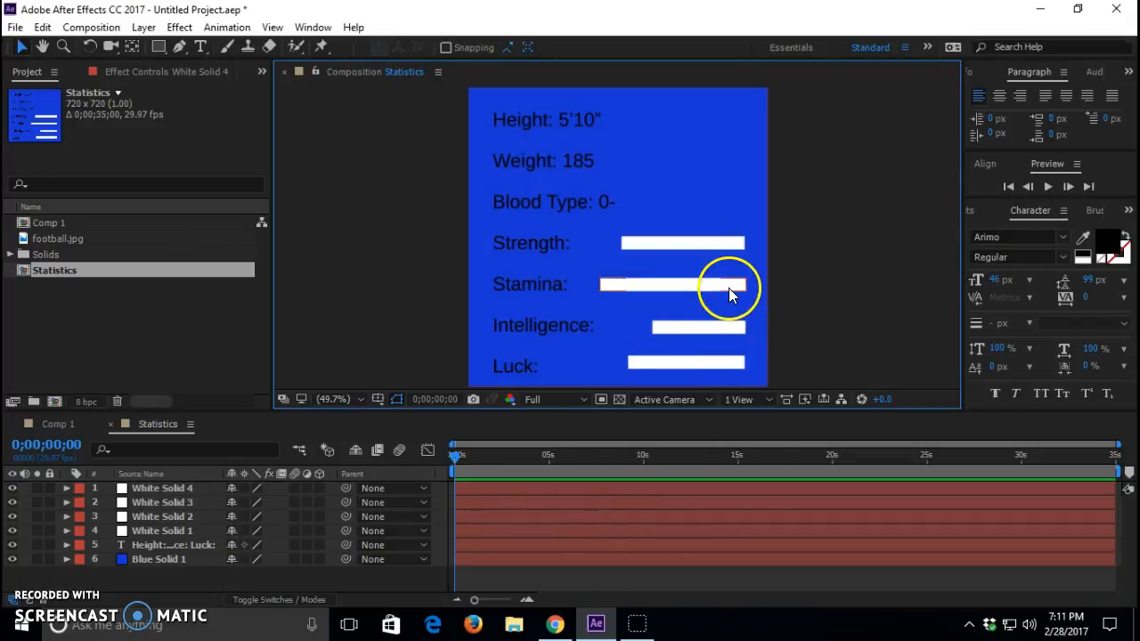
# Step: Select the statistics text layer and clear the keylight search from the effects and presets list
pyautogui.click(547, 130)
pyautogui.click(547, 130)
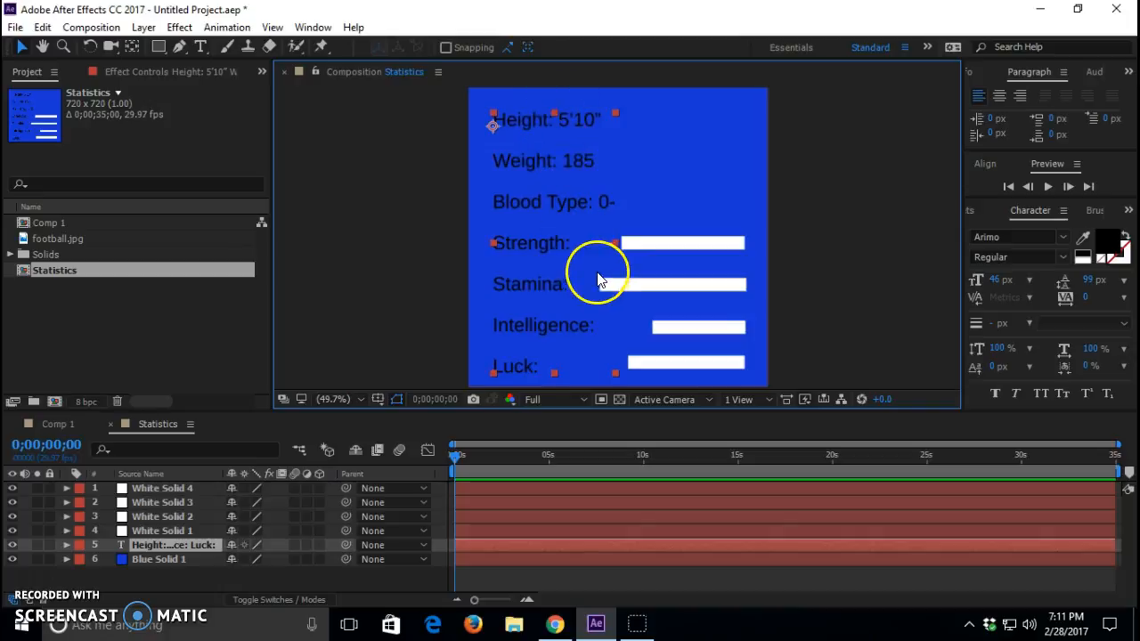
pyautogui.click(979, 211)
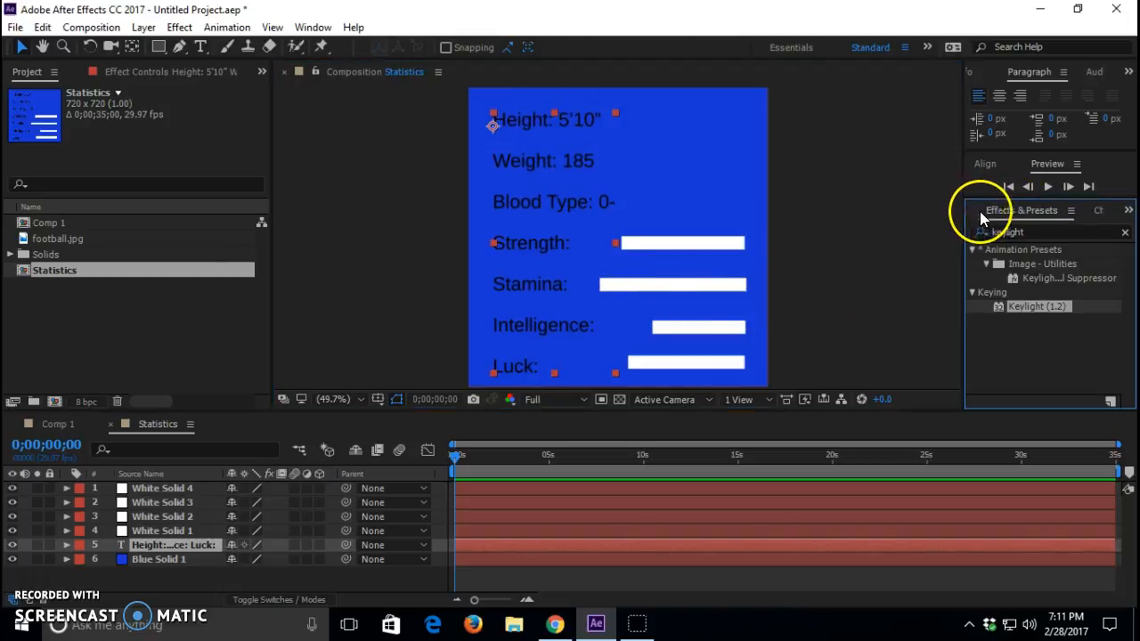
pyautogui.click(1038, 229)
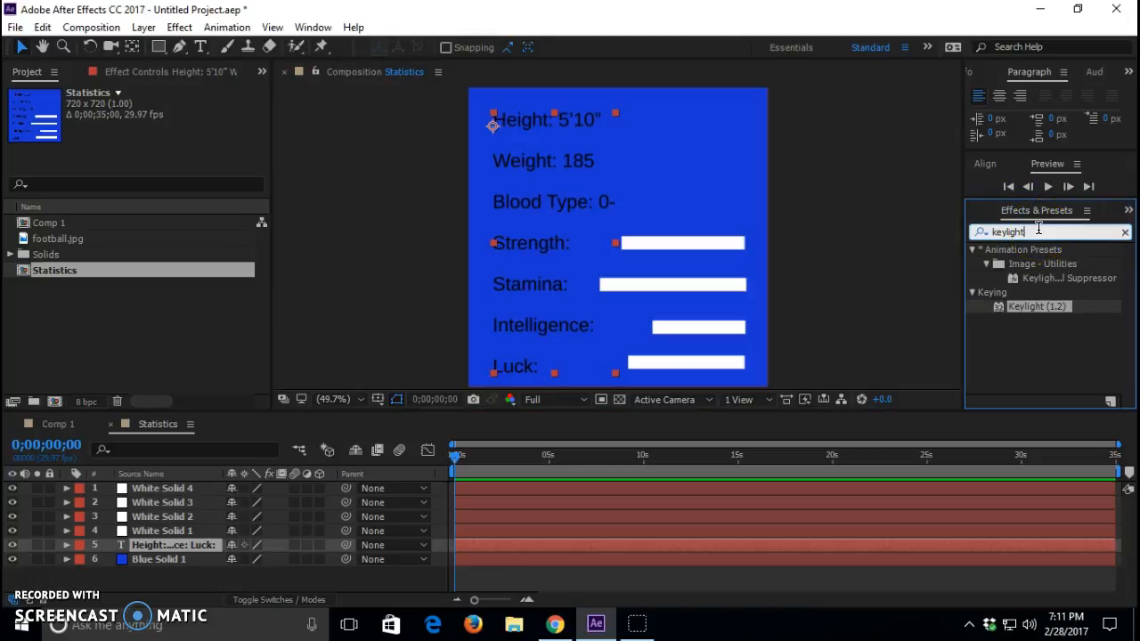
pyautogui.moveTo(1039, 229); pyautogui.dragTo(944, 232)
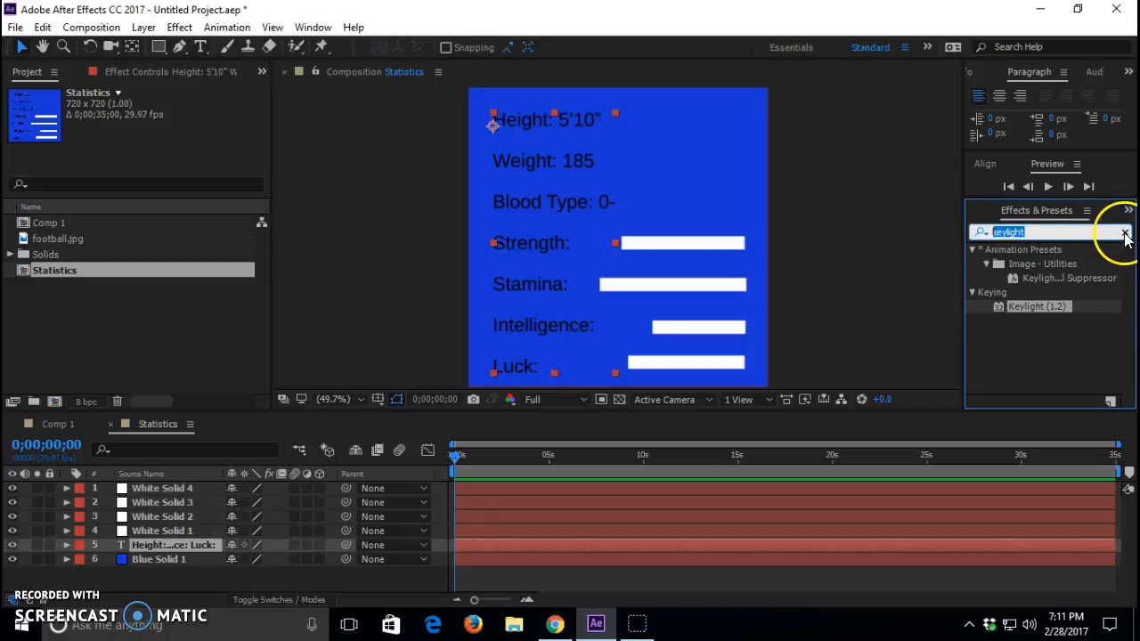
pyautogui.click(1125, 232)
# Step: Apply the Typewriter animate-in text preset to the statistics text layer and scrub to about 3 seconds to preview it
pyautogui.click(970, 250)
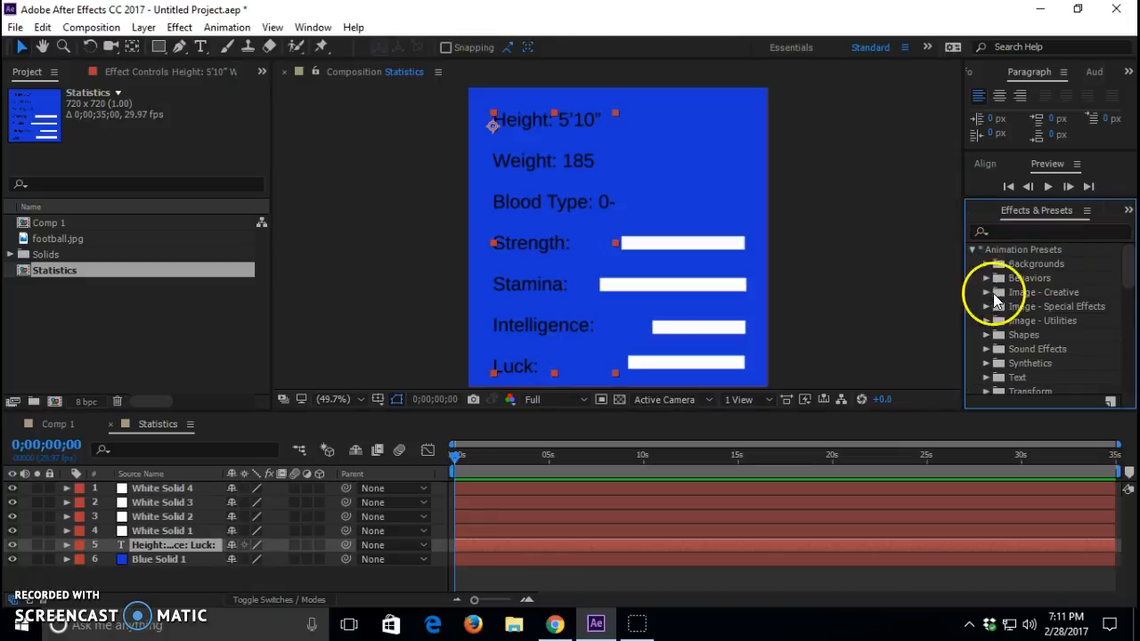
pyautogui.scroll(-3, 993, 337)
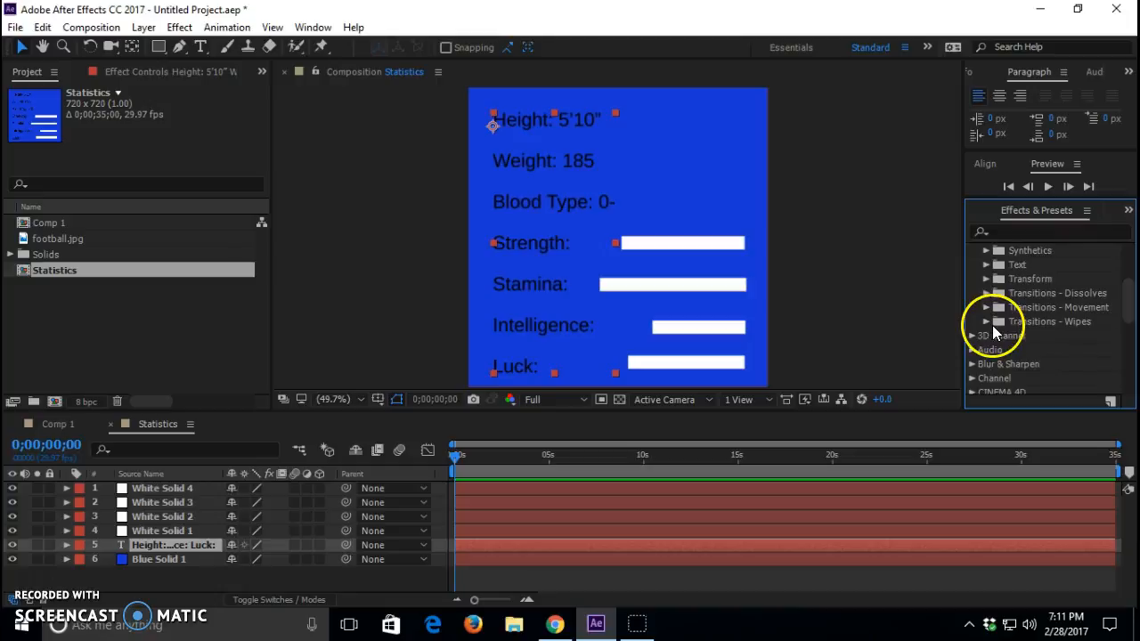
pyautogui.click(986, 265)
pyautogui.click(1002, 279)
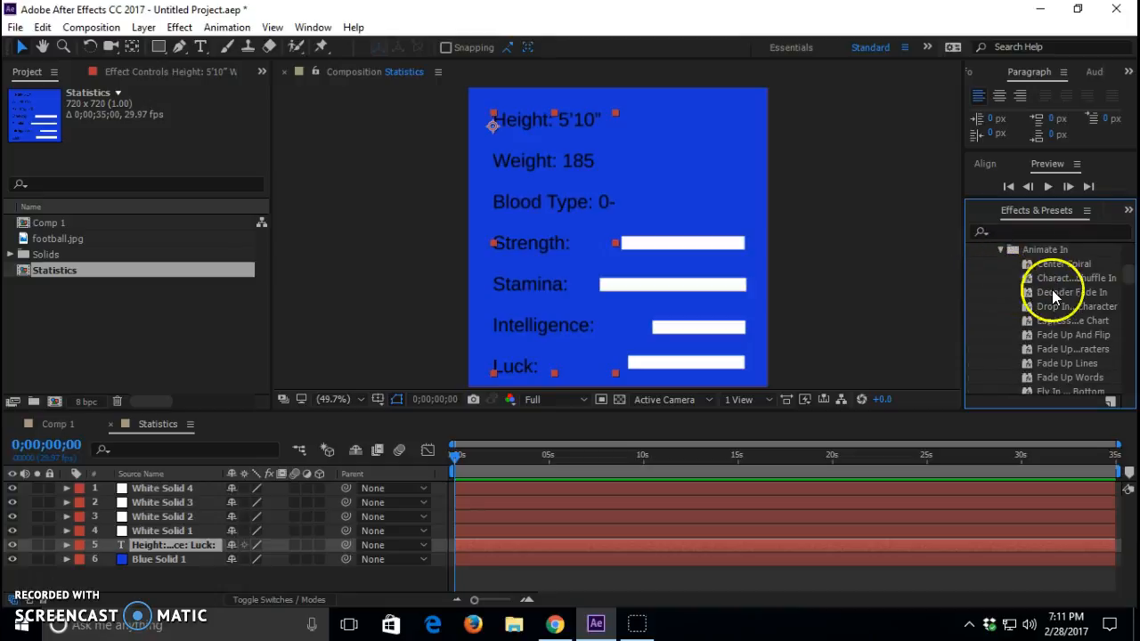
pyautogui.scroll(-8, 1069, 287)
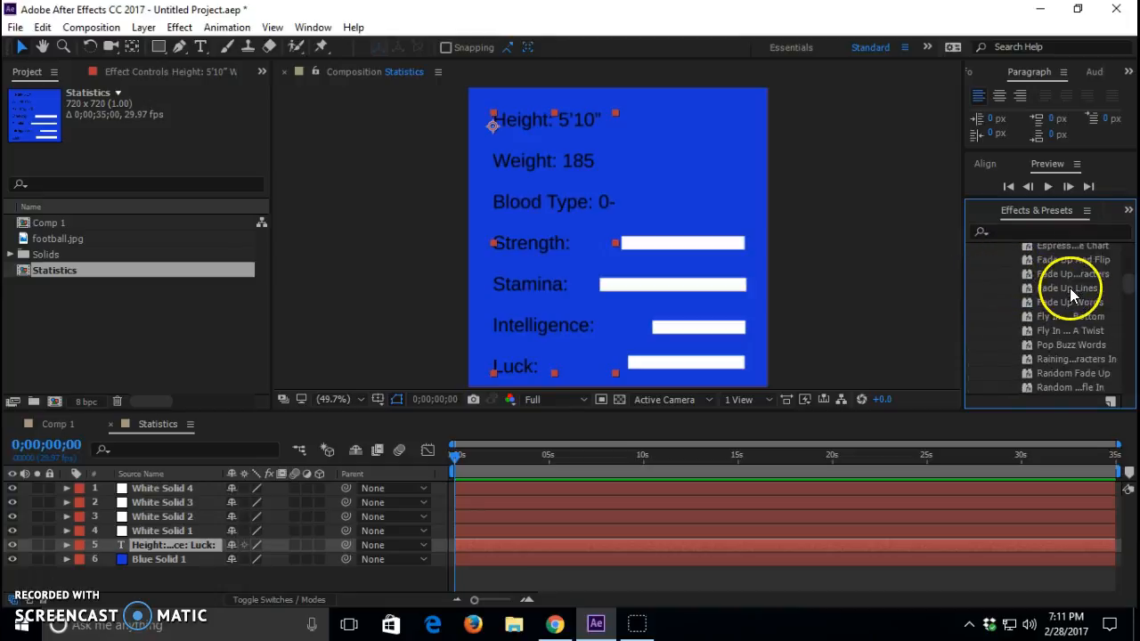
pyautogui.scroll(-4, 1070, 289)
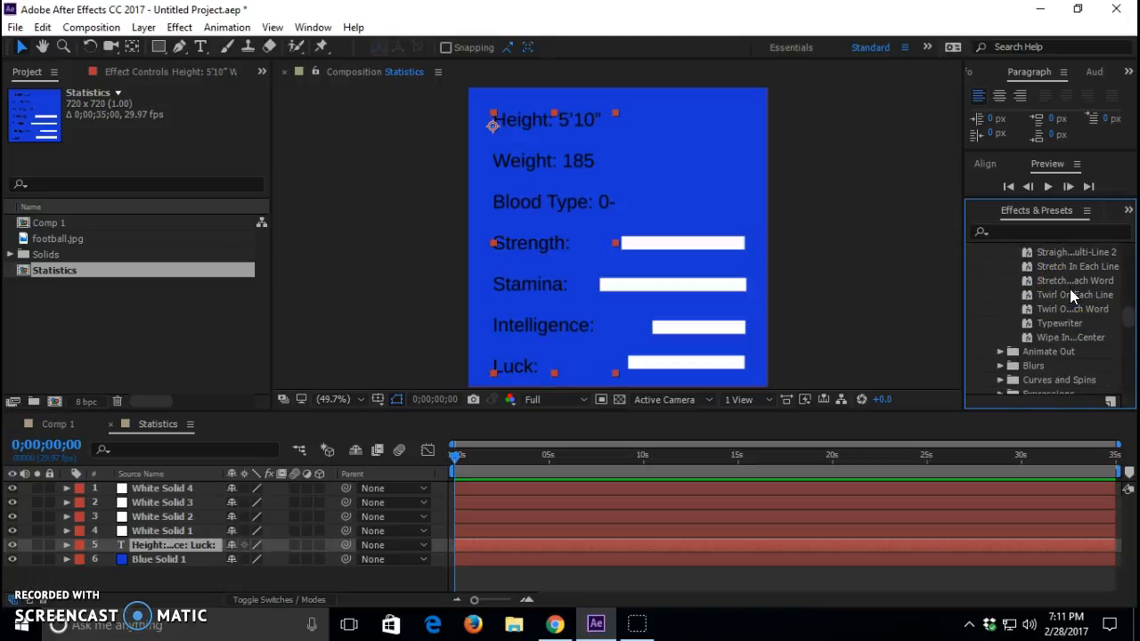
pyautogui.click(1033, 285)
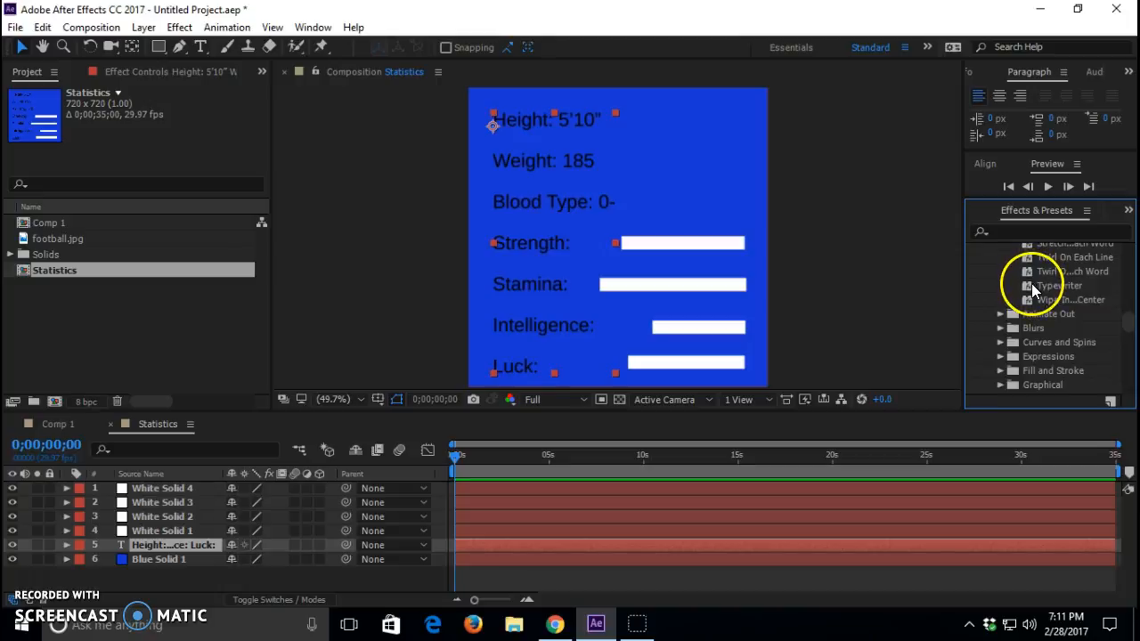
pyautogui.moveTo(1031, 283); pyautogui.dragTo(557, 230)
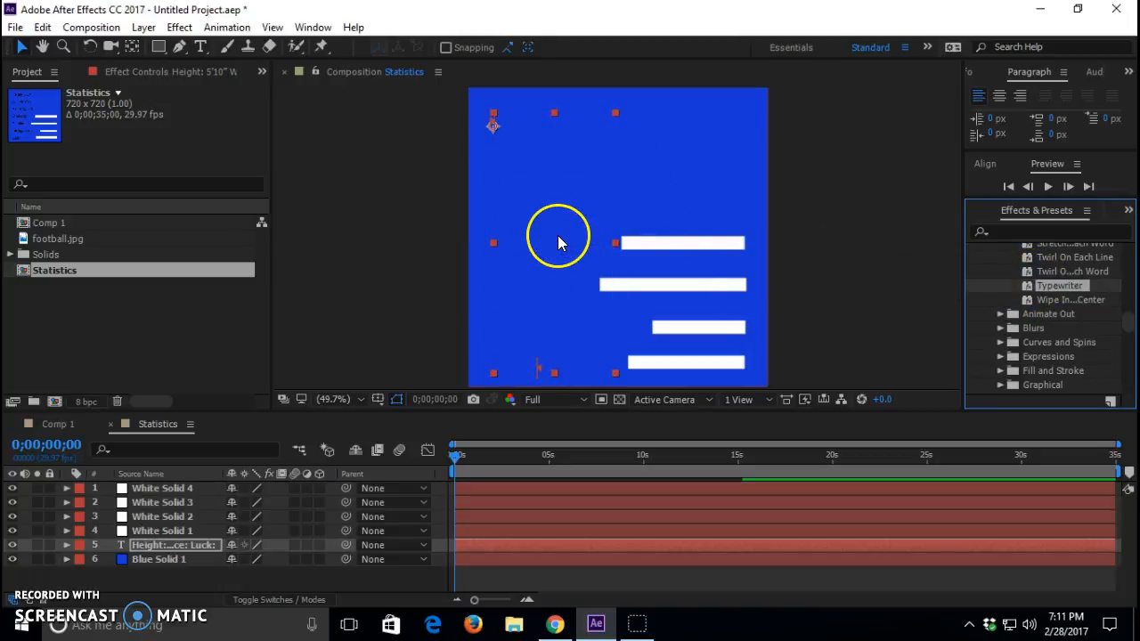
pyautogui.moveTo(456, 460); pyautogui.dragTo(516, 471)
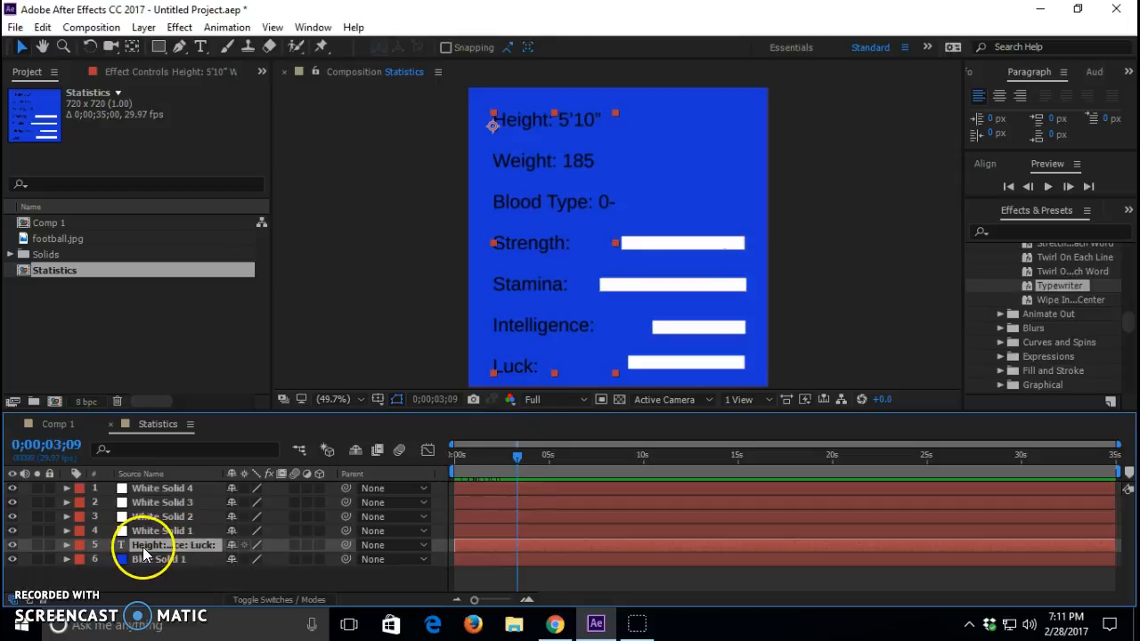
# Step: Speed up the typewriter animation by moving the text's ending Start keyframe to about 0;00;01;24, and scrub through the result
pyautogui.press('u')
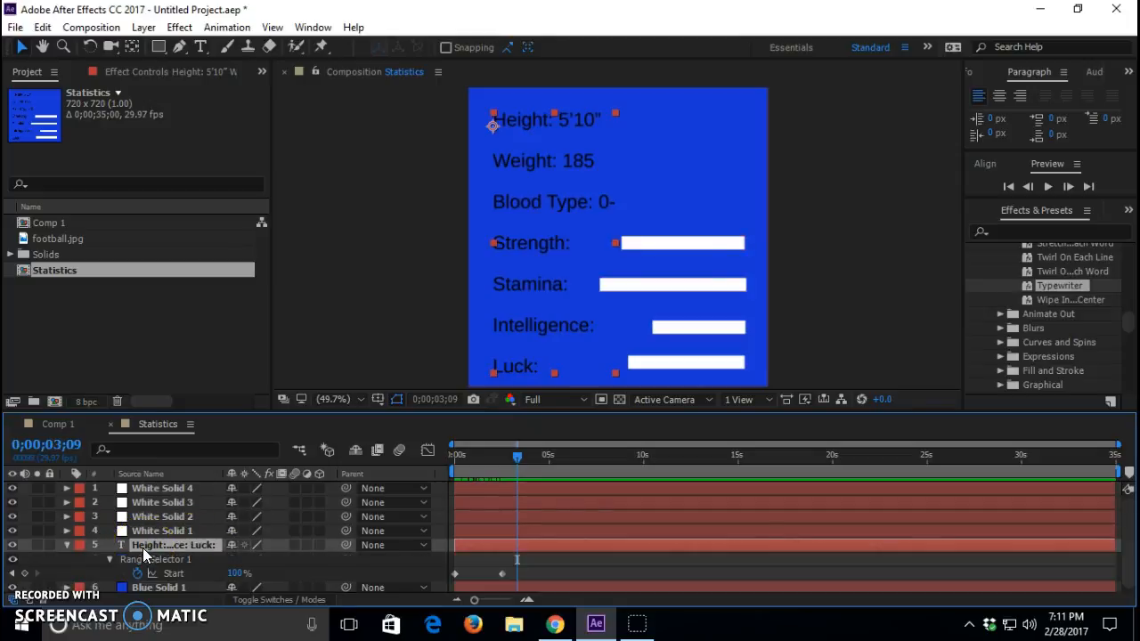
pyautogui.moveTo(502, 575); pyautogui.dragTo(488, 575)
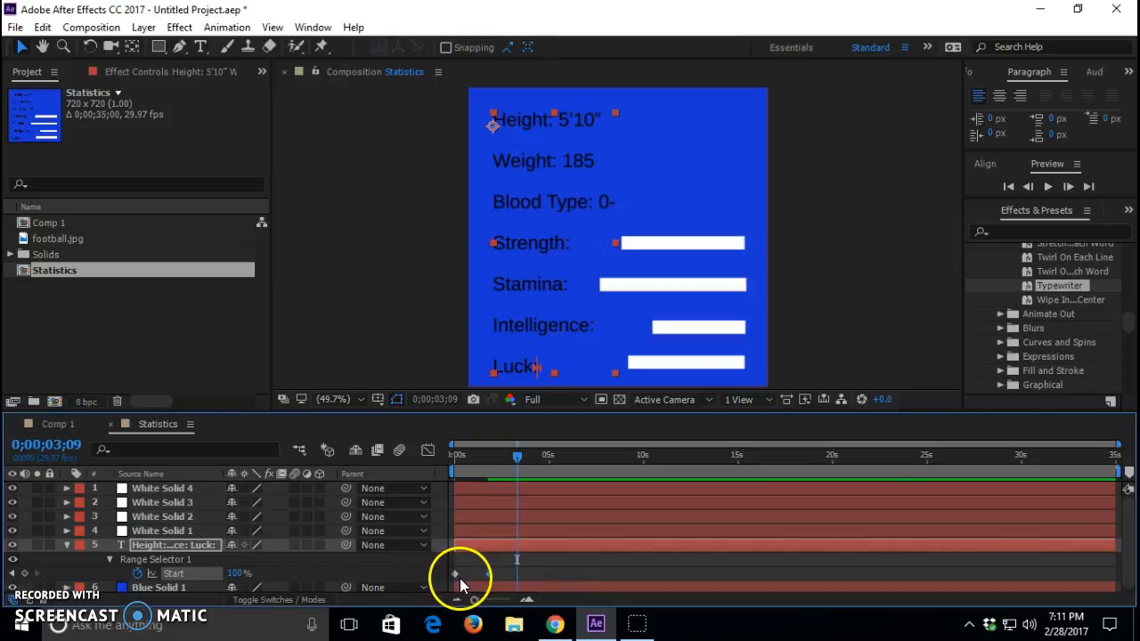
pyautogui.moveTo(516, 456); pyautogui.dragTo(445, 479)
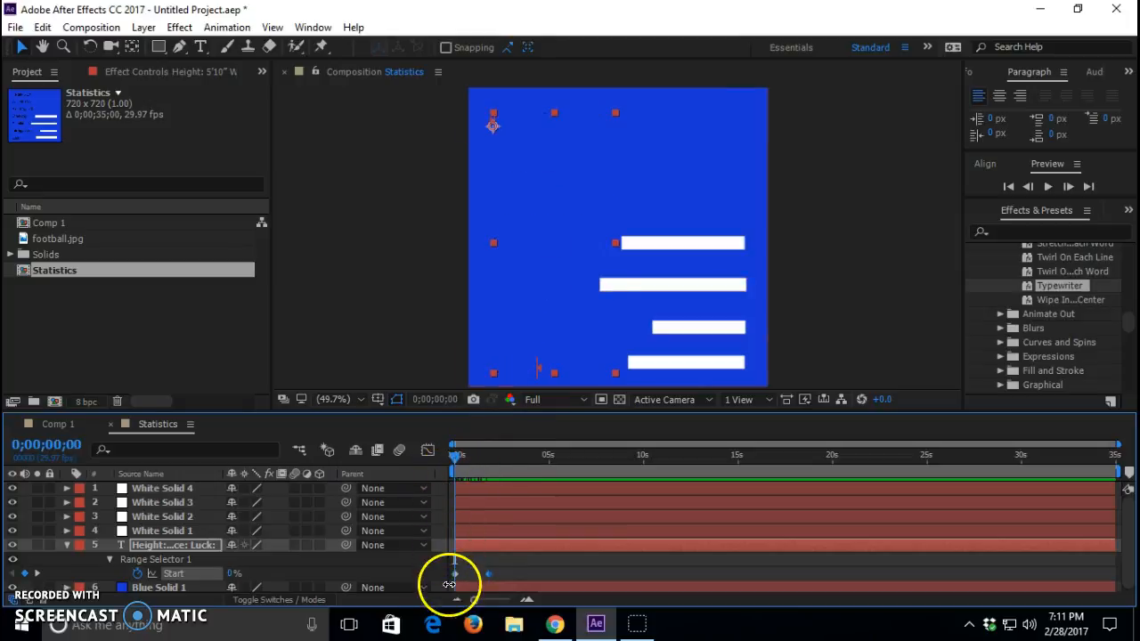
pyautogui.moveTo(457, 460); pyautogui.dragTo(488, 467)
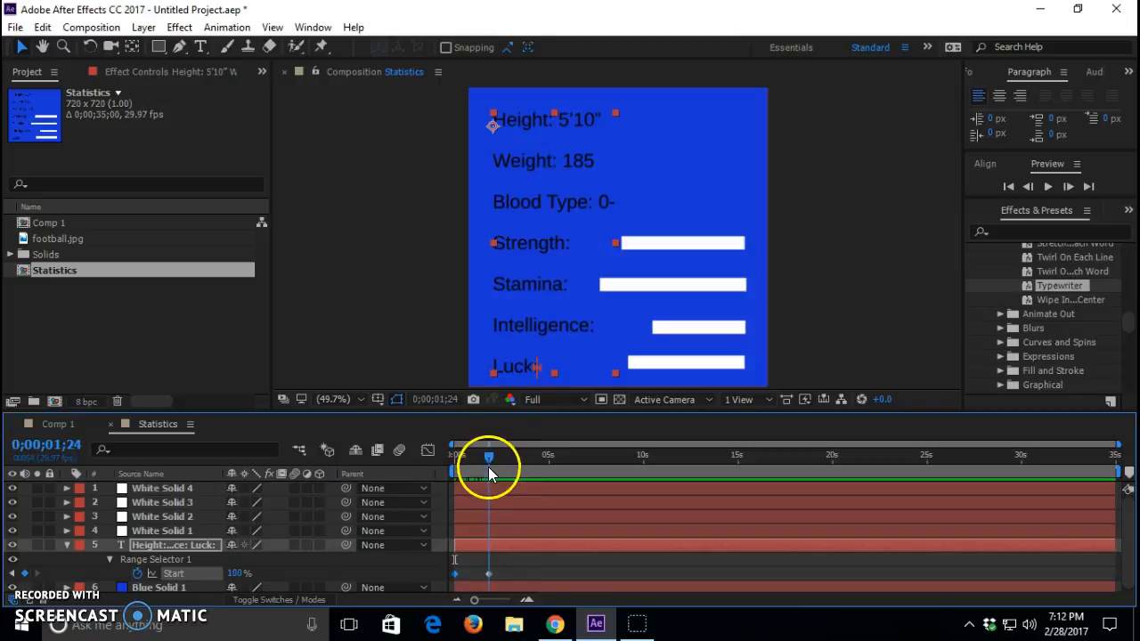
# Step: Enable Scale keyframing on the Strength bar at its current size and shift that keyframe to about 0;00;02;13
pyautogui.click(663, 261)
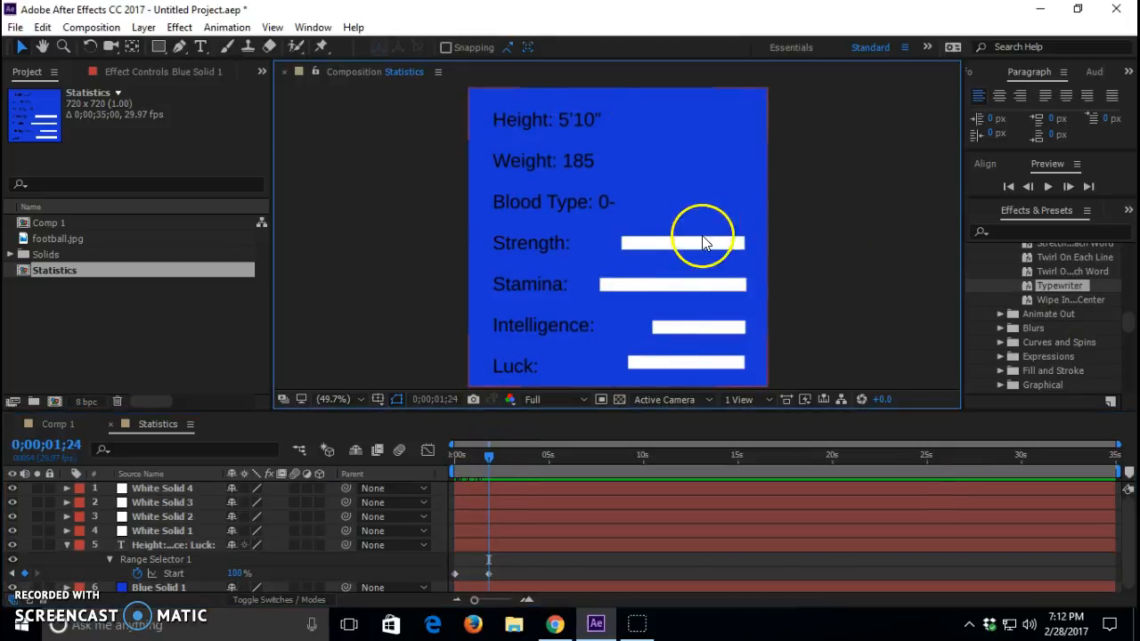
pyautogui.click(703, 242)
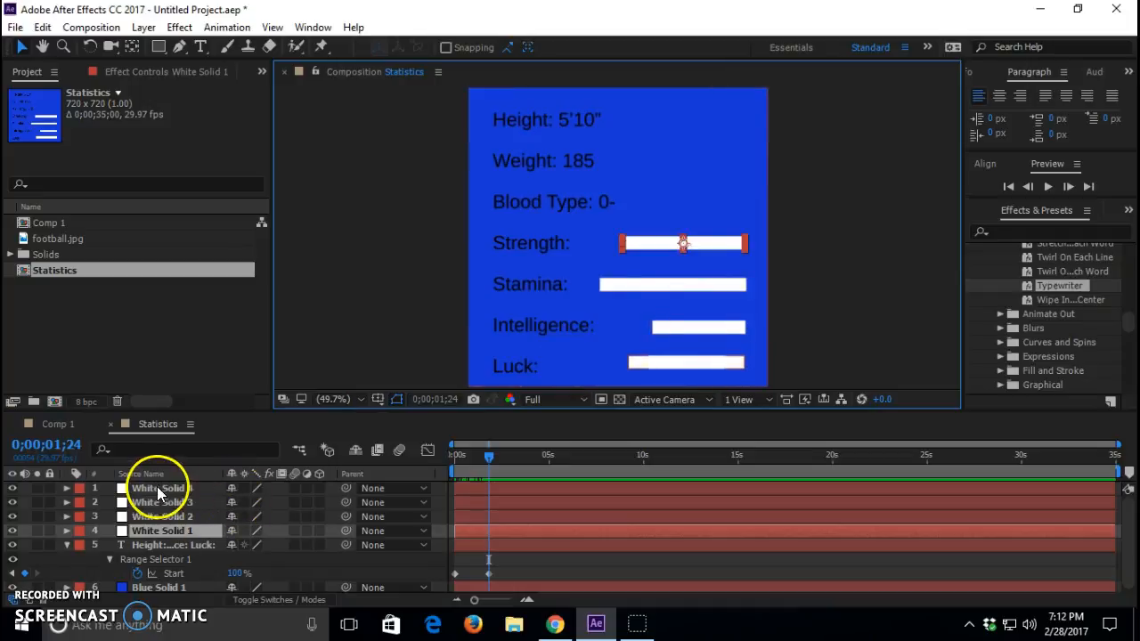
pyautogui.click(67, 531)
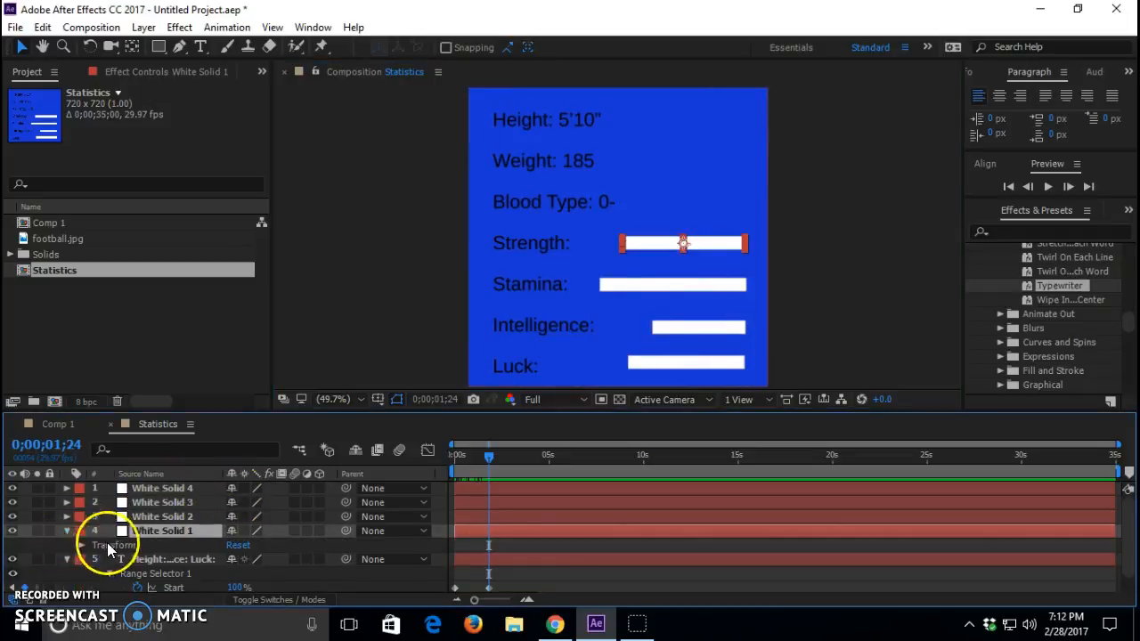
pyautogui.click(81, 545)
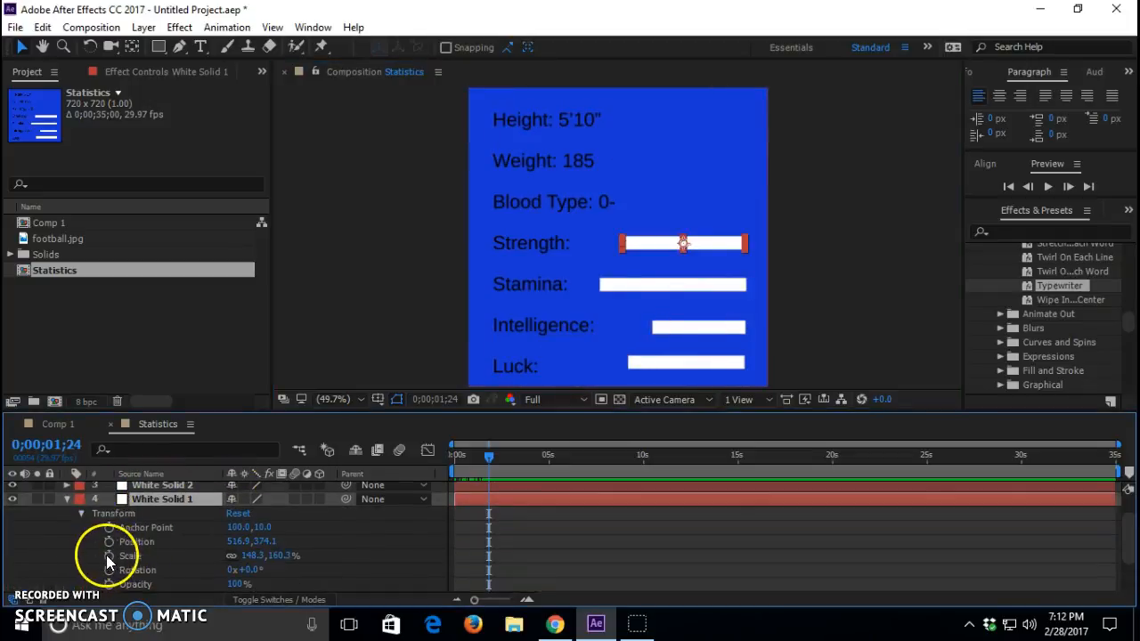
pyautogui.click(108, 556)
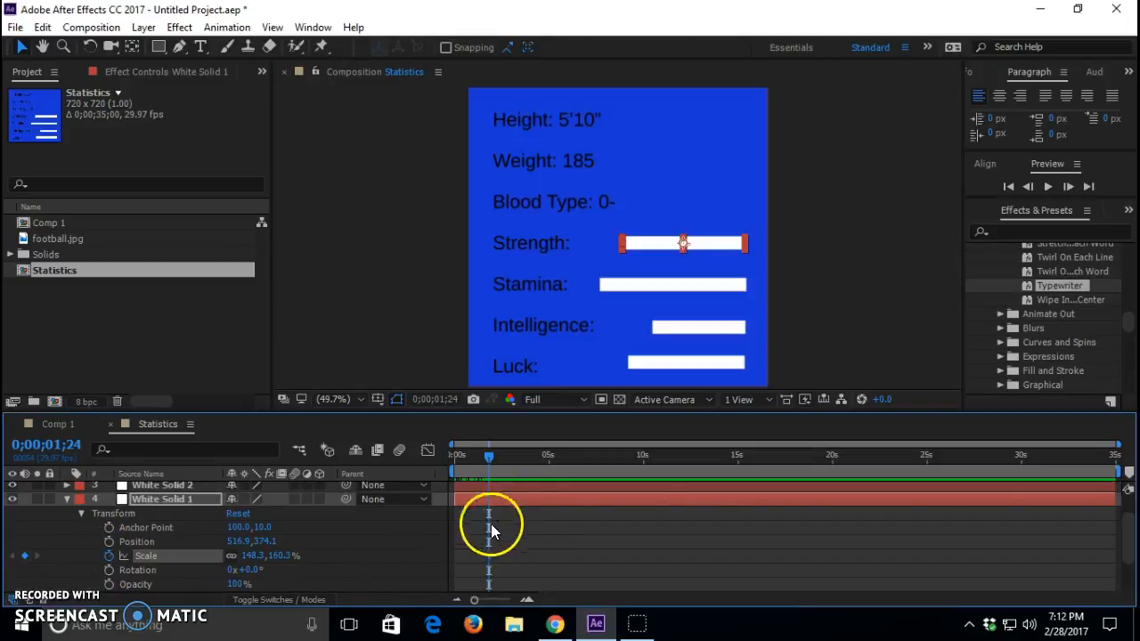
pyautogui.click(108, 557)
pyautogui.moveTo(489, 555)
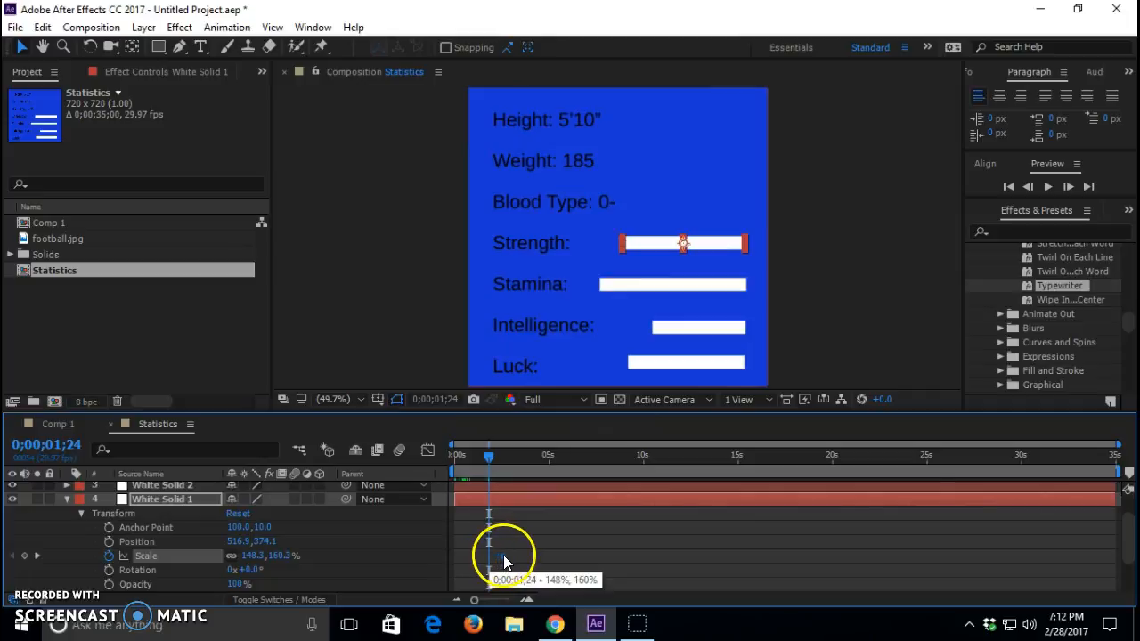
# Step: Set the Strength bar's scale to 0% at 0;00;01;24, and move the current time to 0;00;02;13
pyautogui.click(252, 557)
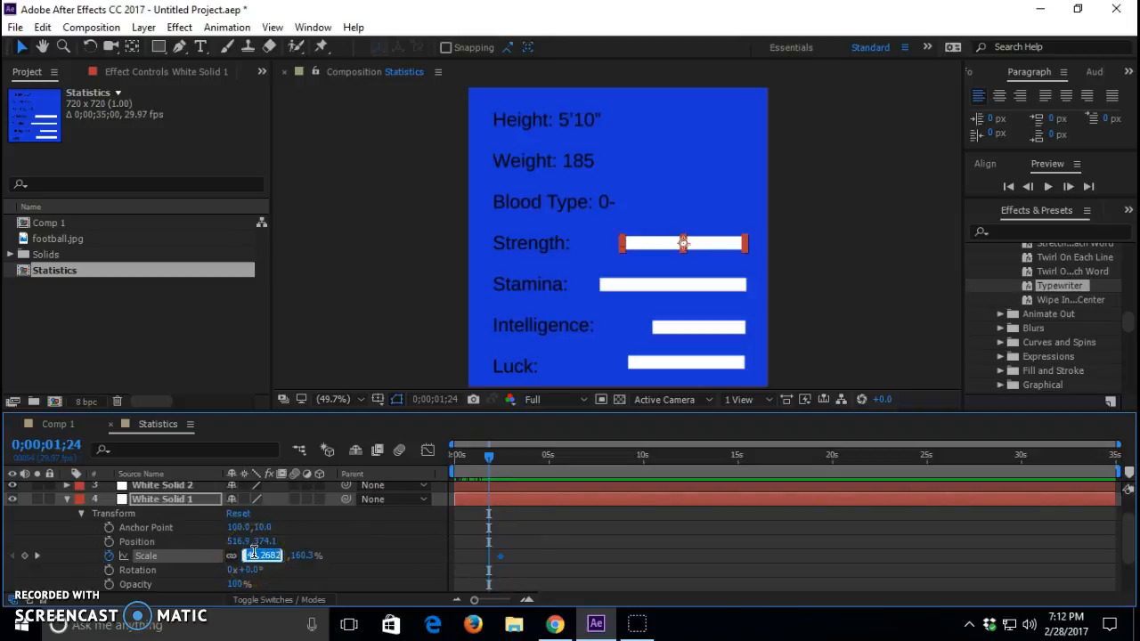
pyautogui.write('0')
pyautogui.press('Return')
pyautogui.moveTo(504, 451)
pyautogui.mouseDown()
pyautogui.moveTo(489, 462)
pyautogui.moveTo(502, 461)
pyautogui.mouseUp()
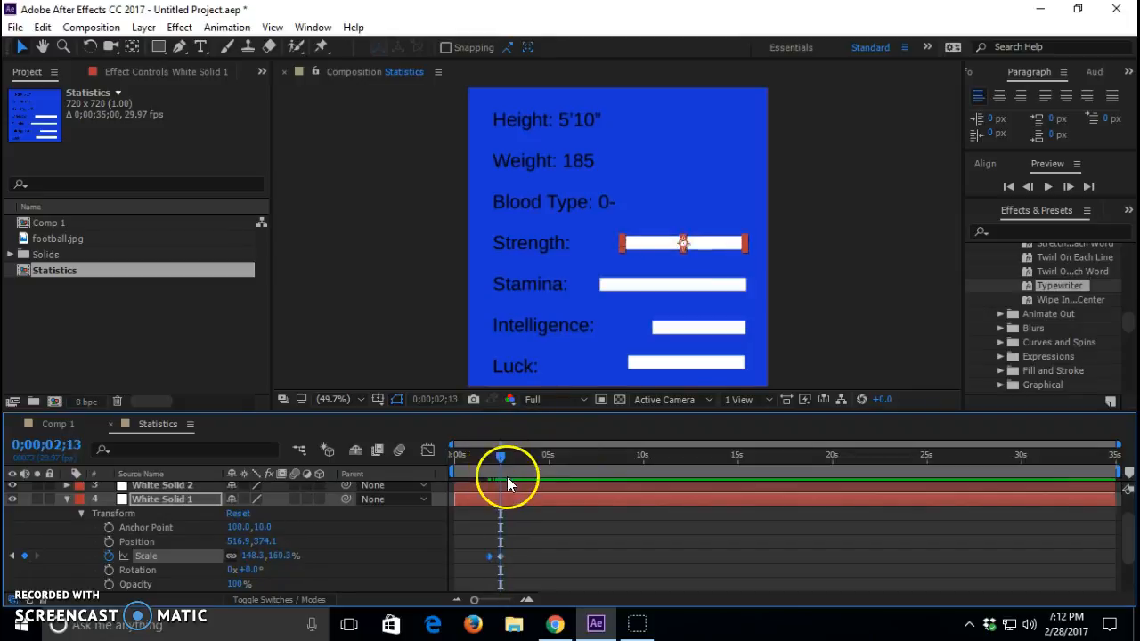
pyautogui.click(66, 499)
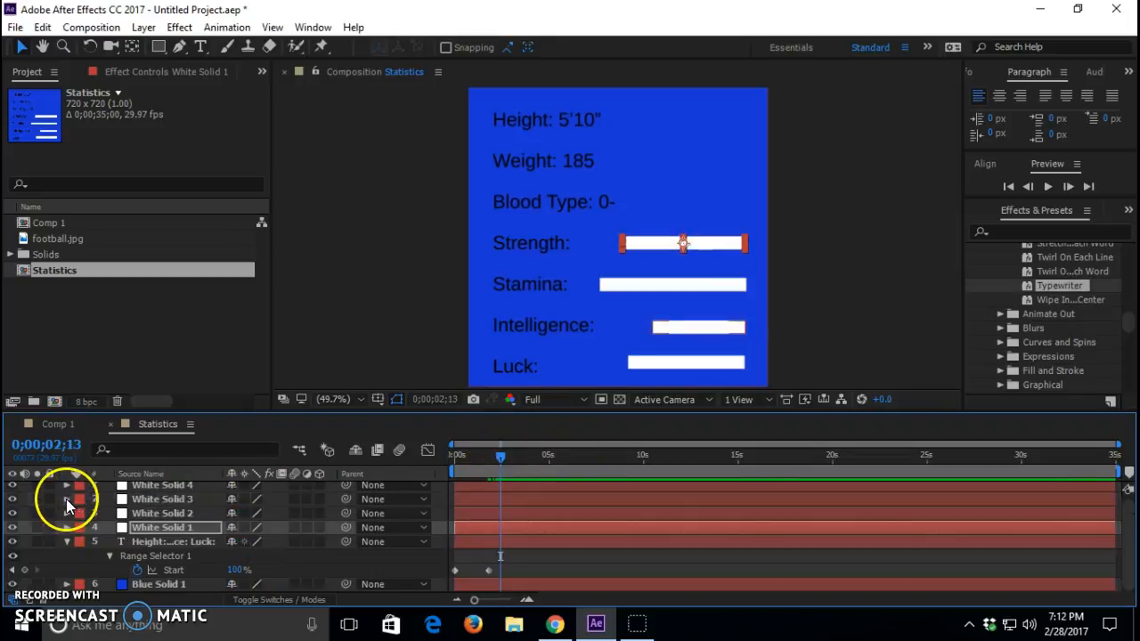
# Step: Animate the Stamina bar growing from 0% scale at 0;00;02;13 to its full size at a keyframe slightly after
pyautogui.click(66, 513)
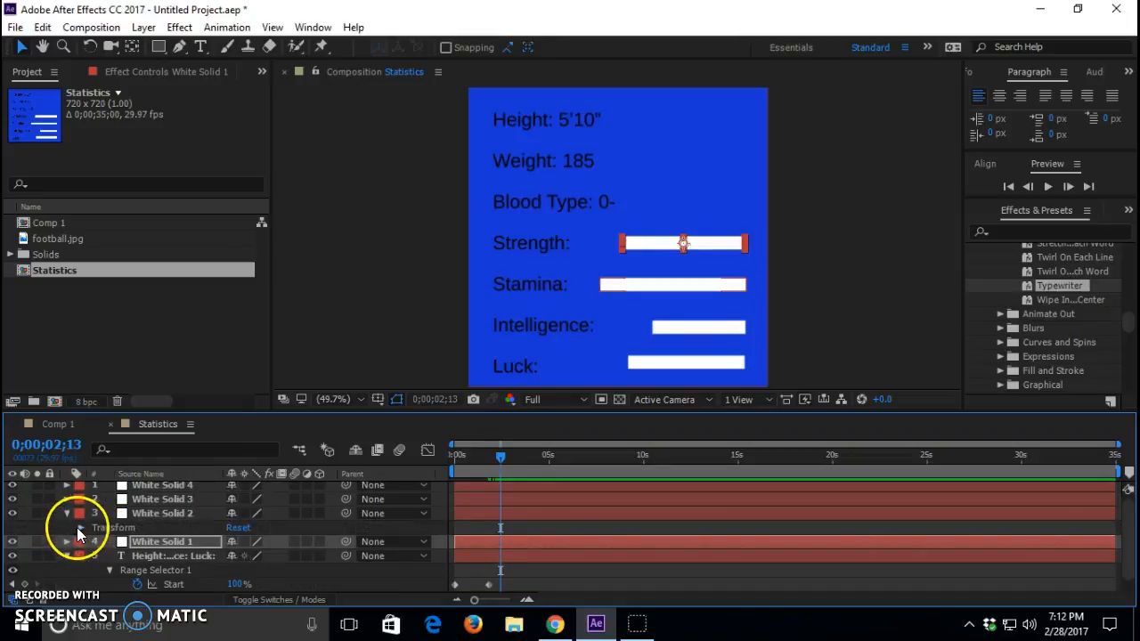
pyautogui.click(107, 556)
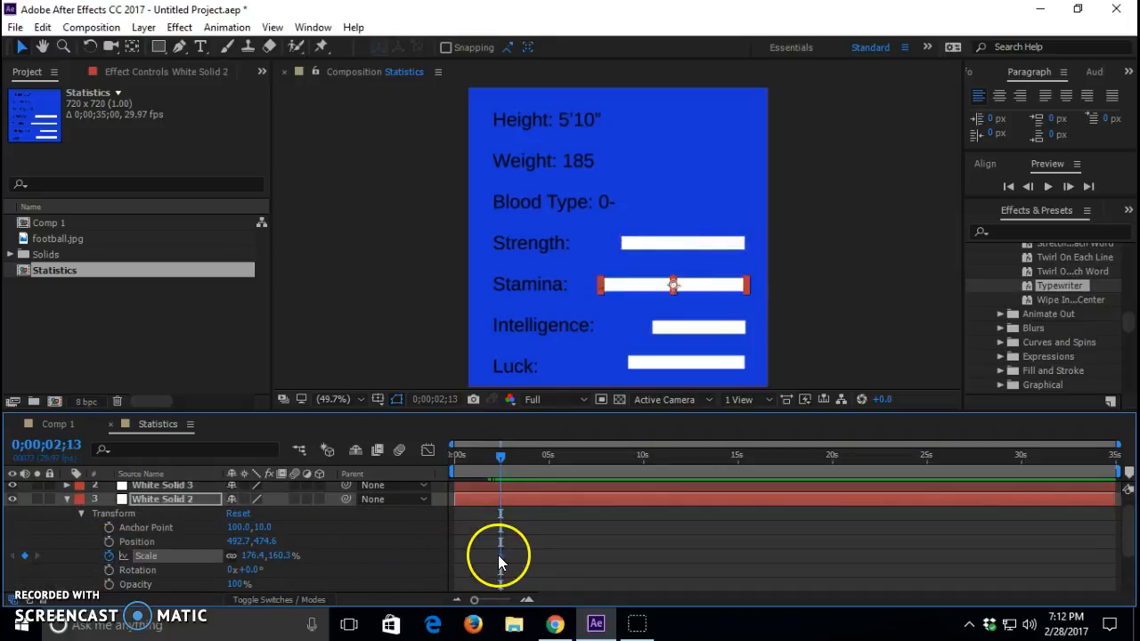
pyautogui.moveTo(498, 554); pyautogui.dragTo(504, 556)
pyautogui.click(251, 556)
pyautogui.write('0')
pyautogui.press('Return')
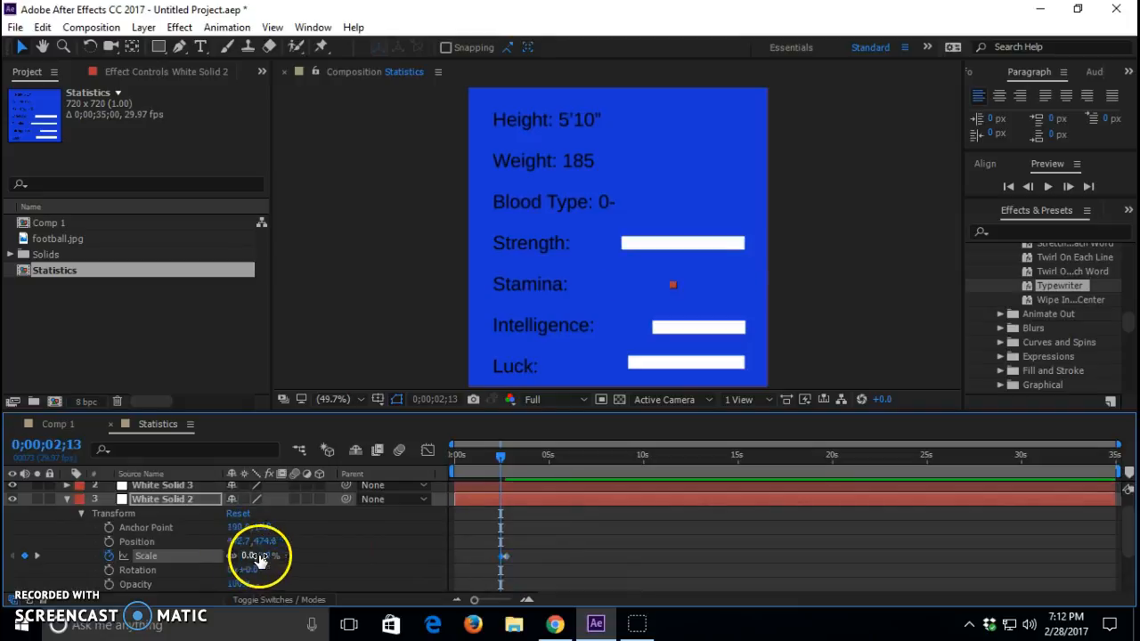
pyautogui.click(168, 485)
pyautogui.click(77, 499)
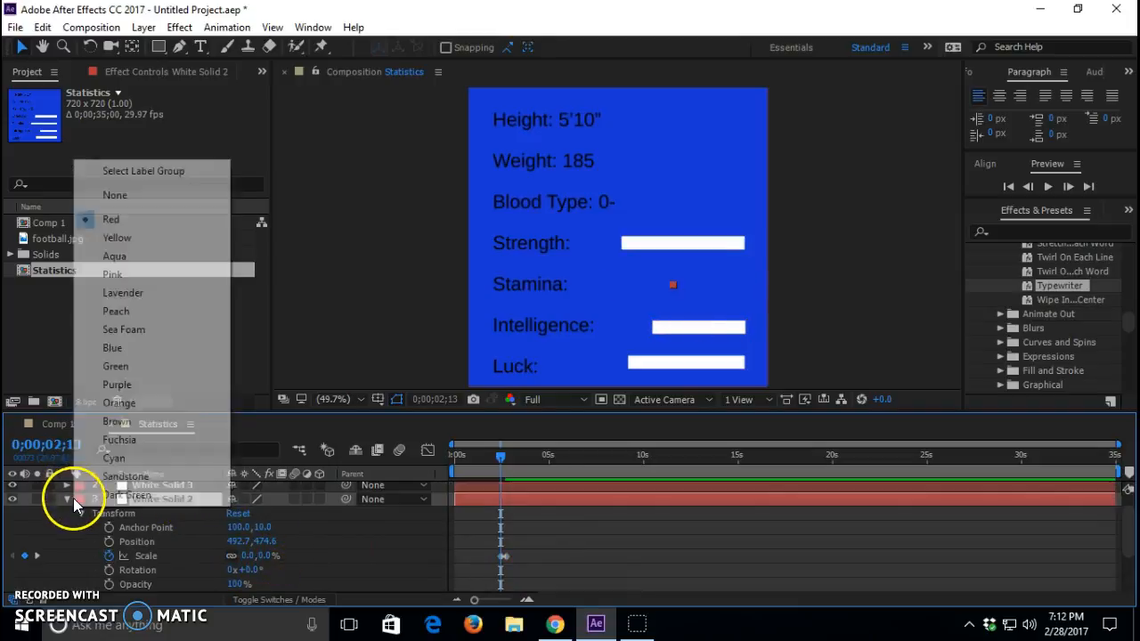
pyautogui.click(65, 498)
# Step: Keyframe the Intelligence bar's scale from 0% at 0;00;02;13 up to its full size a few frames on
pyautogui.click(65, 500)
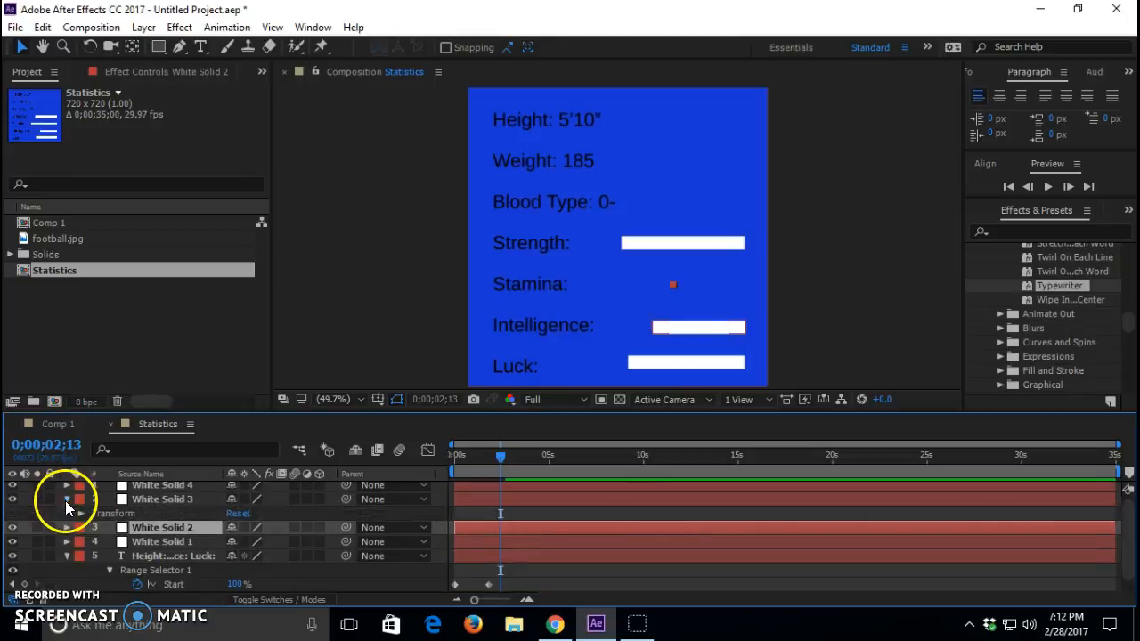
pyautogui.click(80, 514)
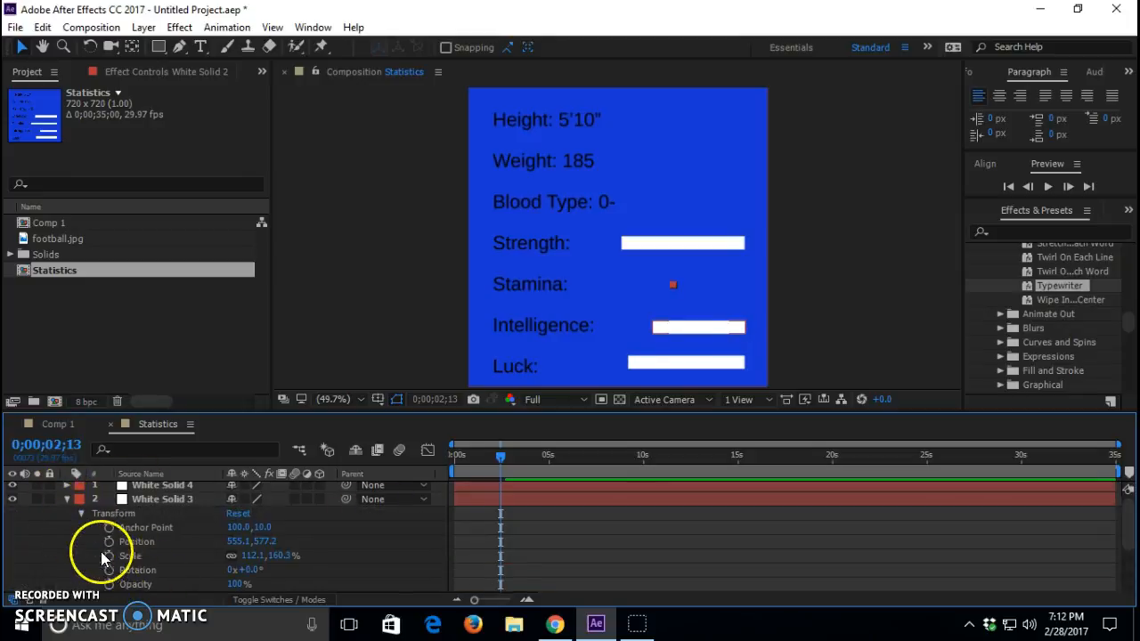
pyautogui.click(117, 555)
pyautogui.click(500, 556)
pyautogui.moveTo(502, 555); pyautogui.dragTo(502, 557)
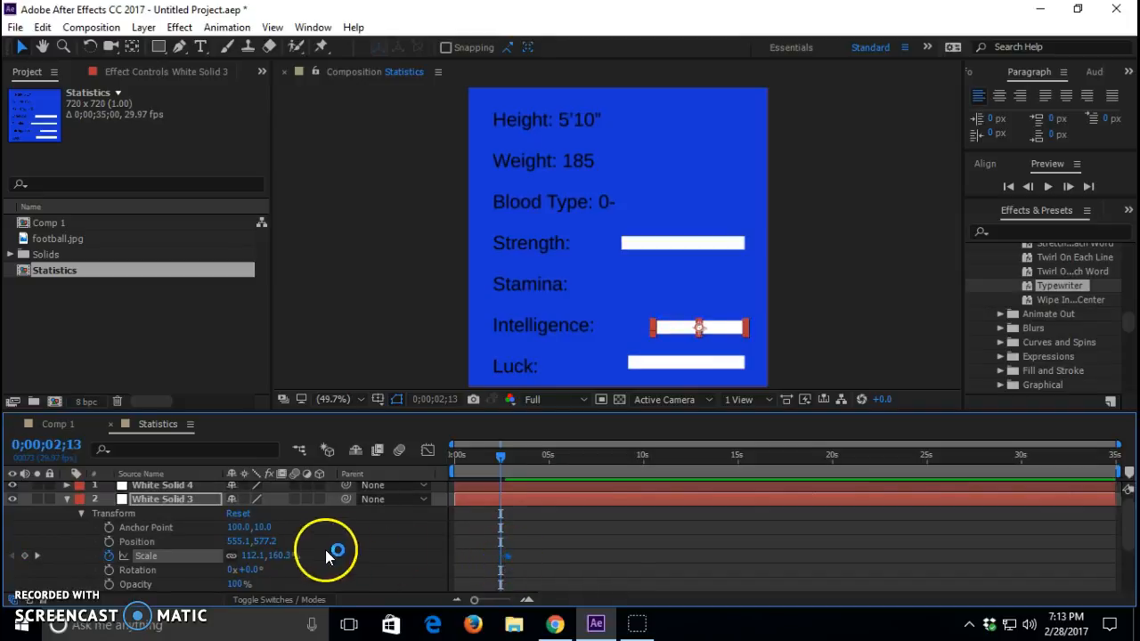
pyautogui.click(255, 556)
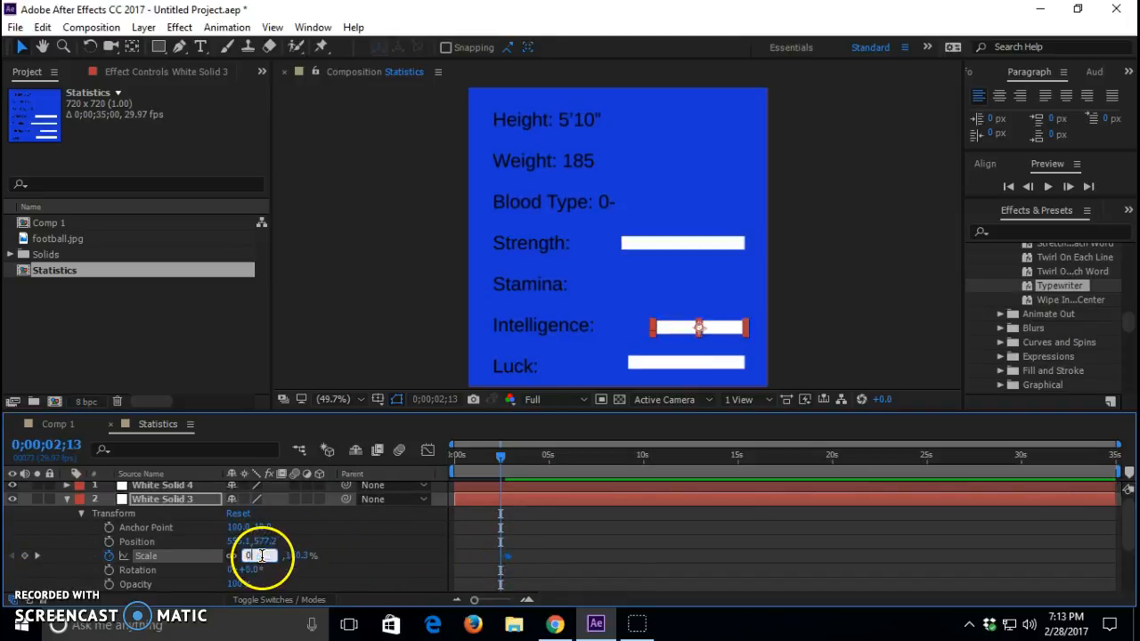
pyautogui.write('0')
pyautogui.press('Return')
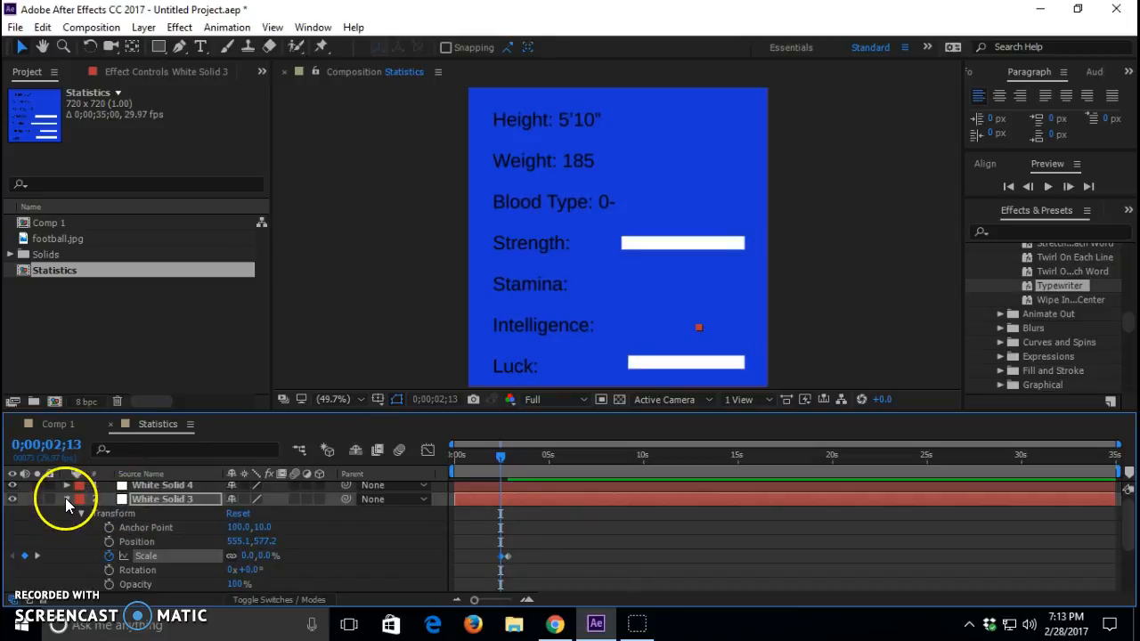
pyautogui.click(65, 497)
# Step: Give the Luck bar a Scale animation from 0% at 0;00;02;13 to full size at a keyframe just after it
pyautogui.click(67, 485)
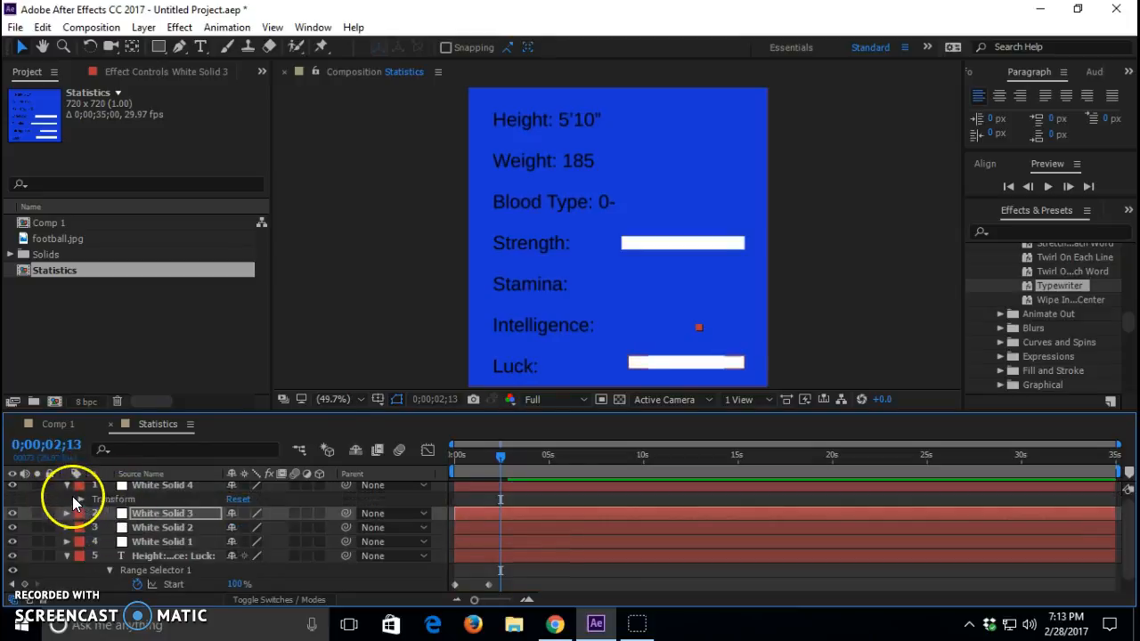
pyautogui.click(80, 499)
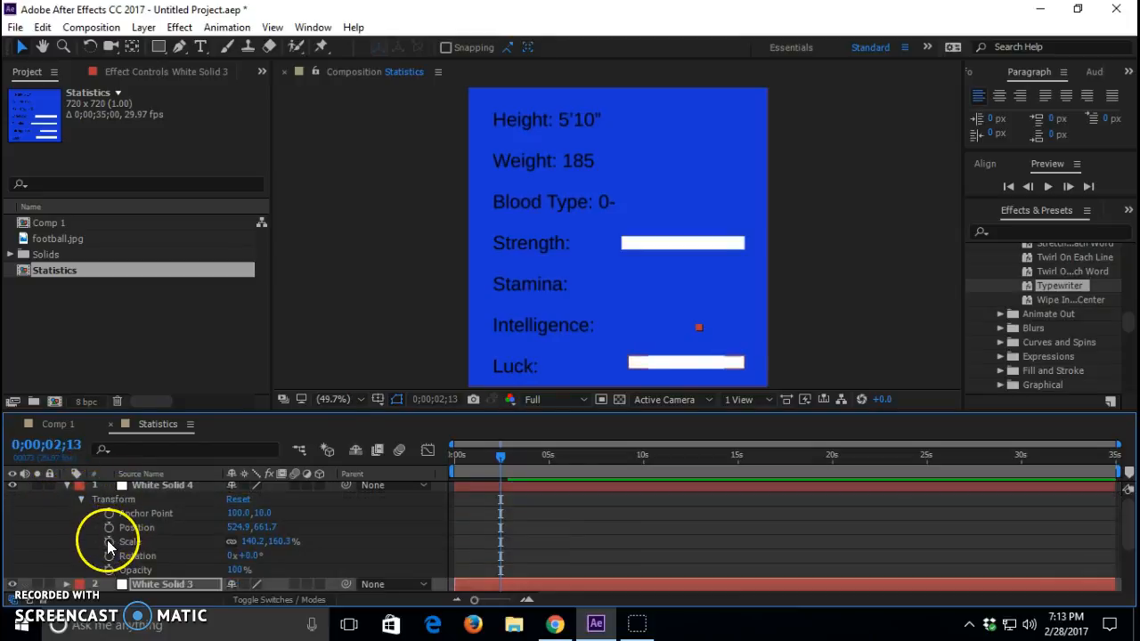
pyautogui.click(109, 542)
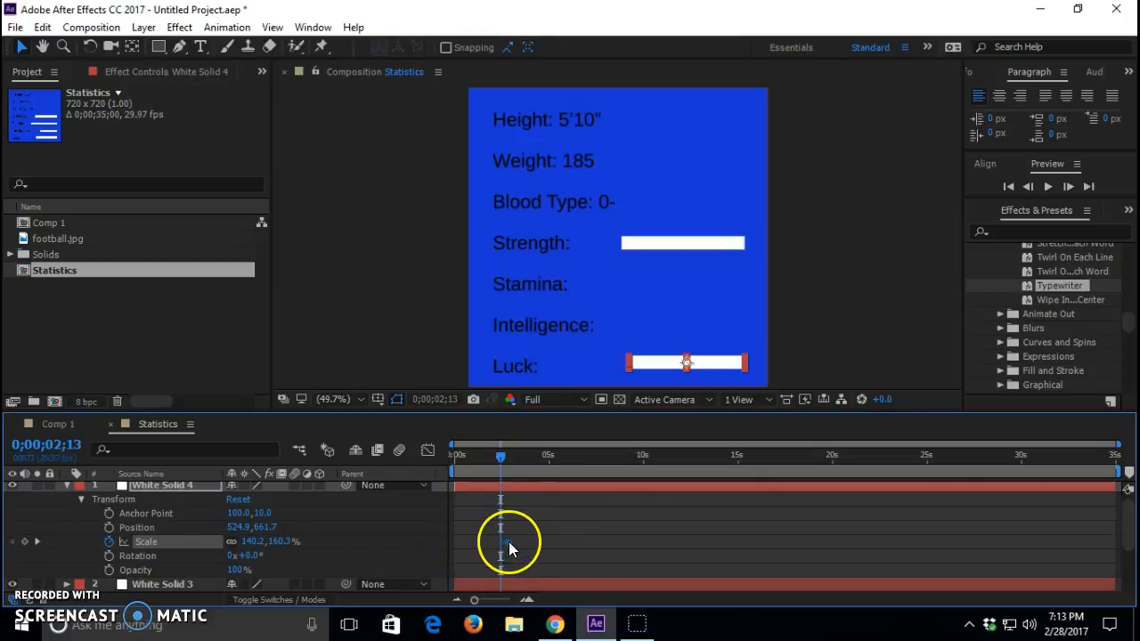
pyautogui.click(253, 542)
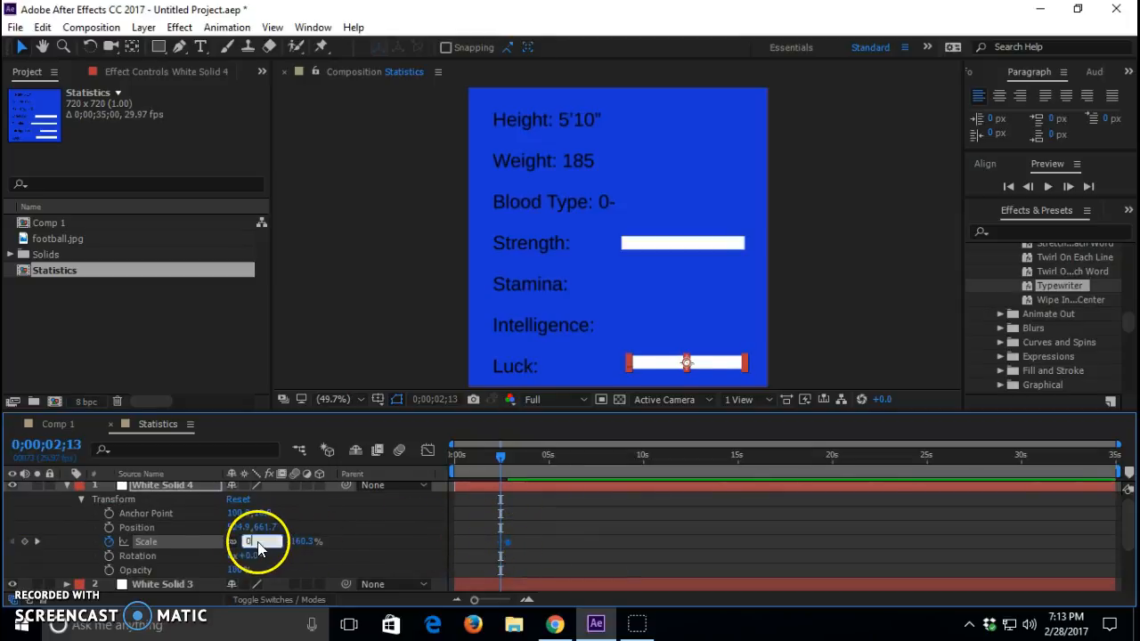
pyautogui.write('0')
pyautogui.press('Return')
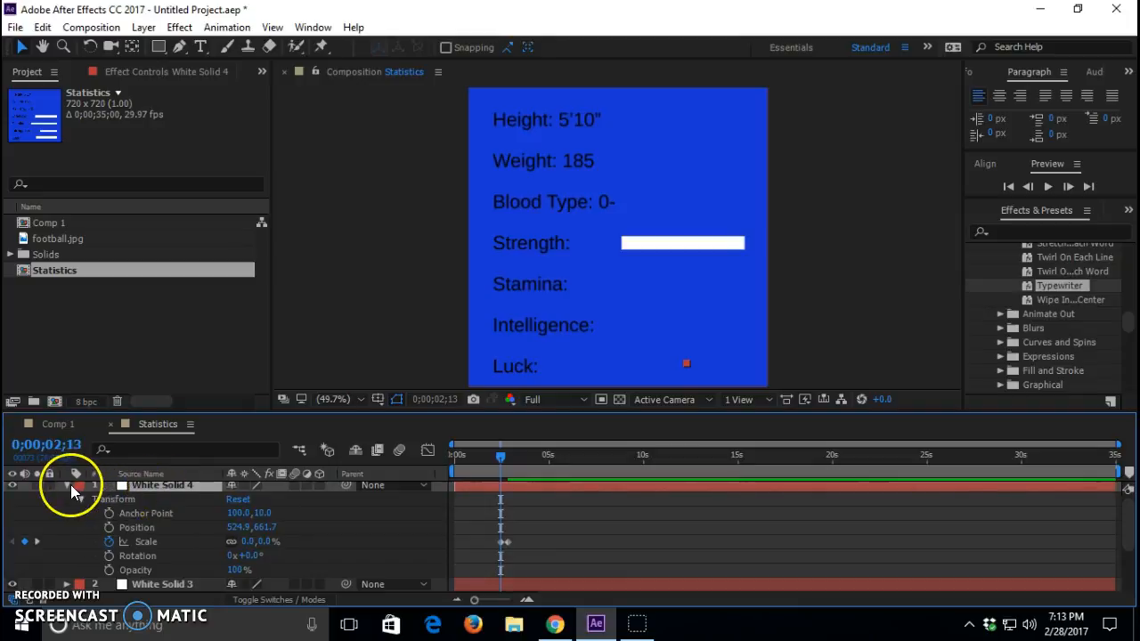
# Step: Collapse the Luck bar layer and play the Statistics animation from the first frame to check the text and bars
pyautogui.click(69, 486)
pyautogui.moveTo(480, 468); pyautogui.dragTo(436, 465)
pyautogui.press('super')
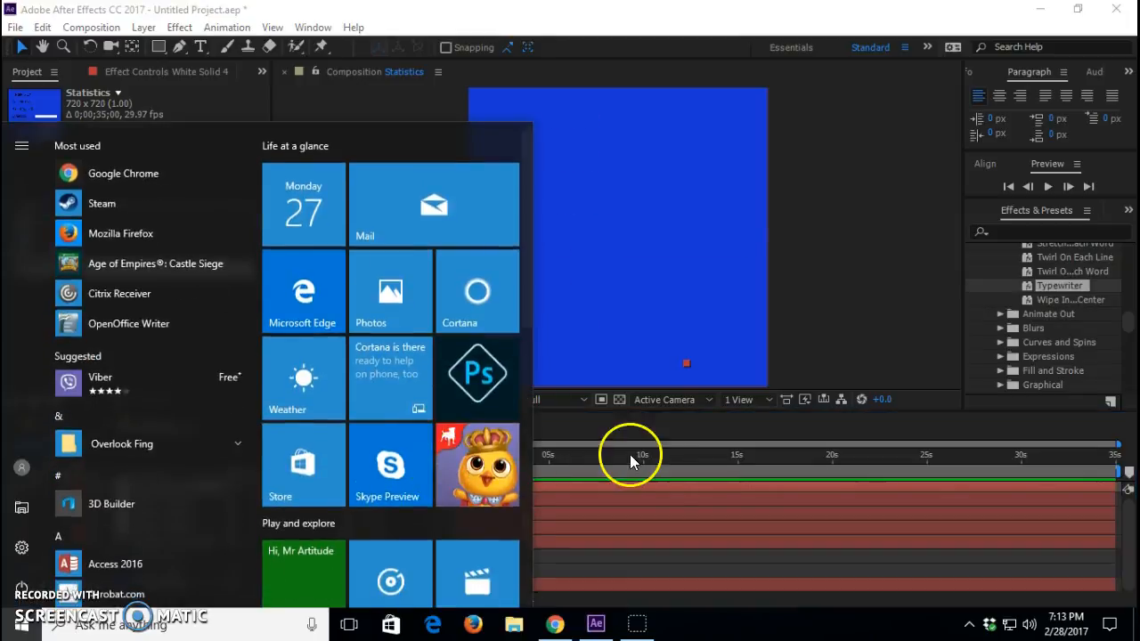
pyautogui.click(608, 452)
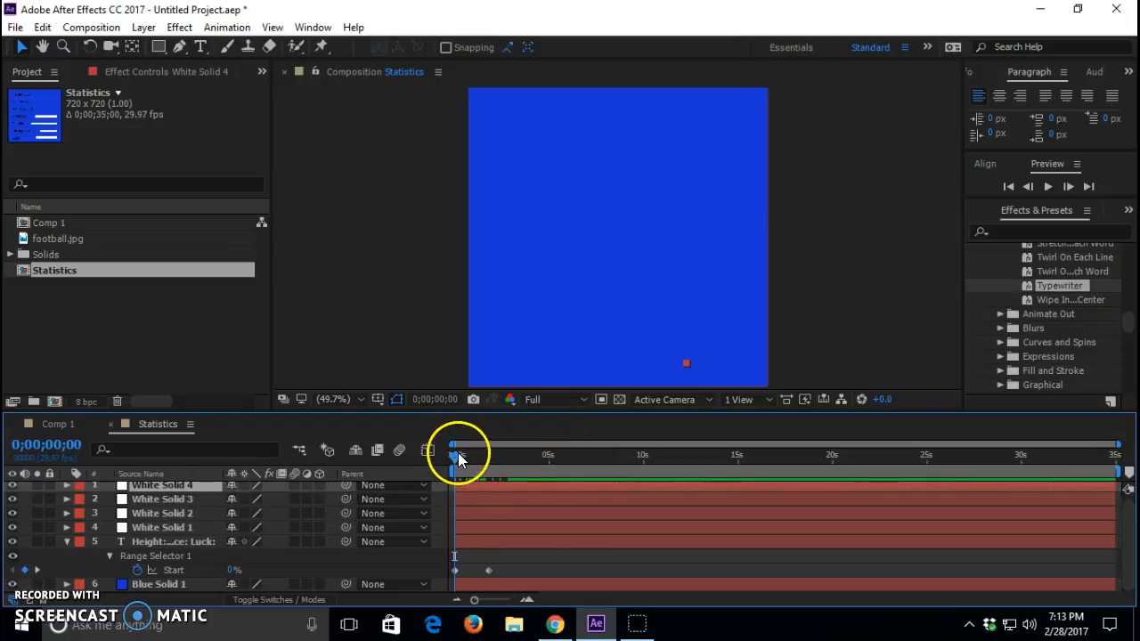
pyautogui.press('space')
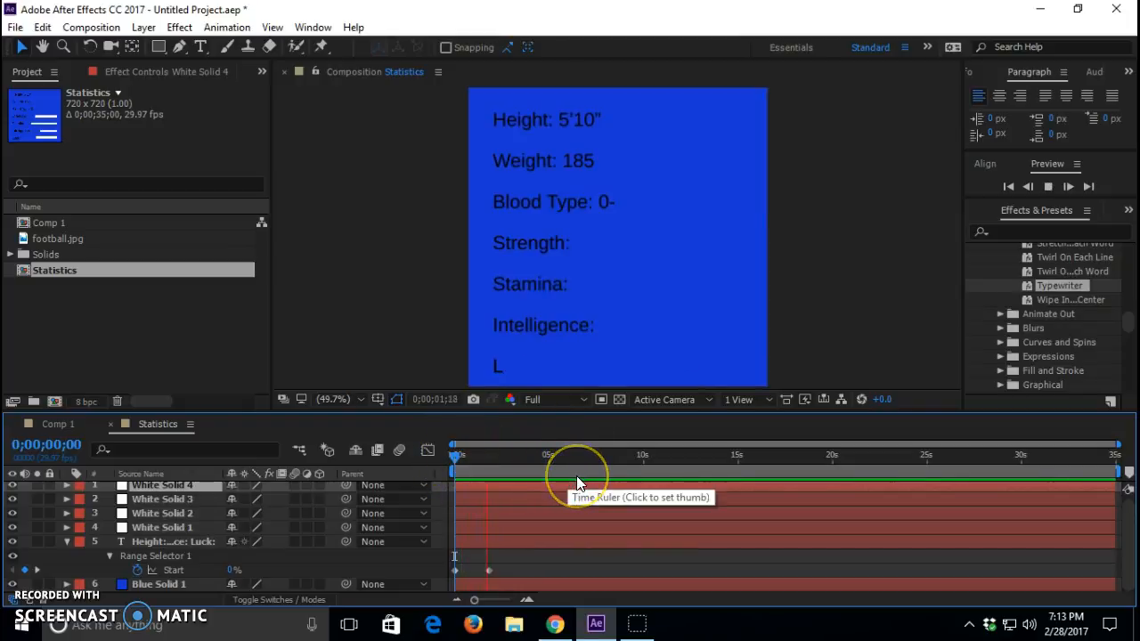
pyautogui.press('space')
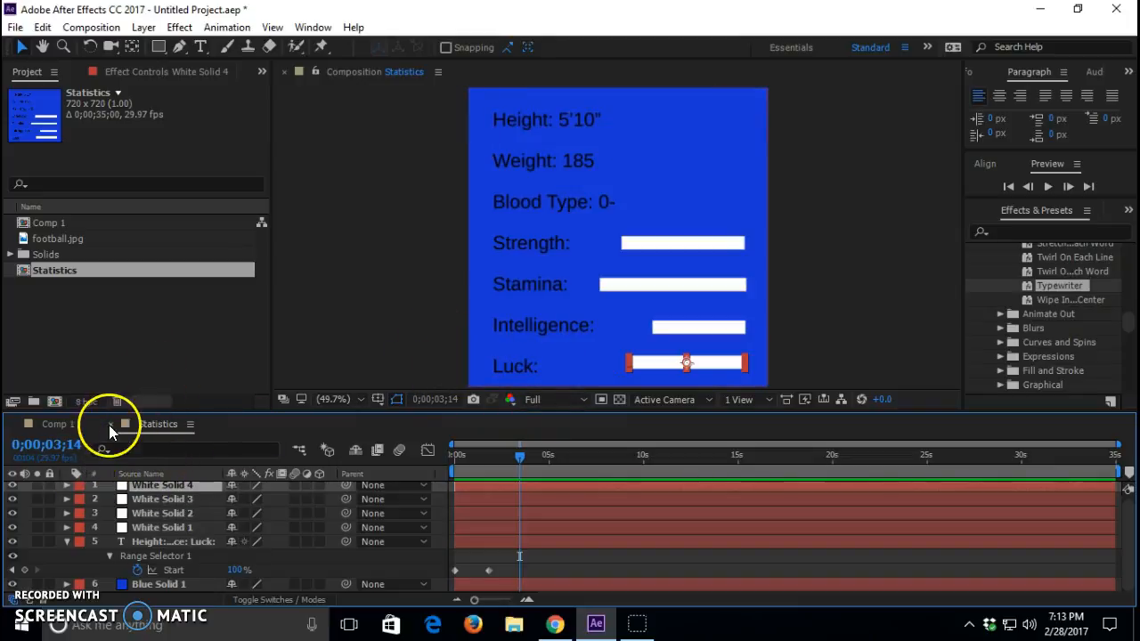
# Step: Add the Statistics composition to Comp 1 as the top layer, over the area beside the player
pyautogui.click(50, 423)
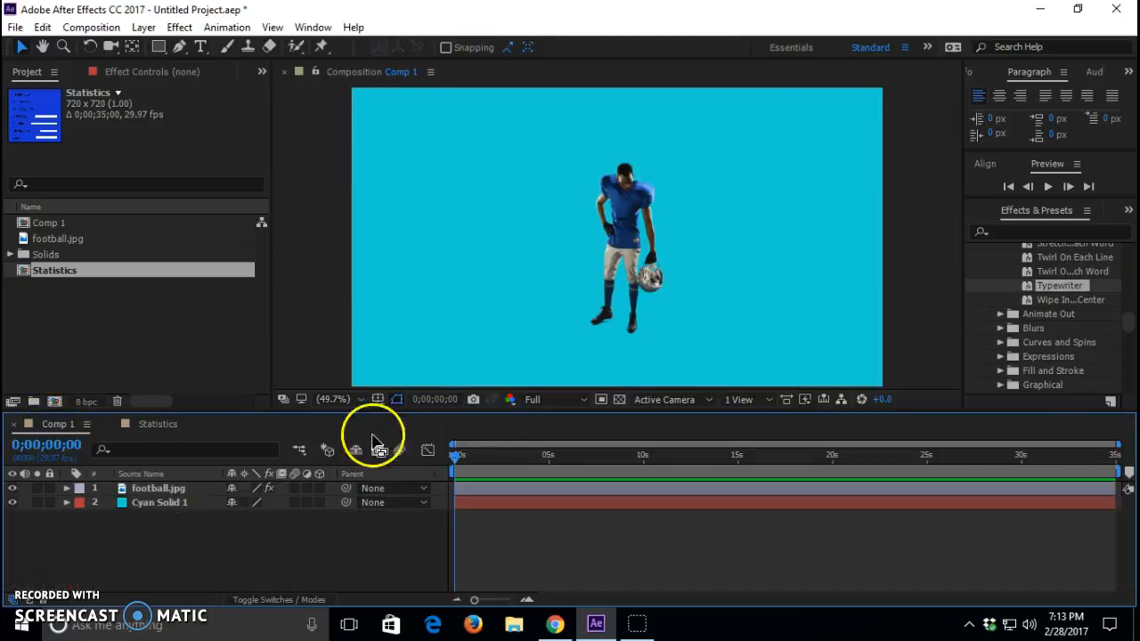
pyautogui.click(25, 272)
pyautogui.moveTo(24, 276); pyautogui.dragTo(791, 248)
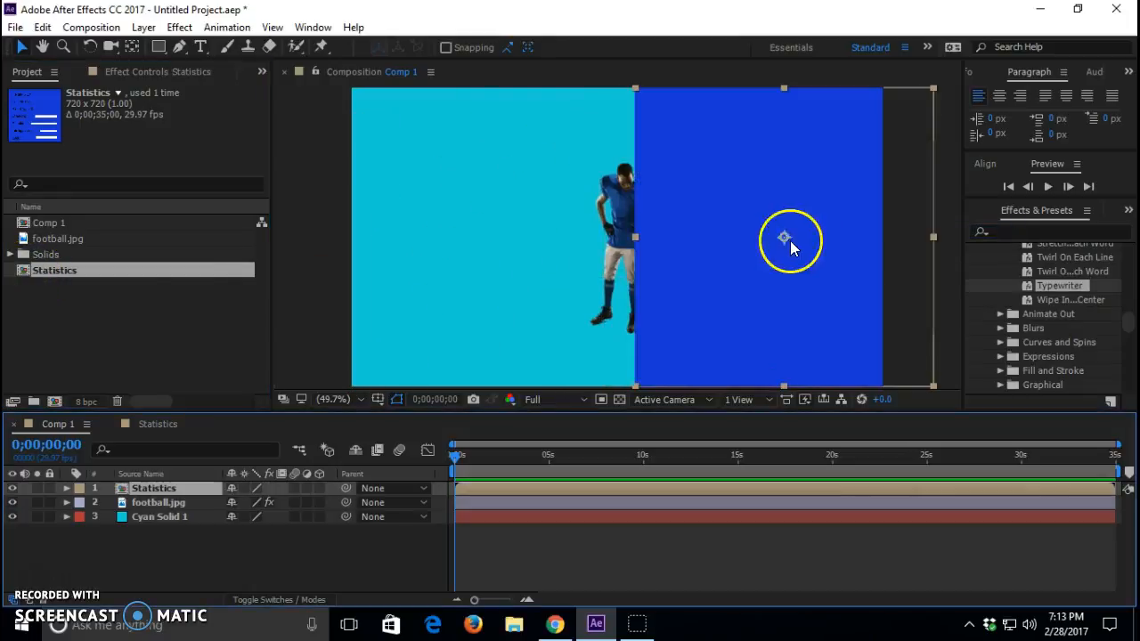
# Step: At 0;00;02;29, scale the Statistics layer down to about 55% and place it just beside the player within the frame
pyautogui.moveTo(452, 461); pyautogui.dragTo(511, 456)
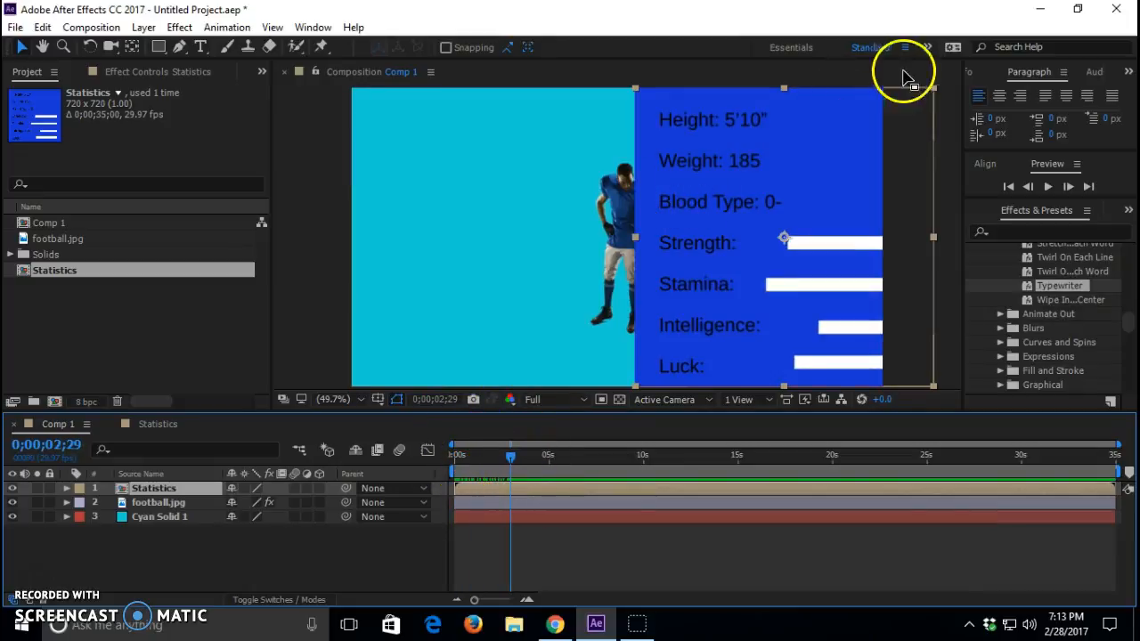
pyautogui.click(932, 88)
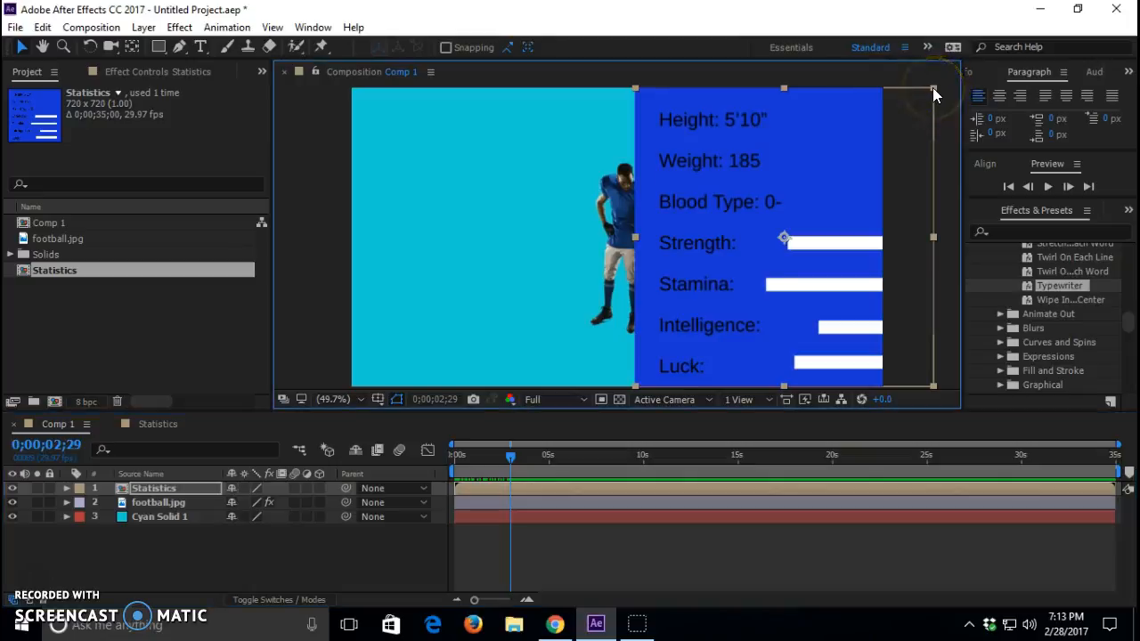
pyautogui.moveTo(933, 88); pyautogui.dragTo(865, 122)
pyautogui.moveTo(840, 191); pyautogui.dragTo(819, 214)
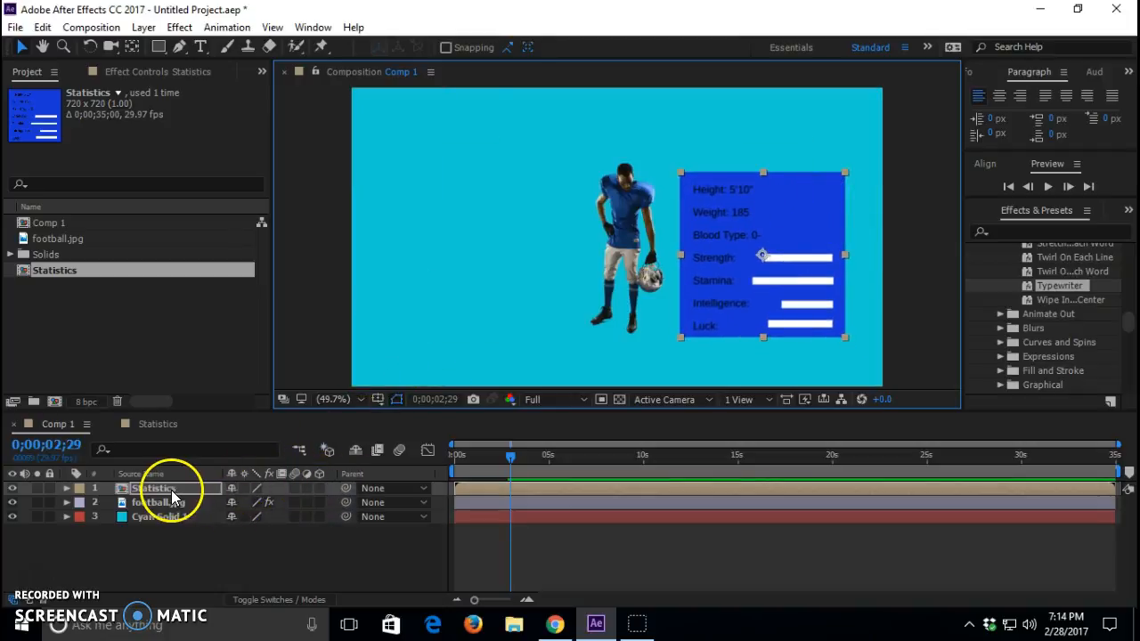
# Step: Make the Statistics layer 3D and set its Y Rotation to 30°
pyautogui.click(320, 487)
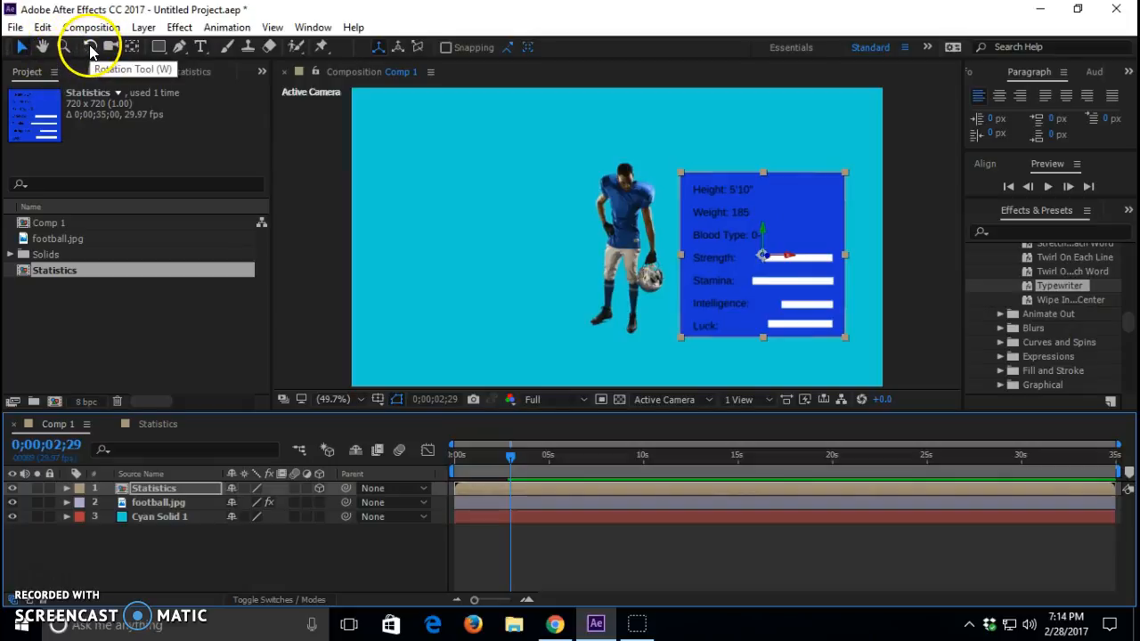
pyautogui.click(65, 489)
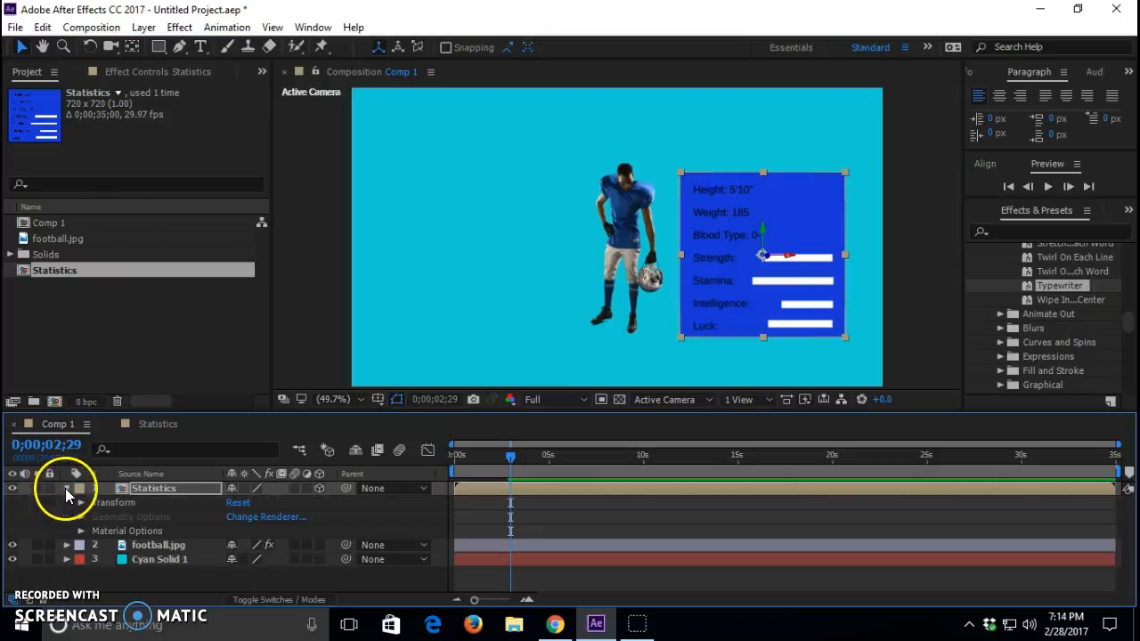
pyautogui.click(81, 502)
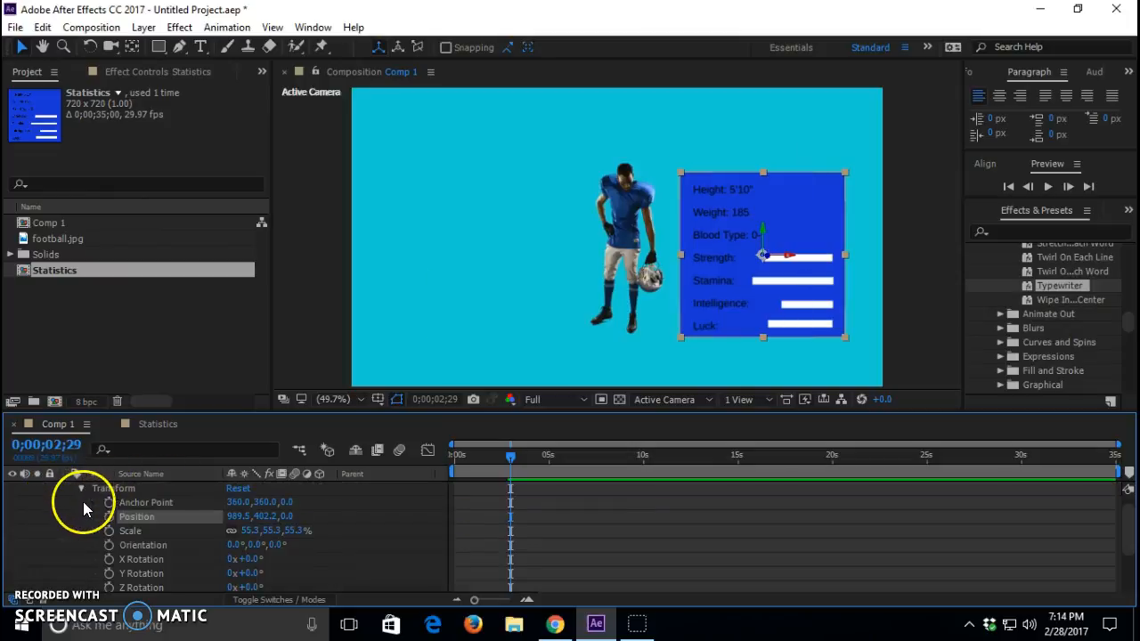
pyautogui.moveTo(246, 573); pyautogui.dragTo(281, 577)
pyautogui.click(275, 470)
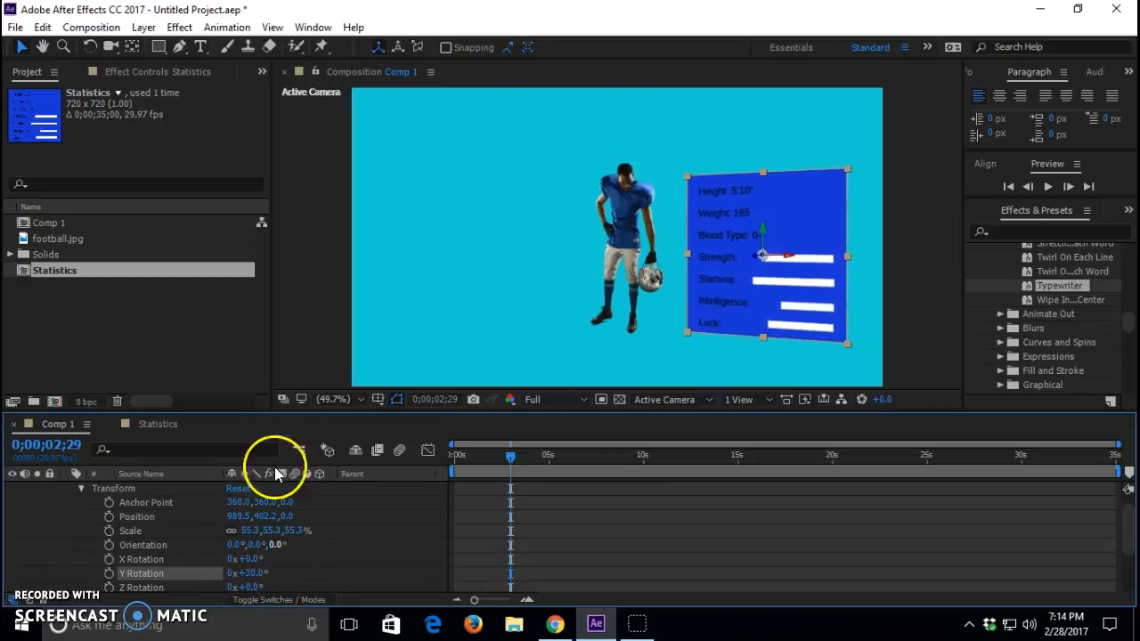
pyautogui.click(324, 359)
# Step: Keyframe the Statistics panel's Position to slide in from outside the frame at 0;00;00;00 to its current place at about one second
pyautogui.moveTo(510, 456)
pyautogui.mouseDown()
pyautogui.moveTo(428, 462)
pyautogui.moveTo(525, 470)
pyautogui.mouseUp()
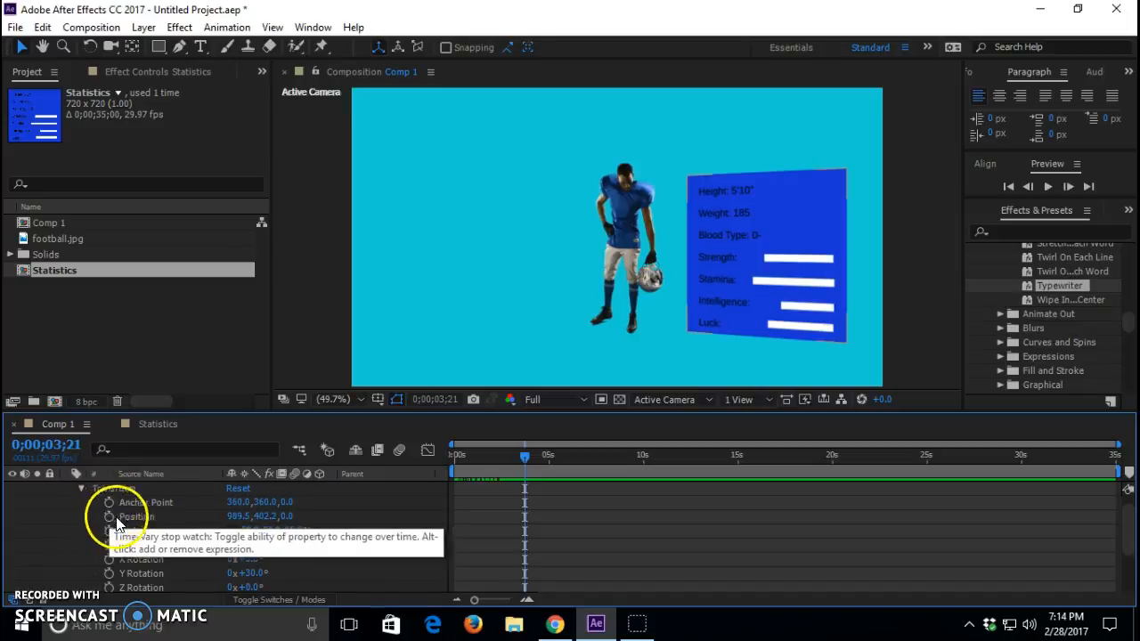
pyautogui.moveTo(525, 457); pyautogui.dragTo(457, 464)
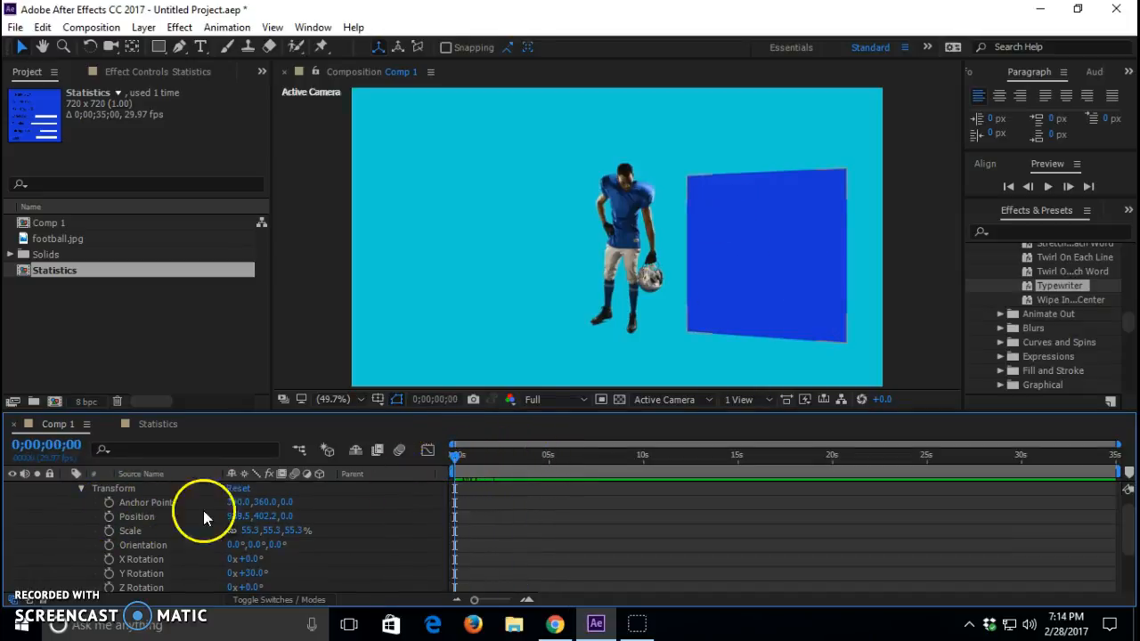
pyautogui.click(109, 517)
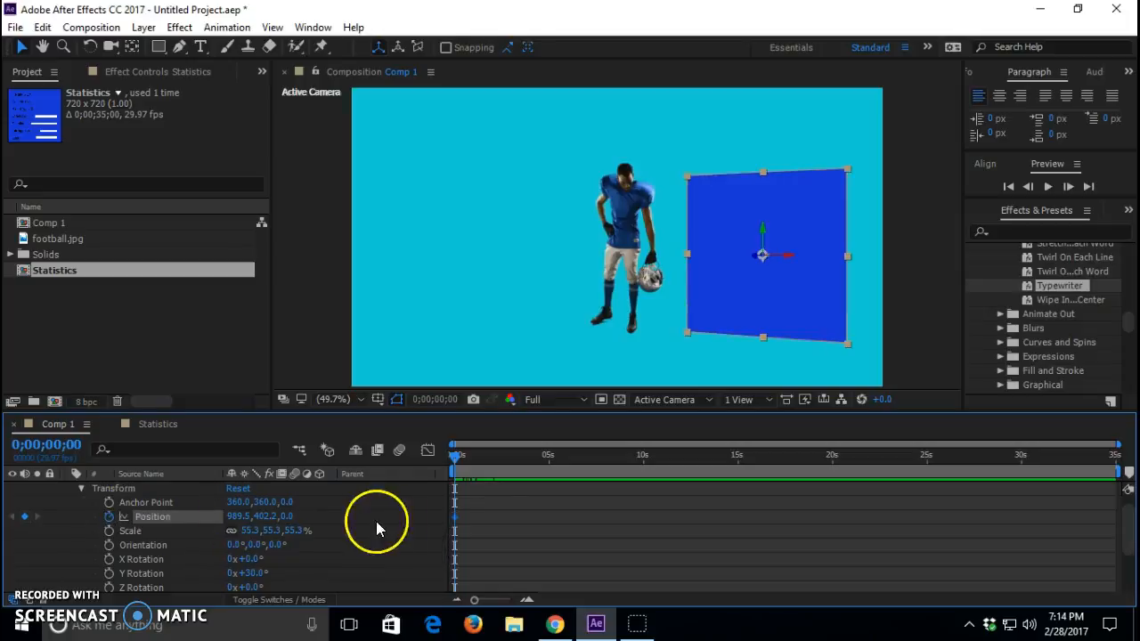
pyautogui.moveTo(454, 517); pyautogui.dragTo(475, 522)
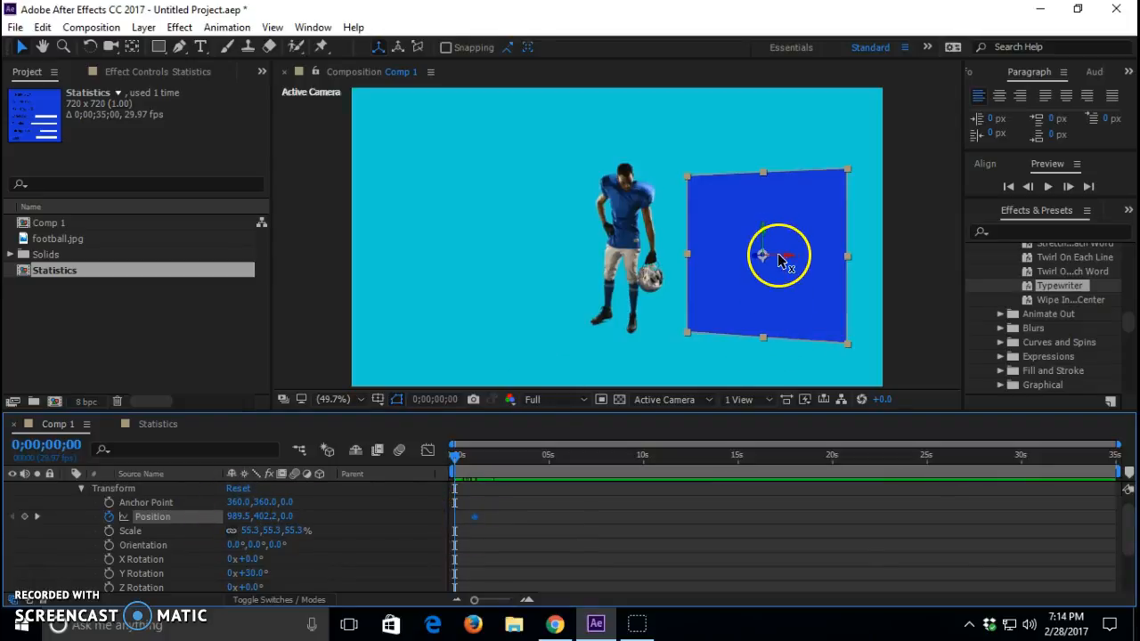
pyautogui.moveTo(790, 258); pyautogui.dragTo(980, 264)
# Step: Preview the Statistics panel's slide-in from the start of Comp 1, and collapse the layer's properties
pyautogui.click(453, 456)
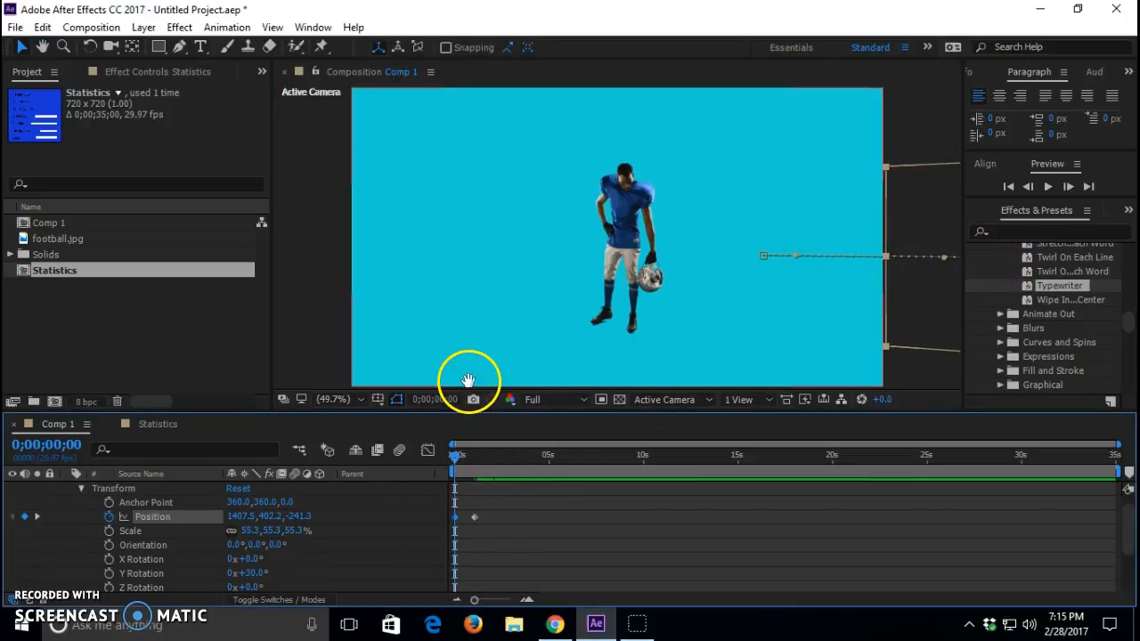
pyautogui.press('space')
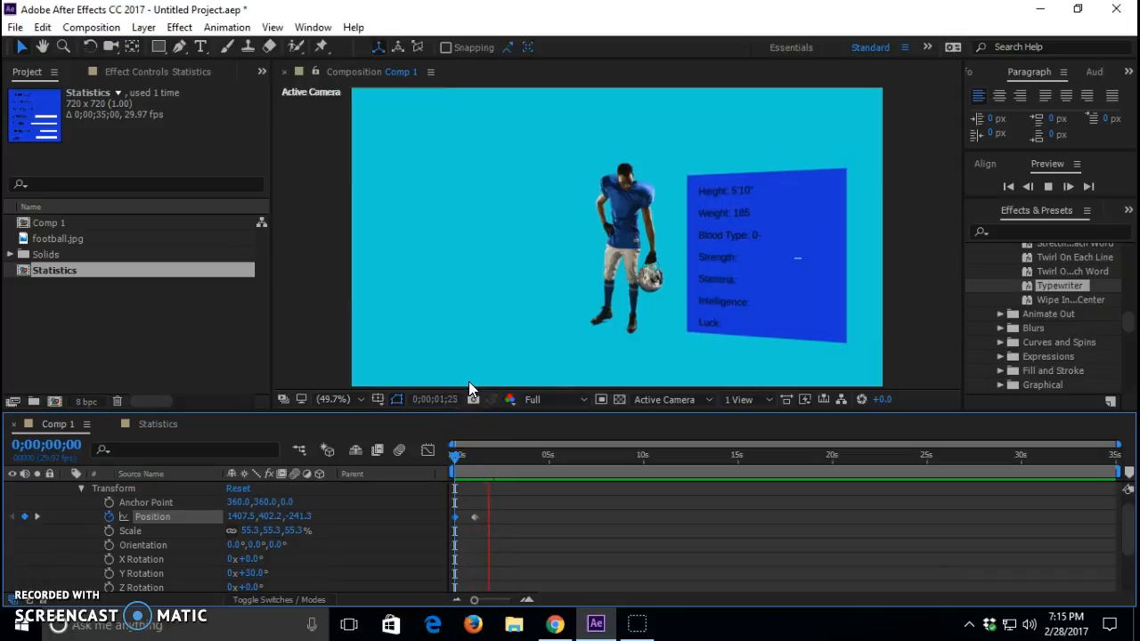
pyautogui.press('space')
pyautogui.moveTo(541, 454); pyautogui.dragTo(525, 480)
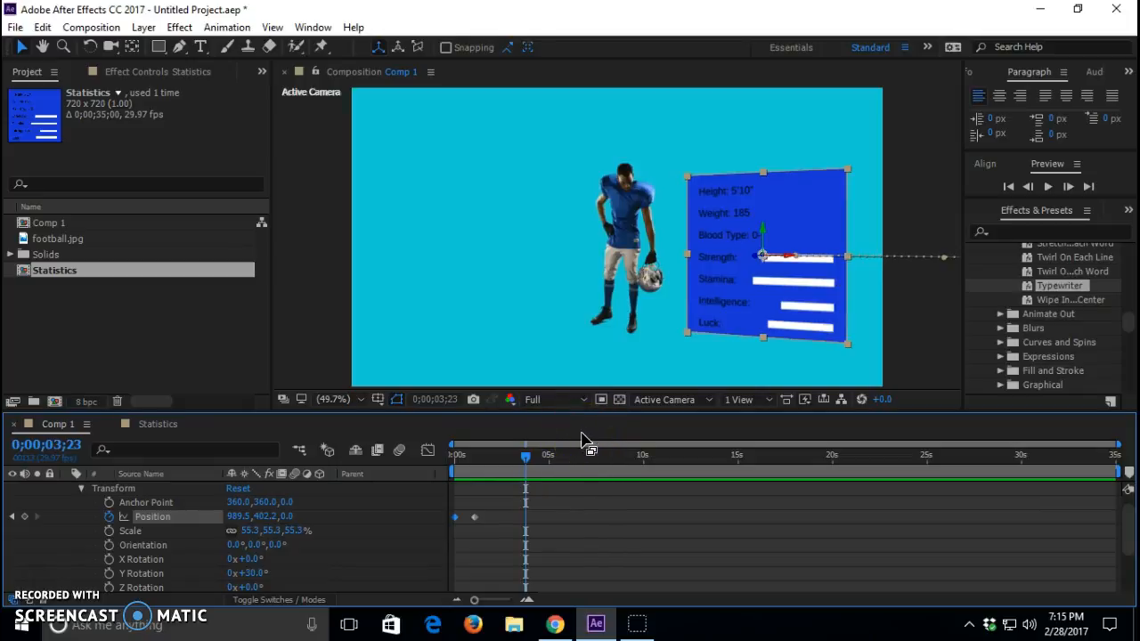
pyautogui.click(81, 489)
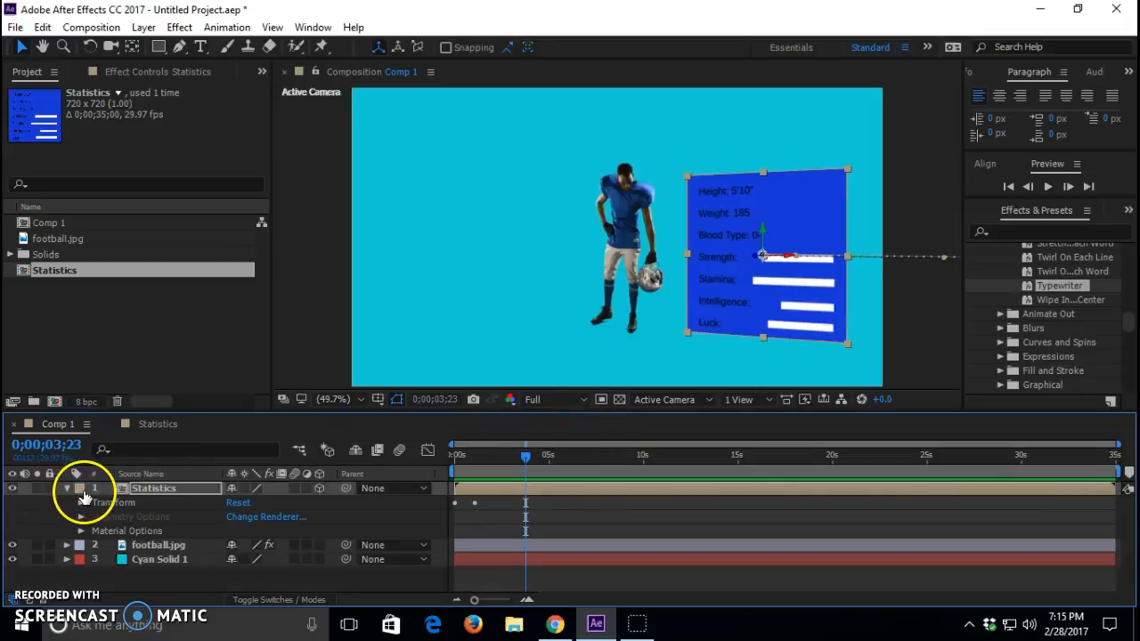
pyautogui.click(66, 488)
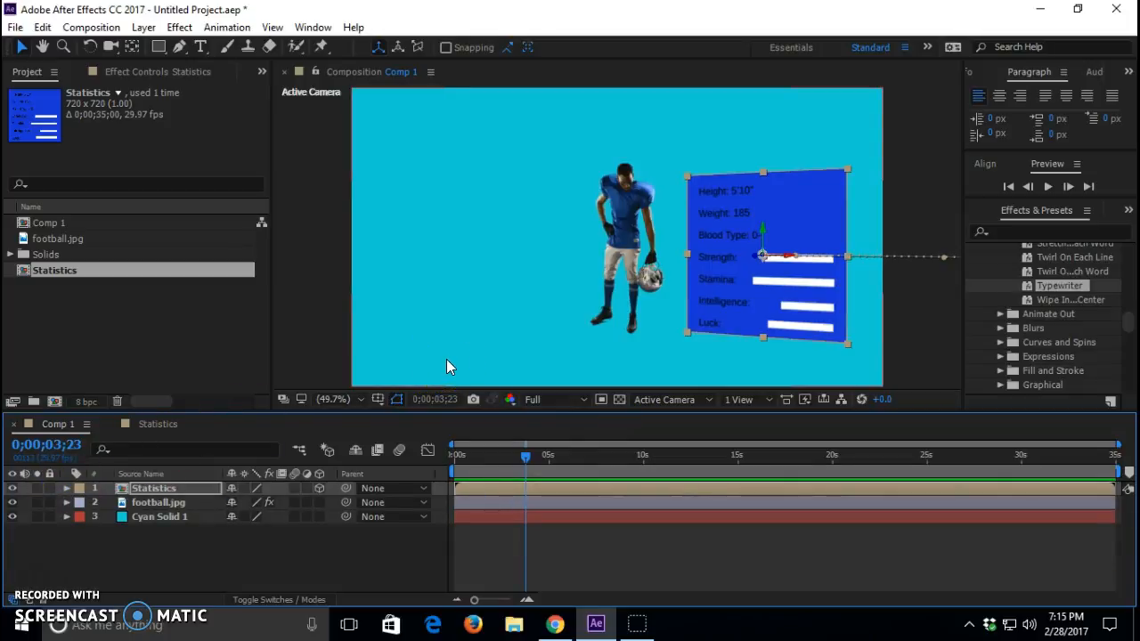
# Step: Deselect all layers and add a new camera with the default settings to Comp 1
pyautogui.click(601, 288)
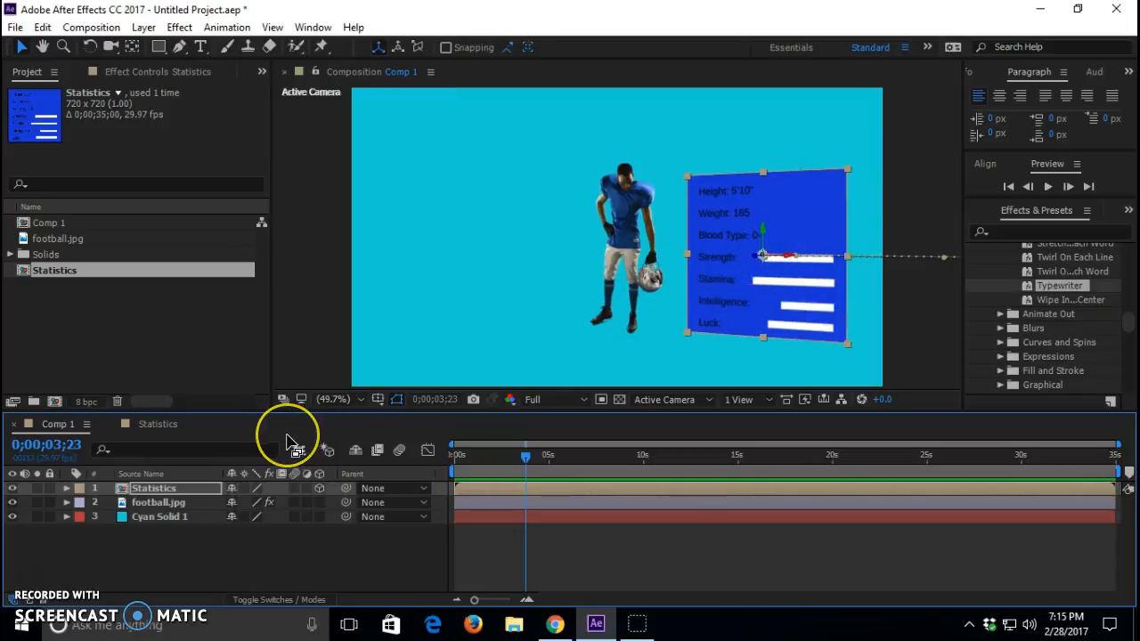
pyautogui.click(99, 585)
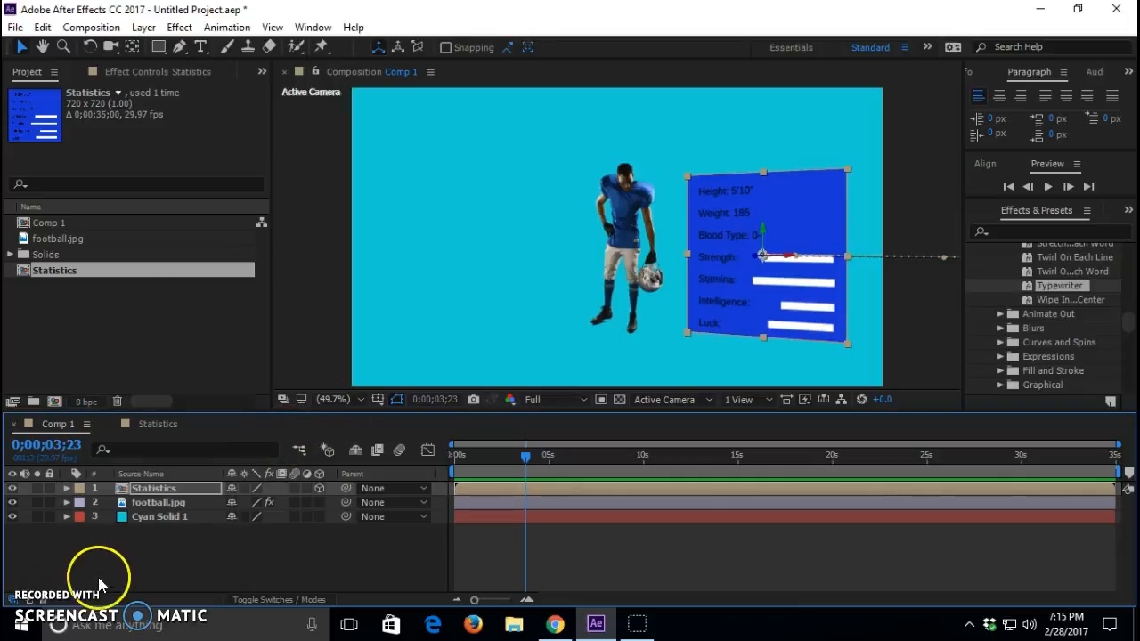
pyautogui.click(113, 573)
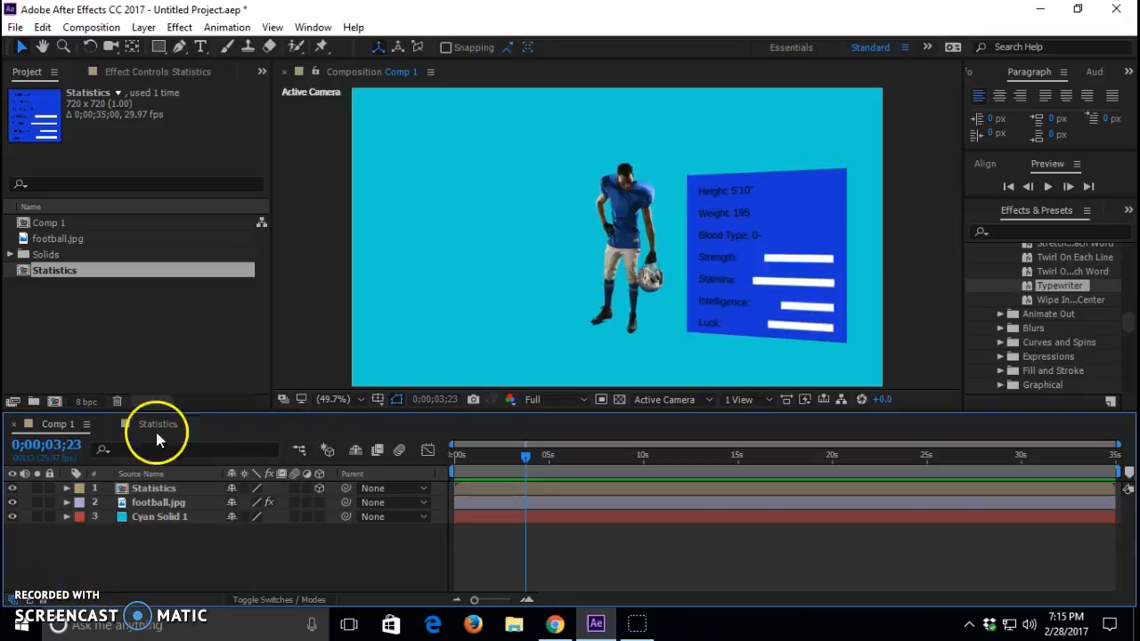
pyautogui.click(143, 26)
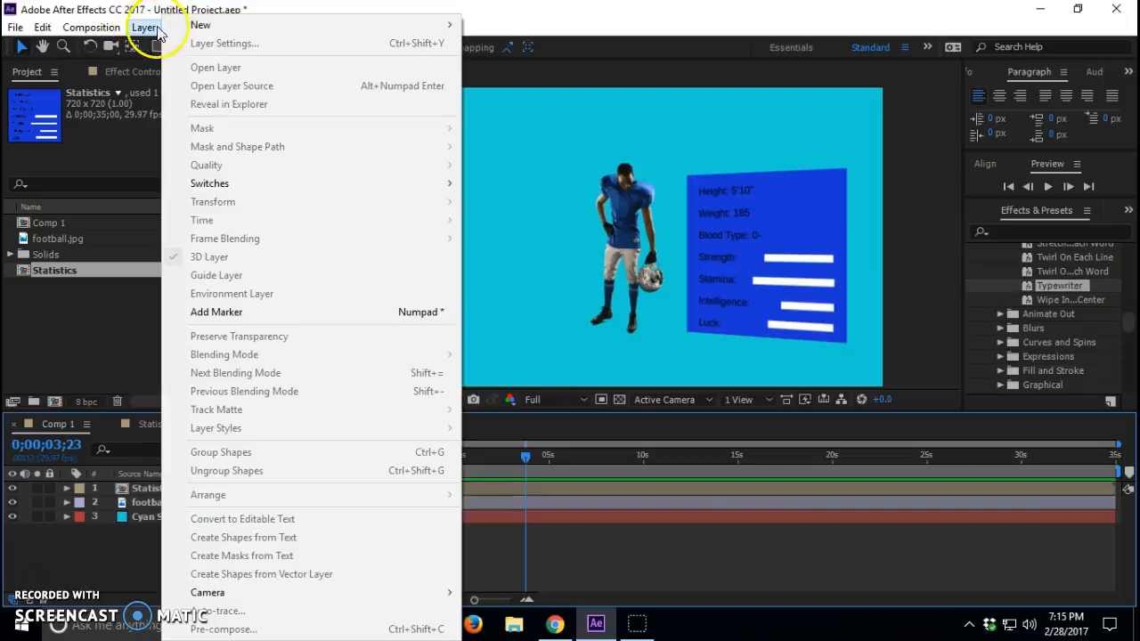
pyautogui.moveTo(211, 32)
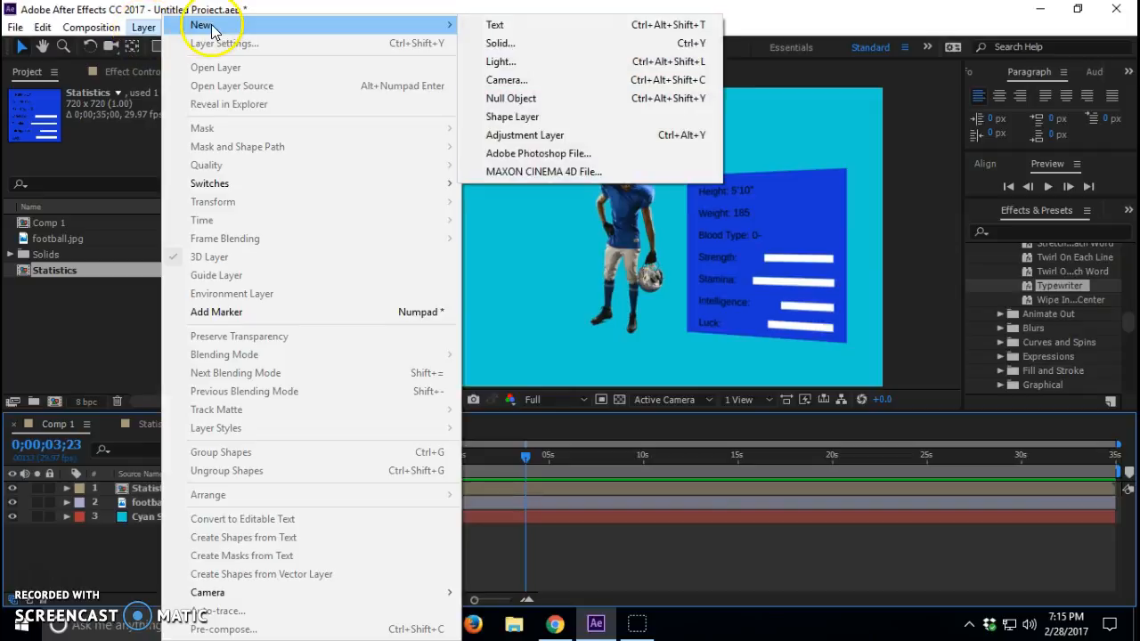
pyautogui.click(493, 80)
pyautogui.click(765, 519)
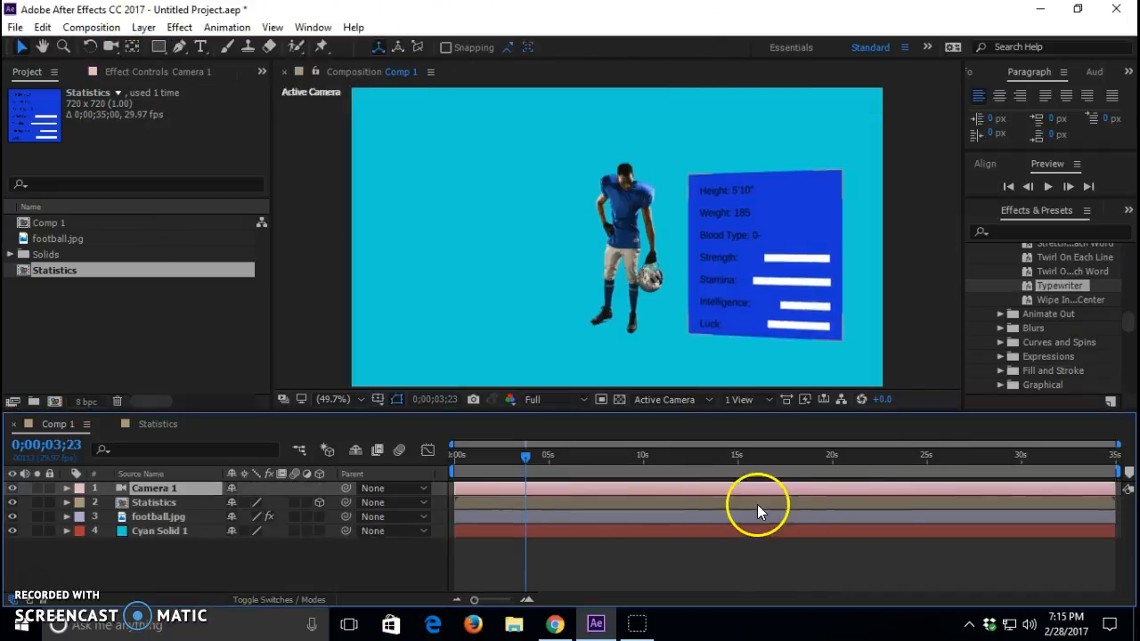
# Step: Try out the camera's position and orientation values, and delete the camera layer
pyautogui.click(67, 488)
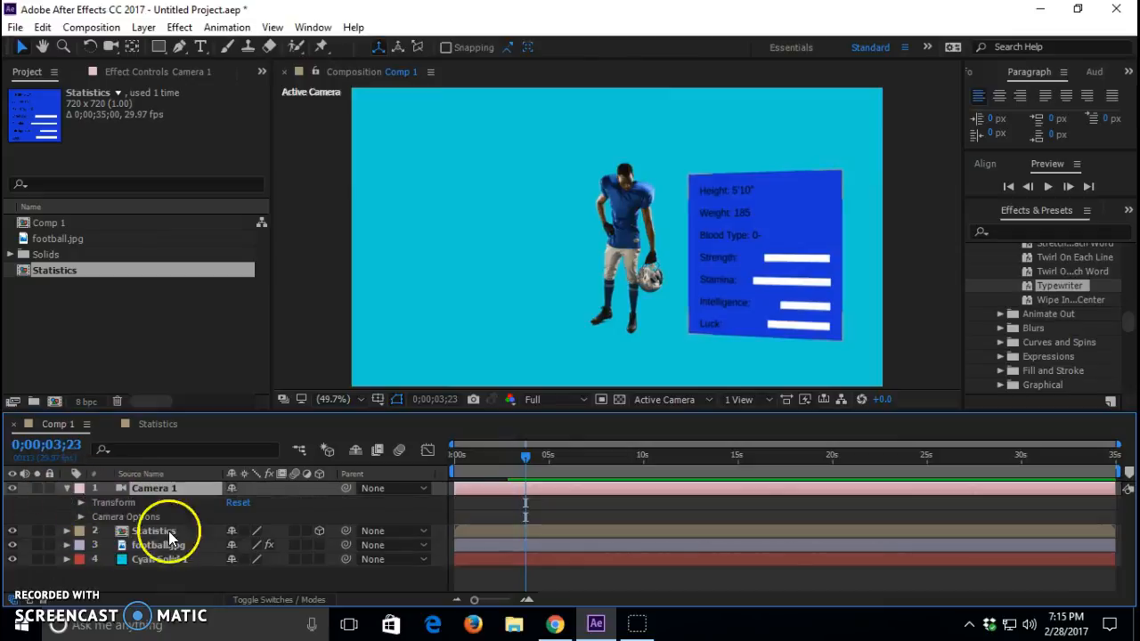
pyautogui.click(81, 500)
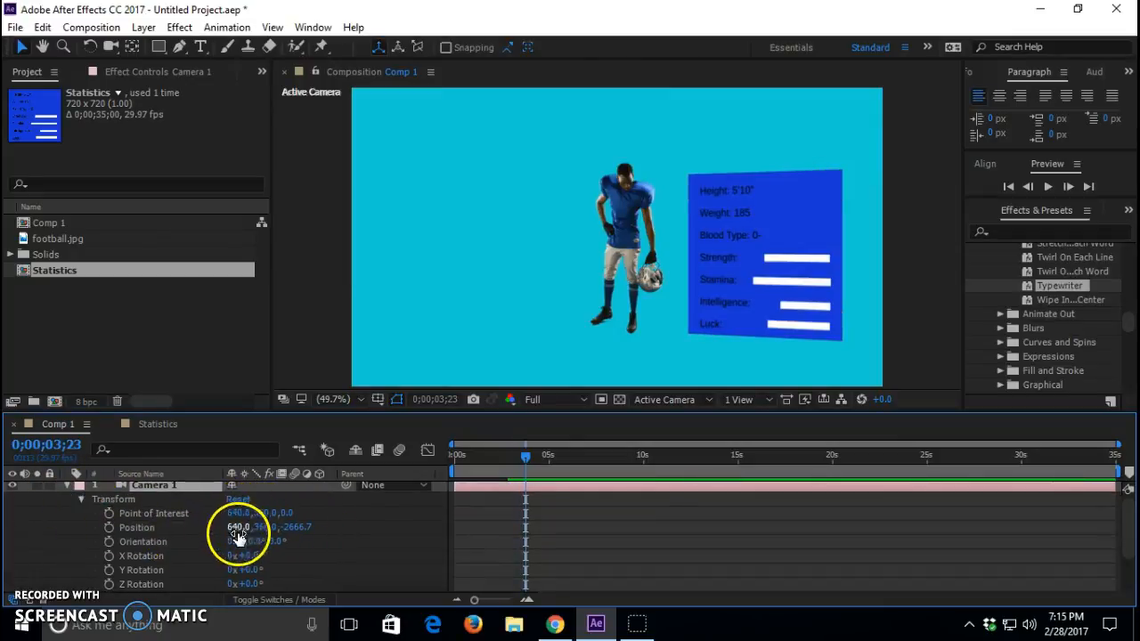
pyautogui.moveTo(237, 528); pyautogui.dragTo(244, 564)
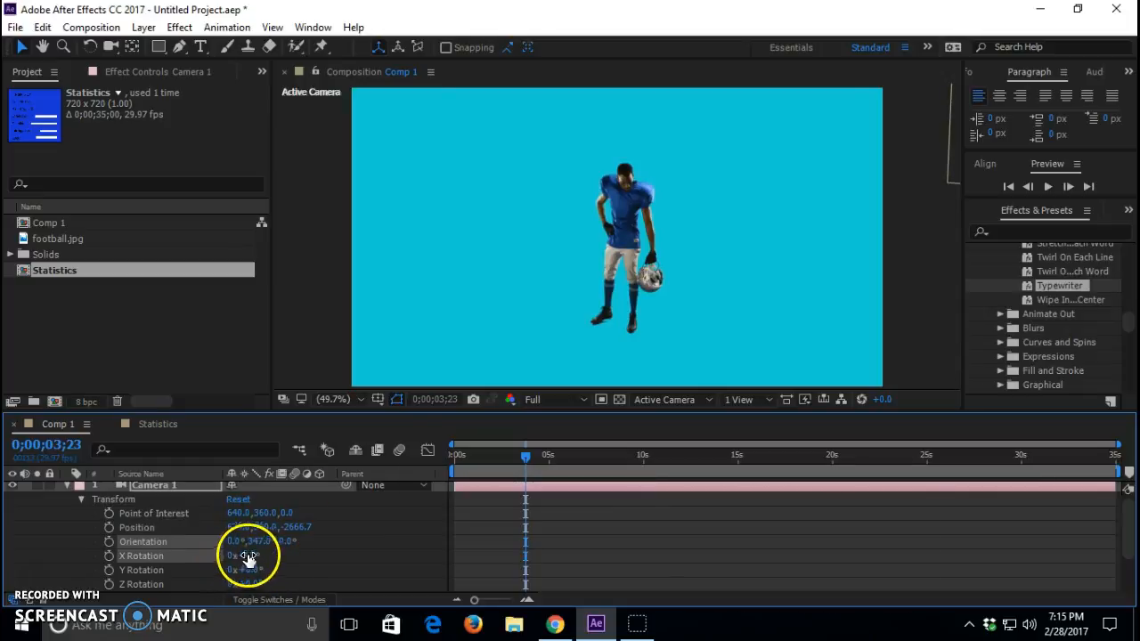
pyautogui.click(128, 491)
pyautogui.press('Delete')
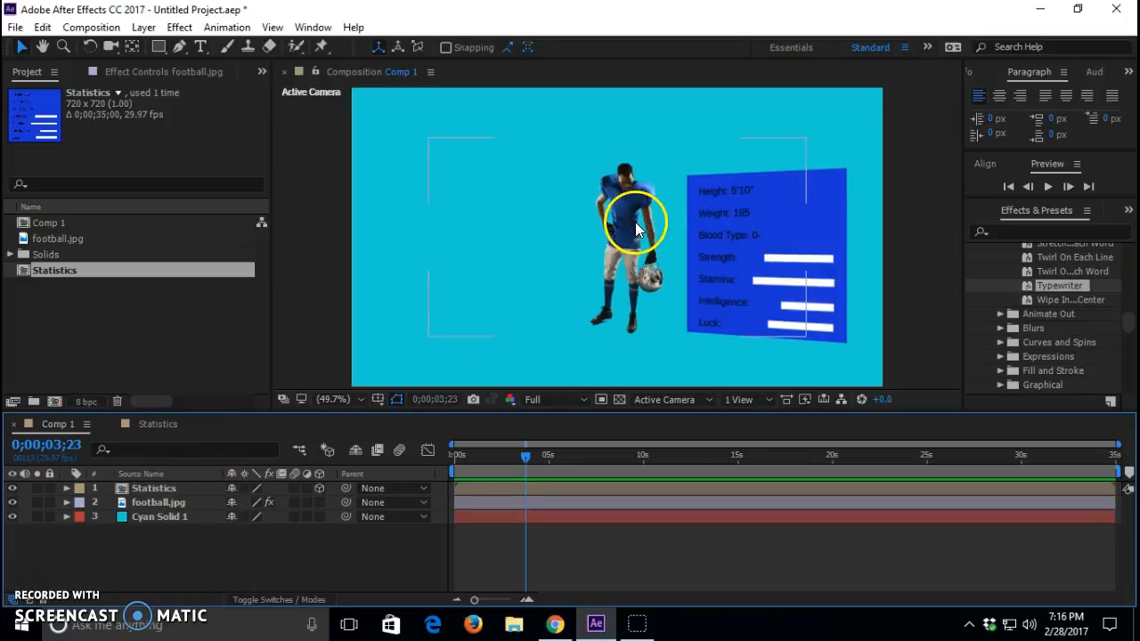
# Step: Make the football.jpg layer 3D, and add a new null object to Comp 1 as a 3D layer
pyautogui.click(319, 502)
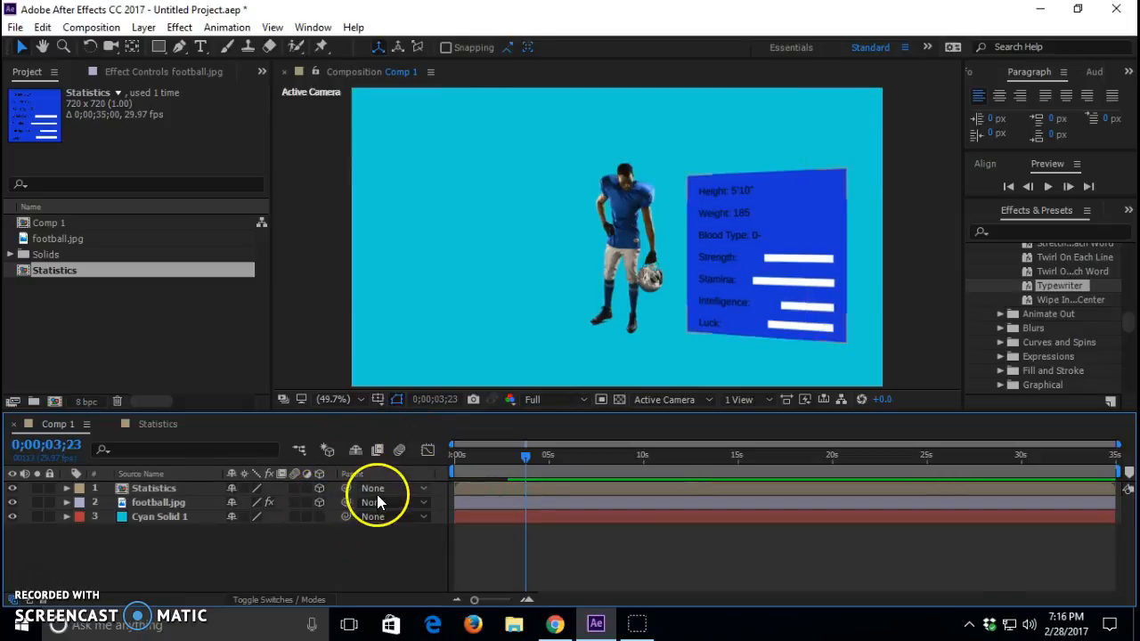
pyautogui.click(144, 27)
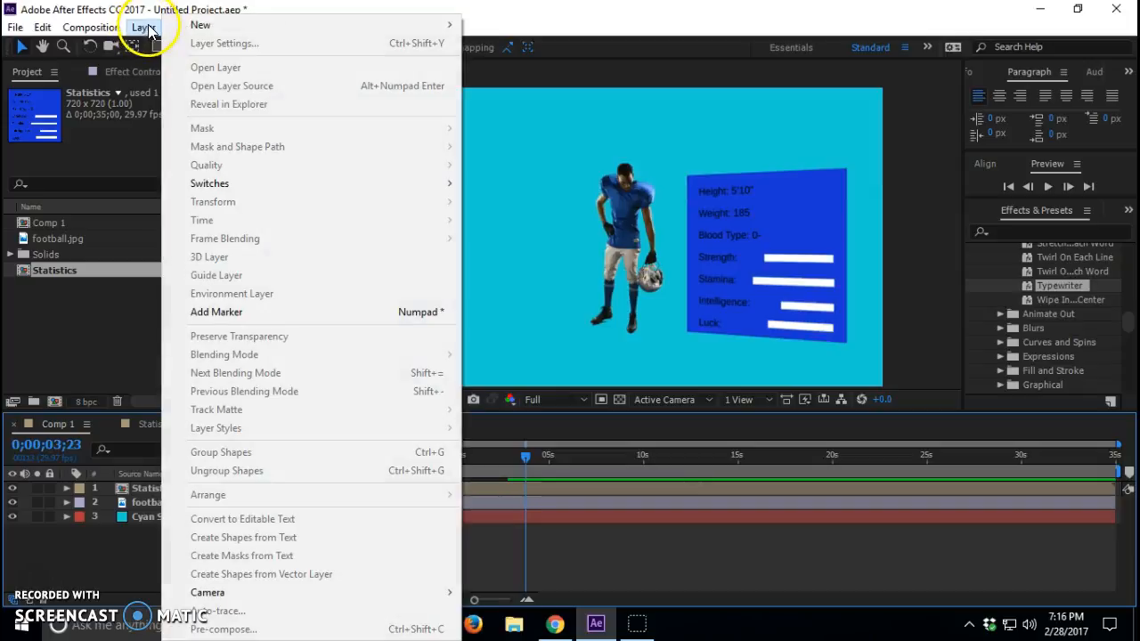
pyautogui.moveTo(227, 25)
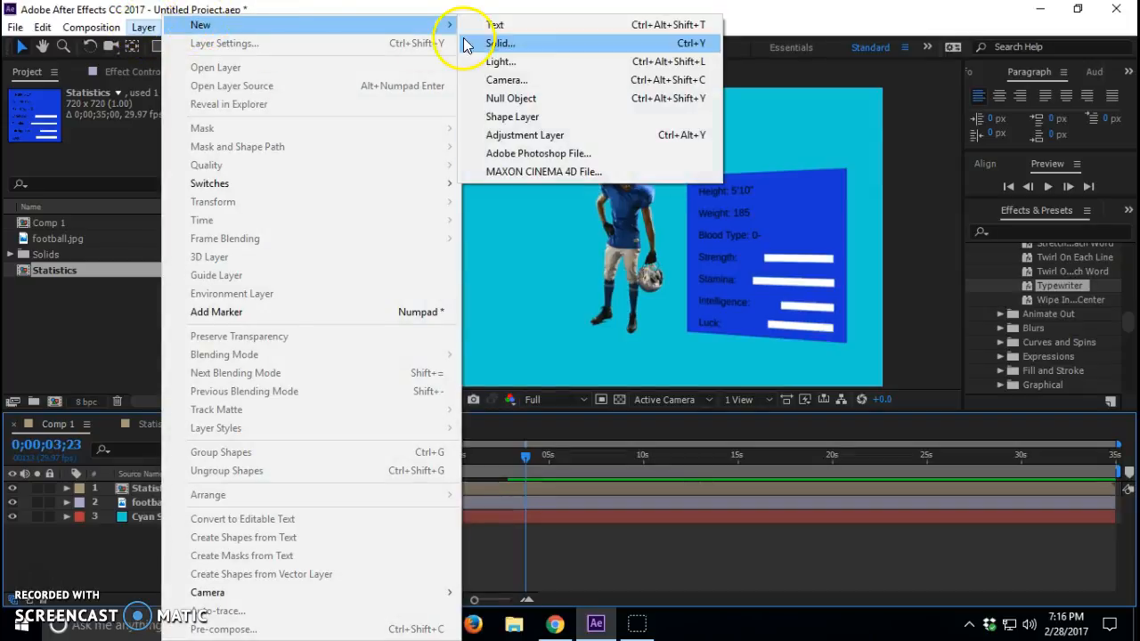
pyautogui.click(503, 98)
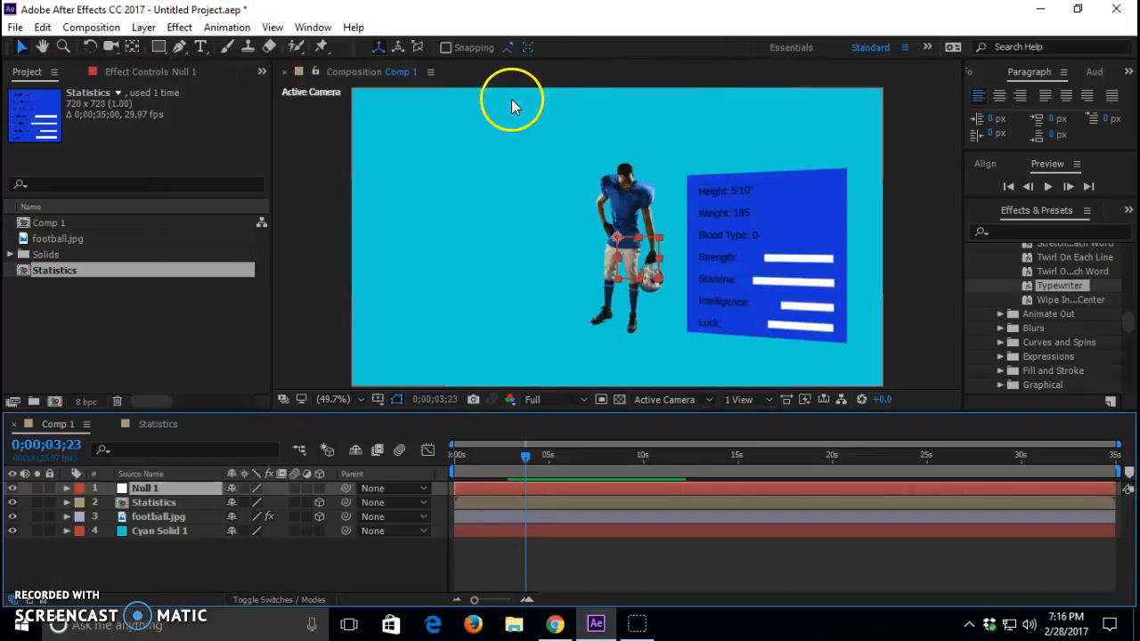
pyautogui.click(320, 489)
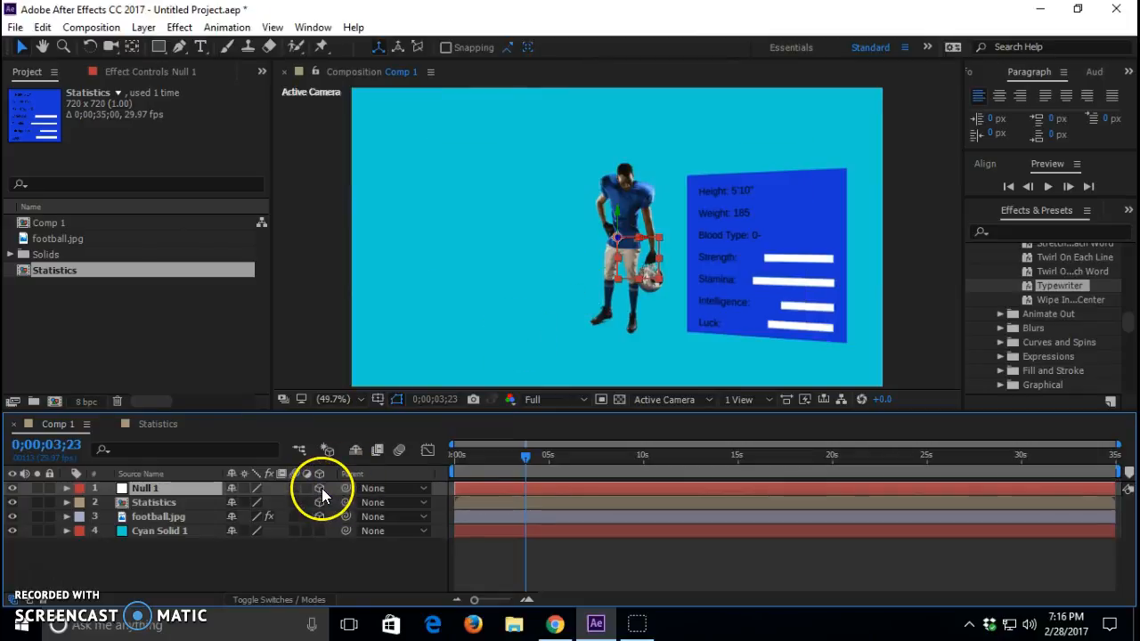
# Step: Add a new two-node camera with the default settings to Comp 1 and parent it to Null 1
pyautogui.click(143, 28)
pyautogui.moveTo(224, 26)
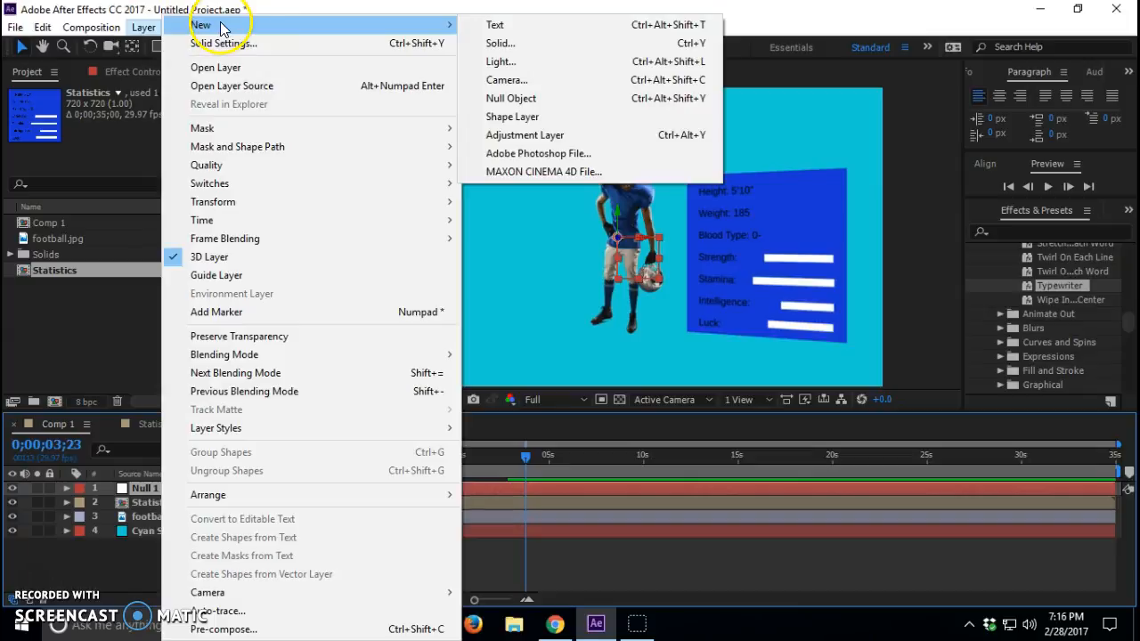
pyautogui.click(508, 80)
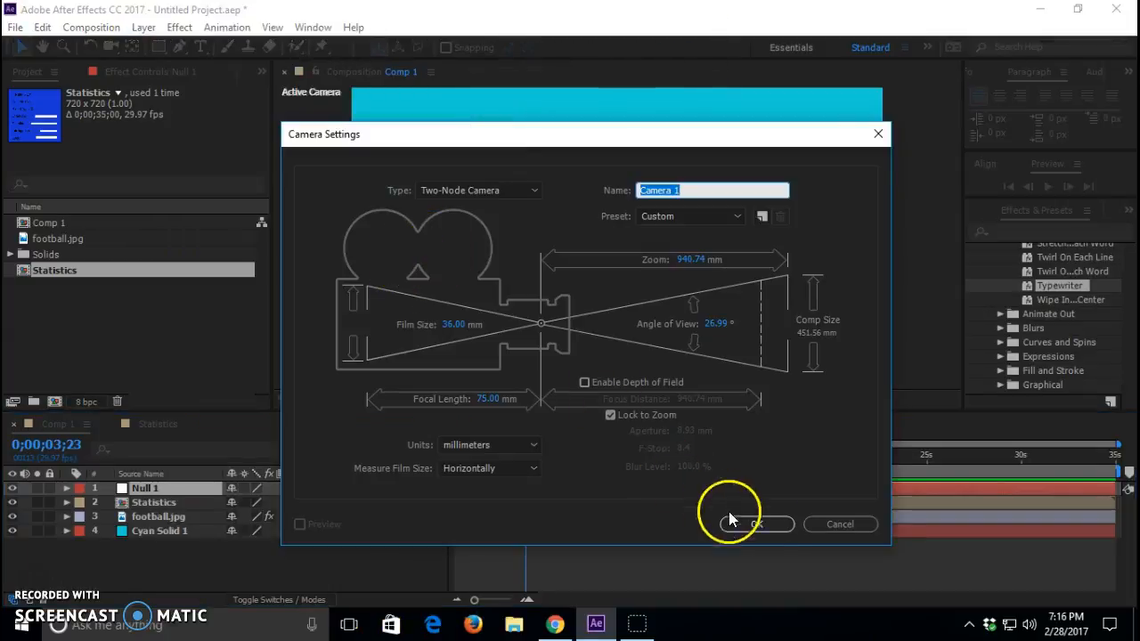
pyautogui.click(731, 519)
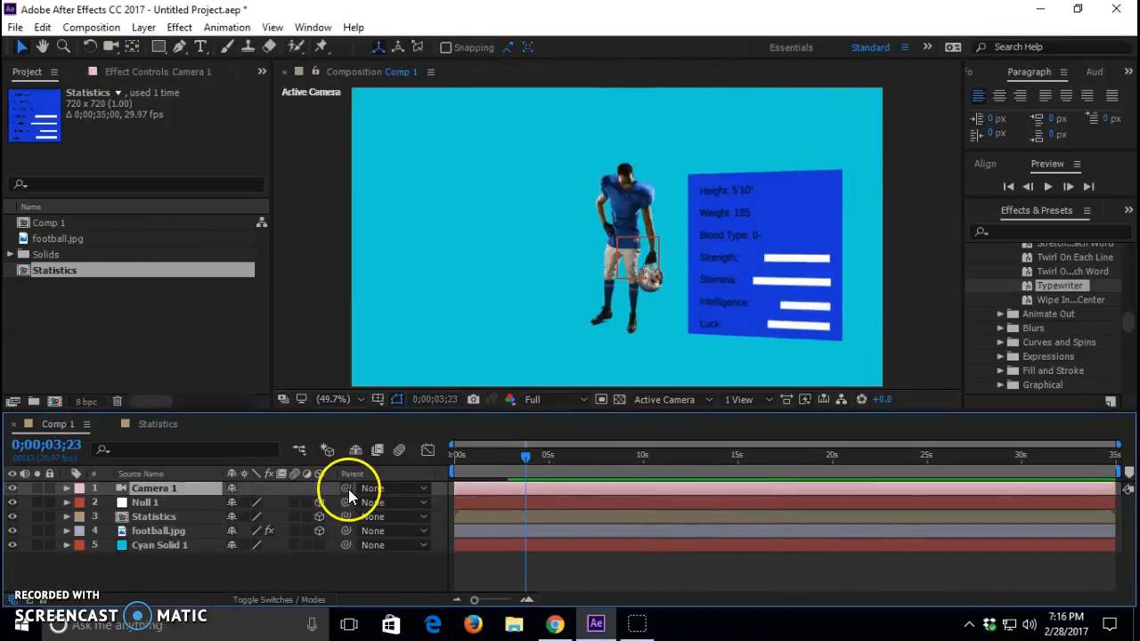
pyautogui.moveTo(348, 488); pyautogui.dragTo(156, 505)
# Step: Try out Null 1's Position values to move the camera, and set its Position to 684, 360, 264
pyautogui.click(145, 505)
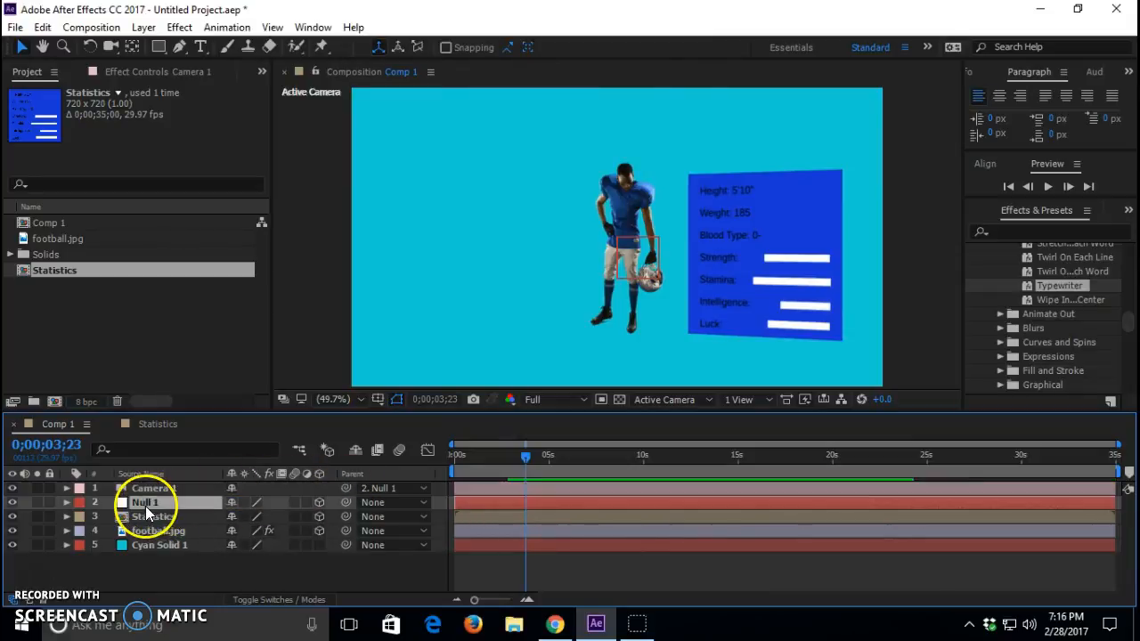
pyautogui.press('p')
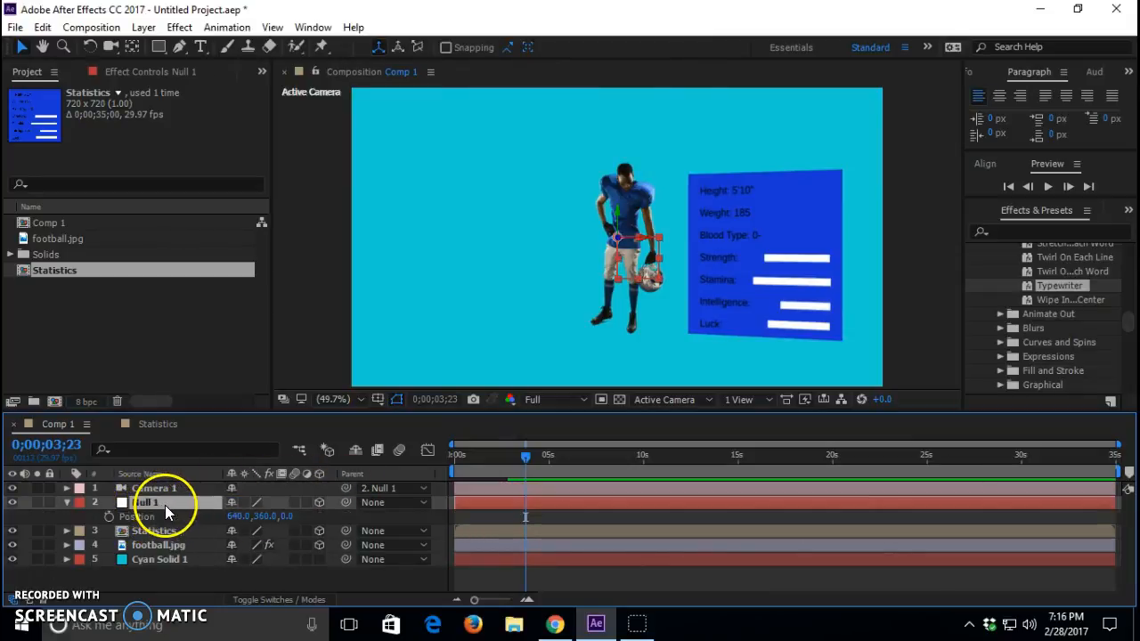
pyautogui.moveTo(237, 516); pyautogui.dragTo(287, 525)
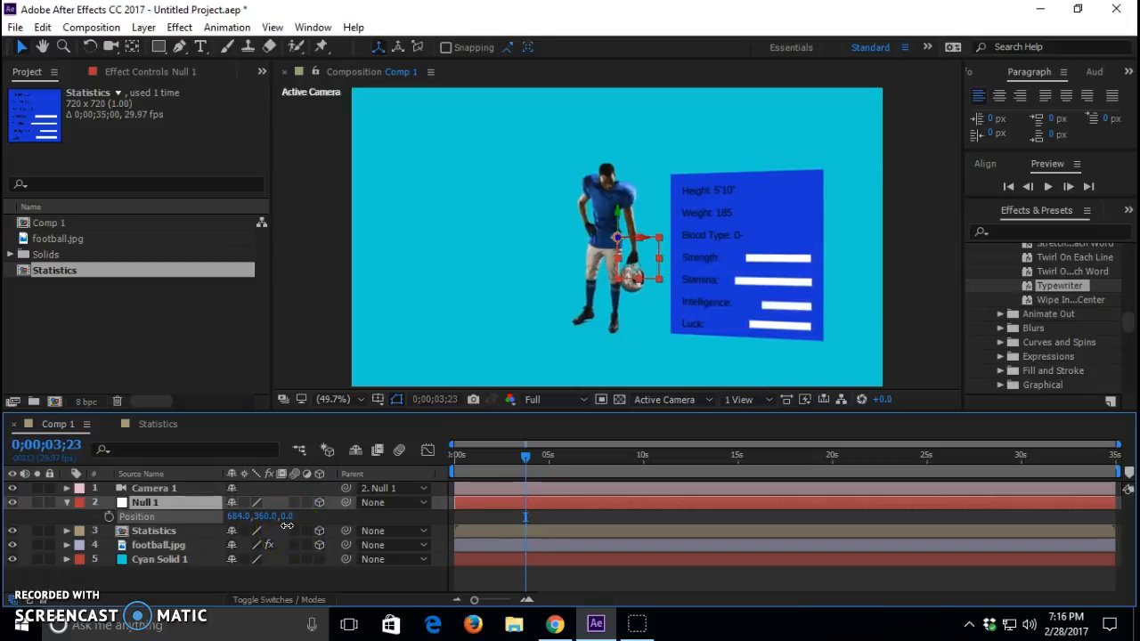
pyautogui.moveTo(287, 525); pyautogui.dragTo(218, 521)
pyautogui.press('s')
pyautogui.hotkey('ctrl', 'z')
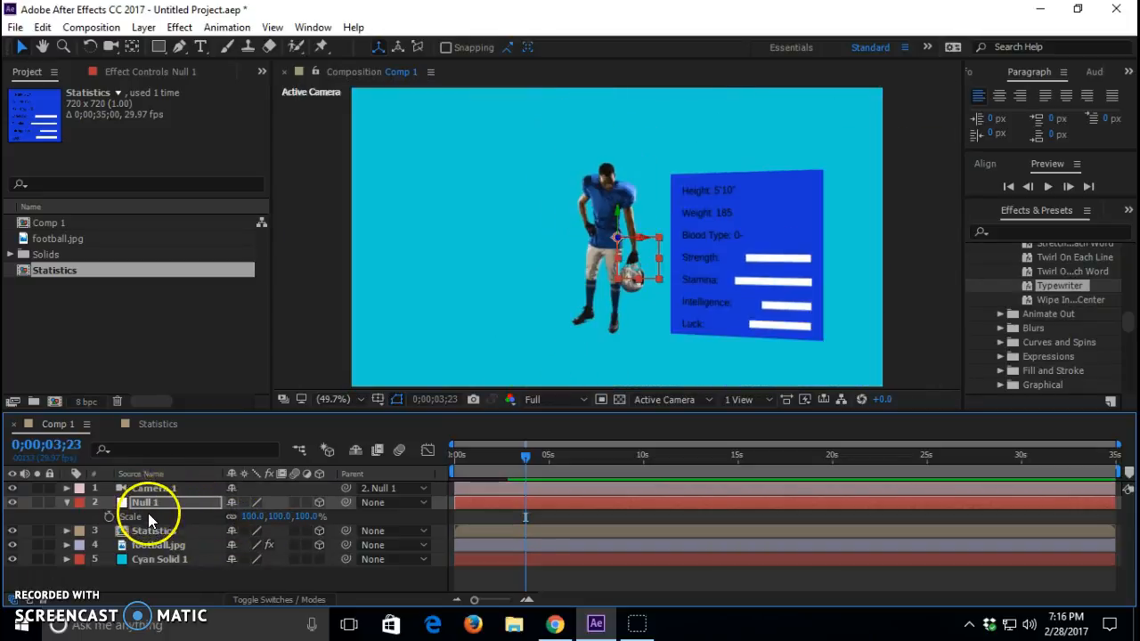
pyautogui.press('p')
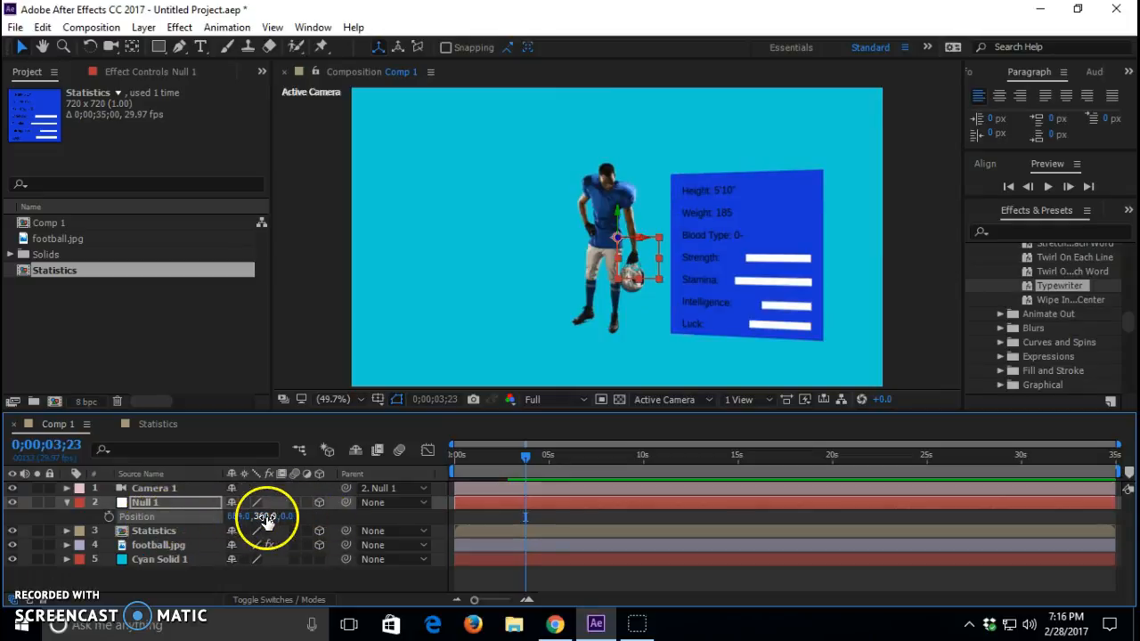
pyautogui.moveTo(286, 521); pyautogui.dragTo(483, 526)
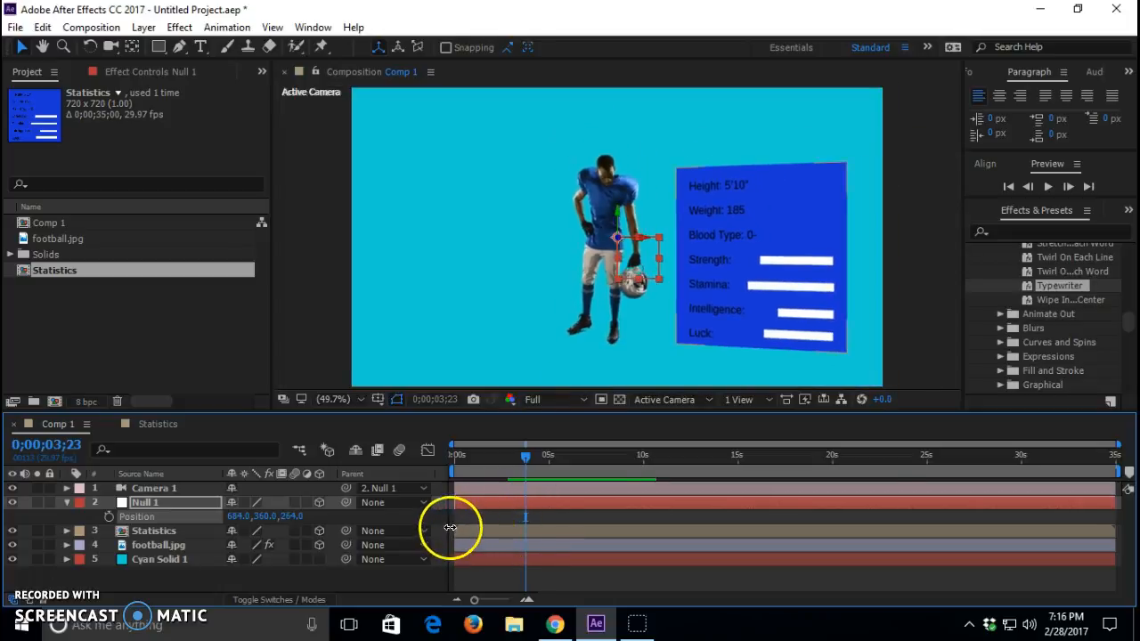
# Step: Try rotating Null 1 to a Z Rotation of 104°, and undo the rotation
pyautogui.press('r')
pyautogui.moveTo(255, 559); pyautogui.dragTo(301, 558)
pyautogui.moveTo(342, 558); pyautogui.dragTo(342, 558)
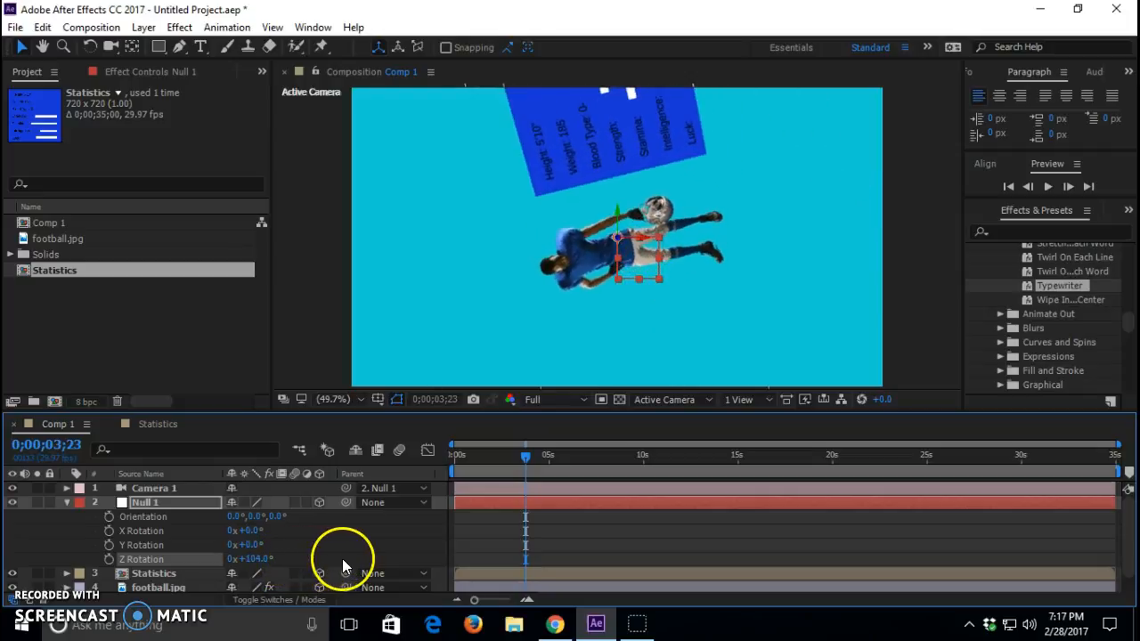
pyautogui.hotkey('ctrl', 'z')
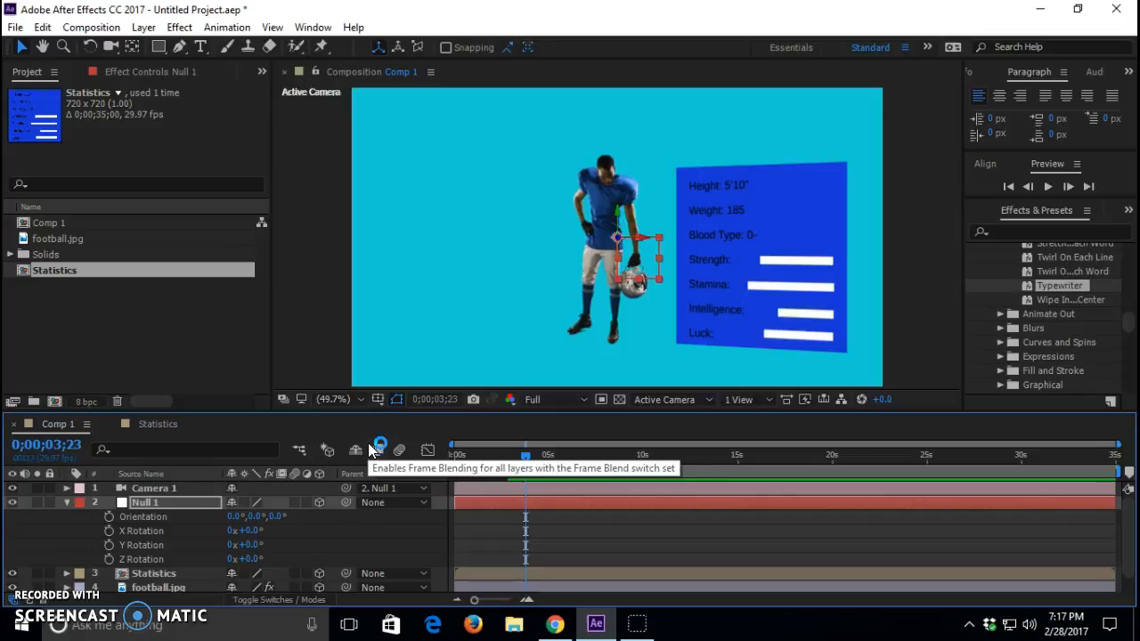
# Step: Keyframe Null 1's Z Rotation from -89° at 0;00;00;00 to 0° at 0;00;03;23
pyautogui.click(109, 559)
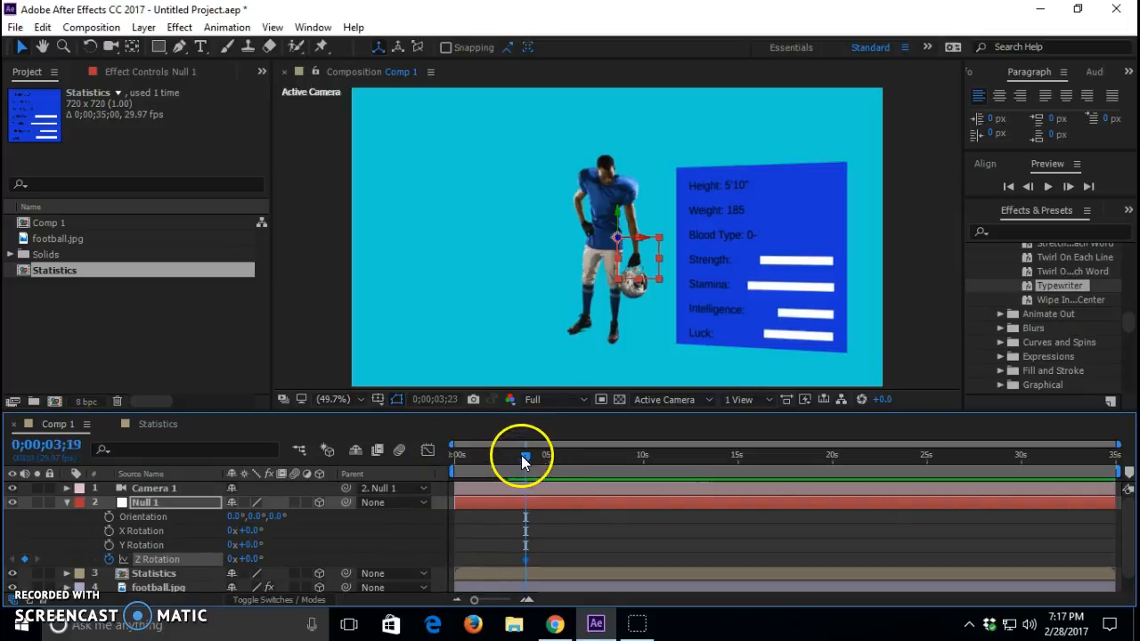
pyautogui.moveTo(522, 455); pyautogui.dragTo(323, 487)
pyautogui.moveTo(249, 561); pyautogui.dragTo(176, 563)
# Step: Preview the camera roll and move Null 1's final Z Rotation keyframe earlier, to just past three seconds
pyautogui.press('space')
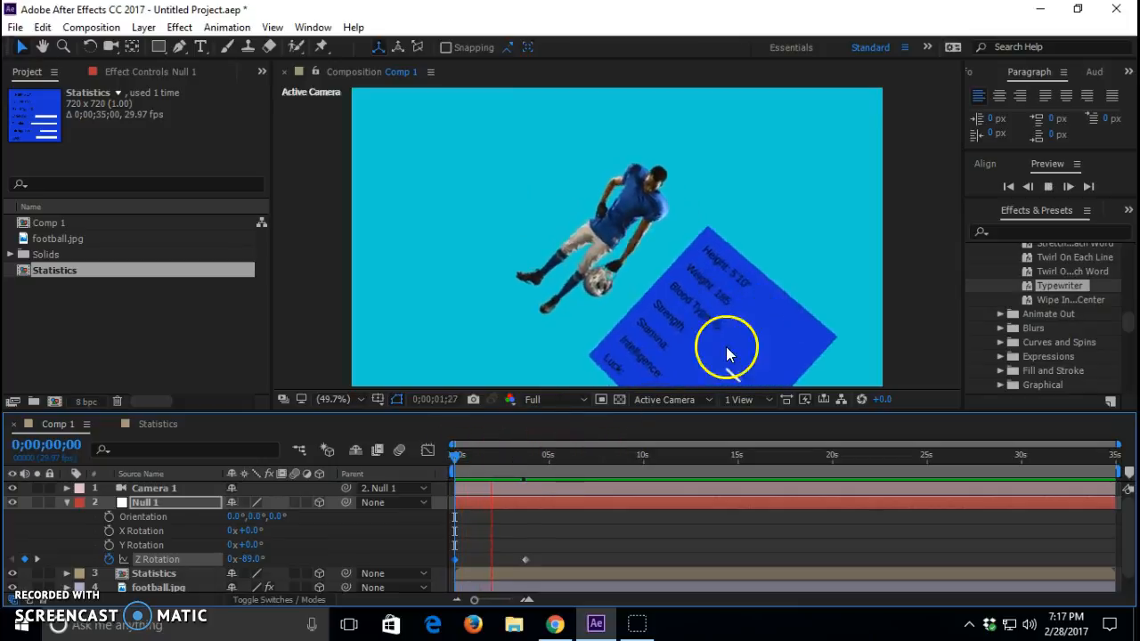
pyautogui.press('space')
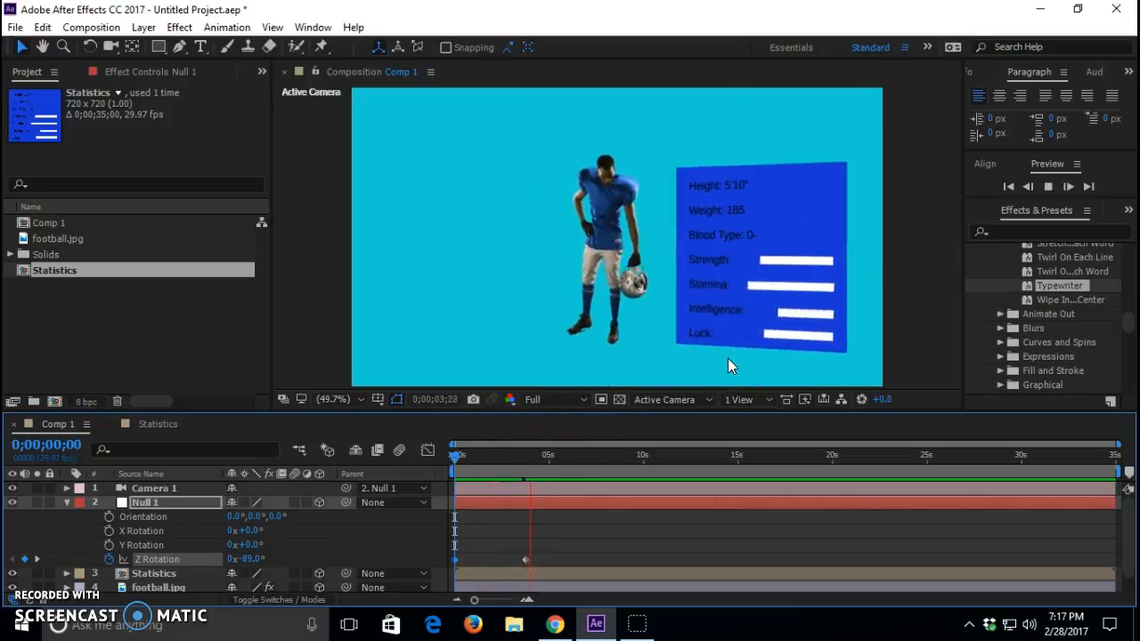
pyautogui.click(526, 559)
pyautogui.moveTo(530, 564); pyautogui.dragTo(521, 565)
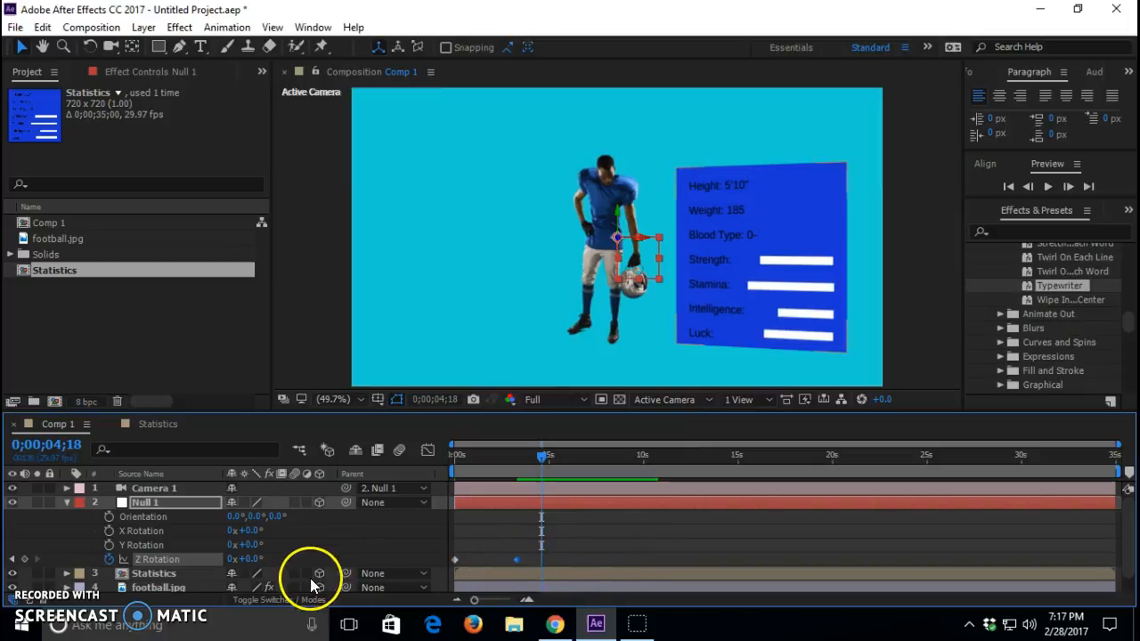
# Step: Keyframe Null 1's Position from its current value at 0;00;04;18 to a Z of about 3100 at 0;00;06;10, and scrub through the move
pyautogui.press('p')
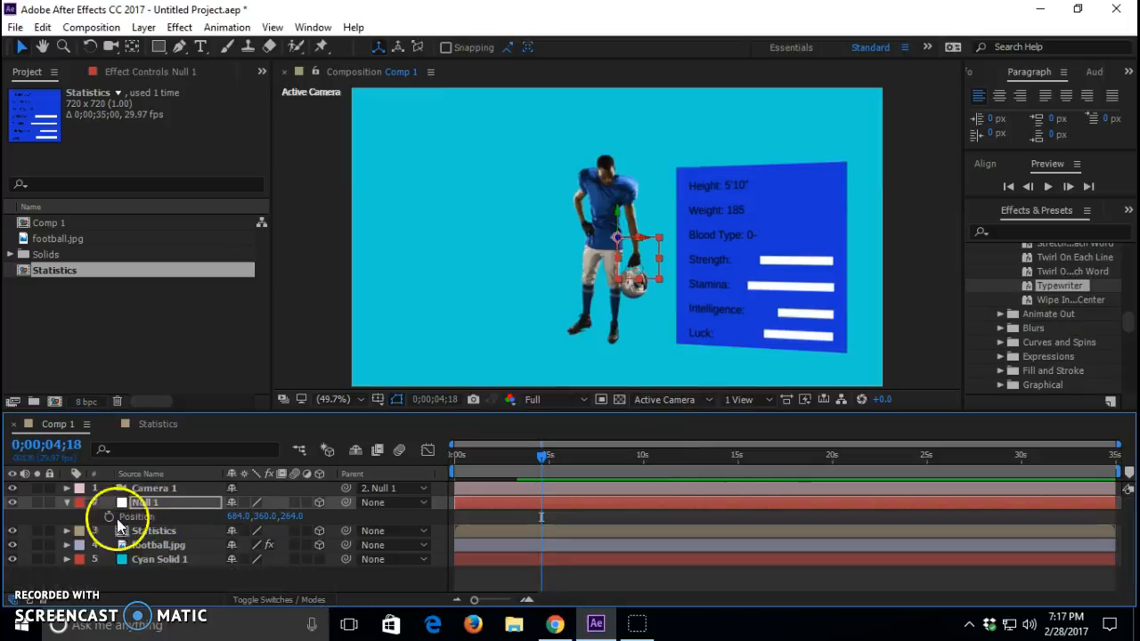
pyautogui.moveTo(543, 455); pyautogui.dragTo(572, 460)
pyautogui.moveTo(303, 519); pyautogui.dragTo(549, 530)
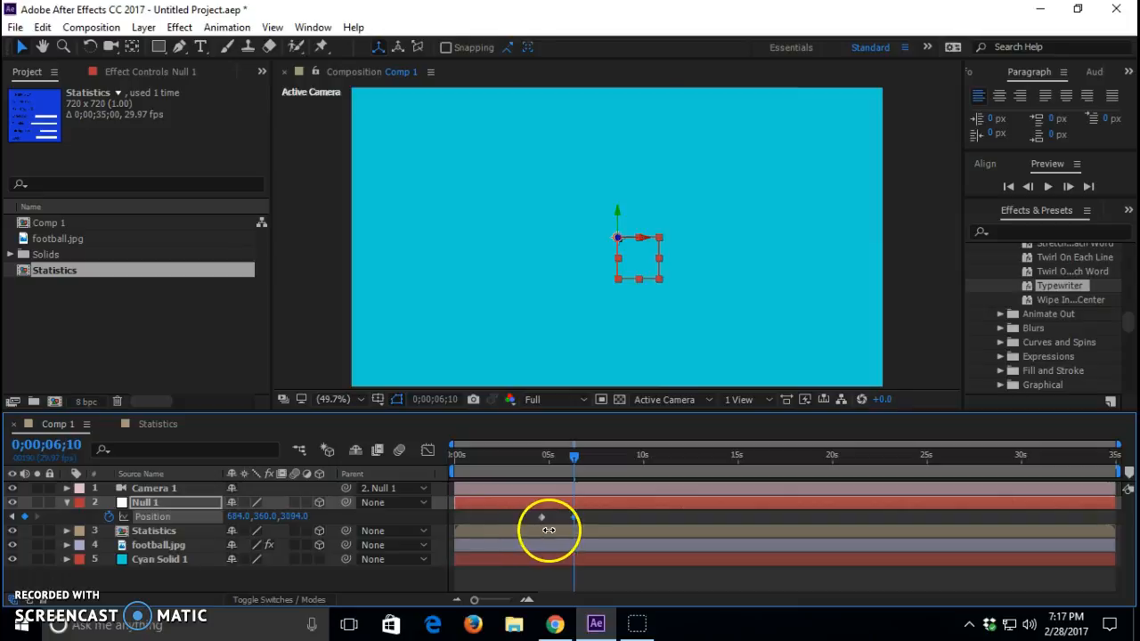
pyautogui.moveTo(573, 454); pyautogui.dragTo(551, 464)
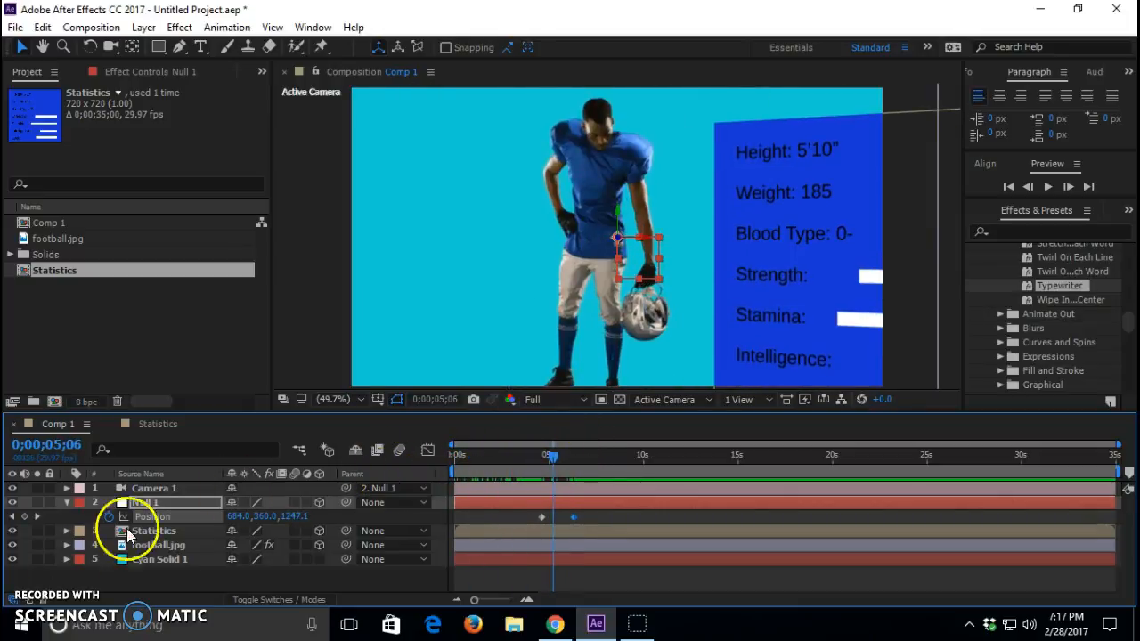